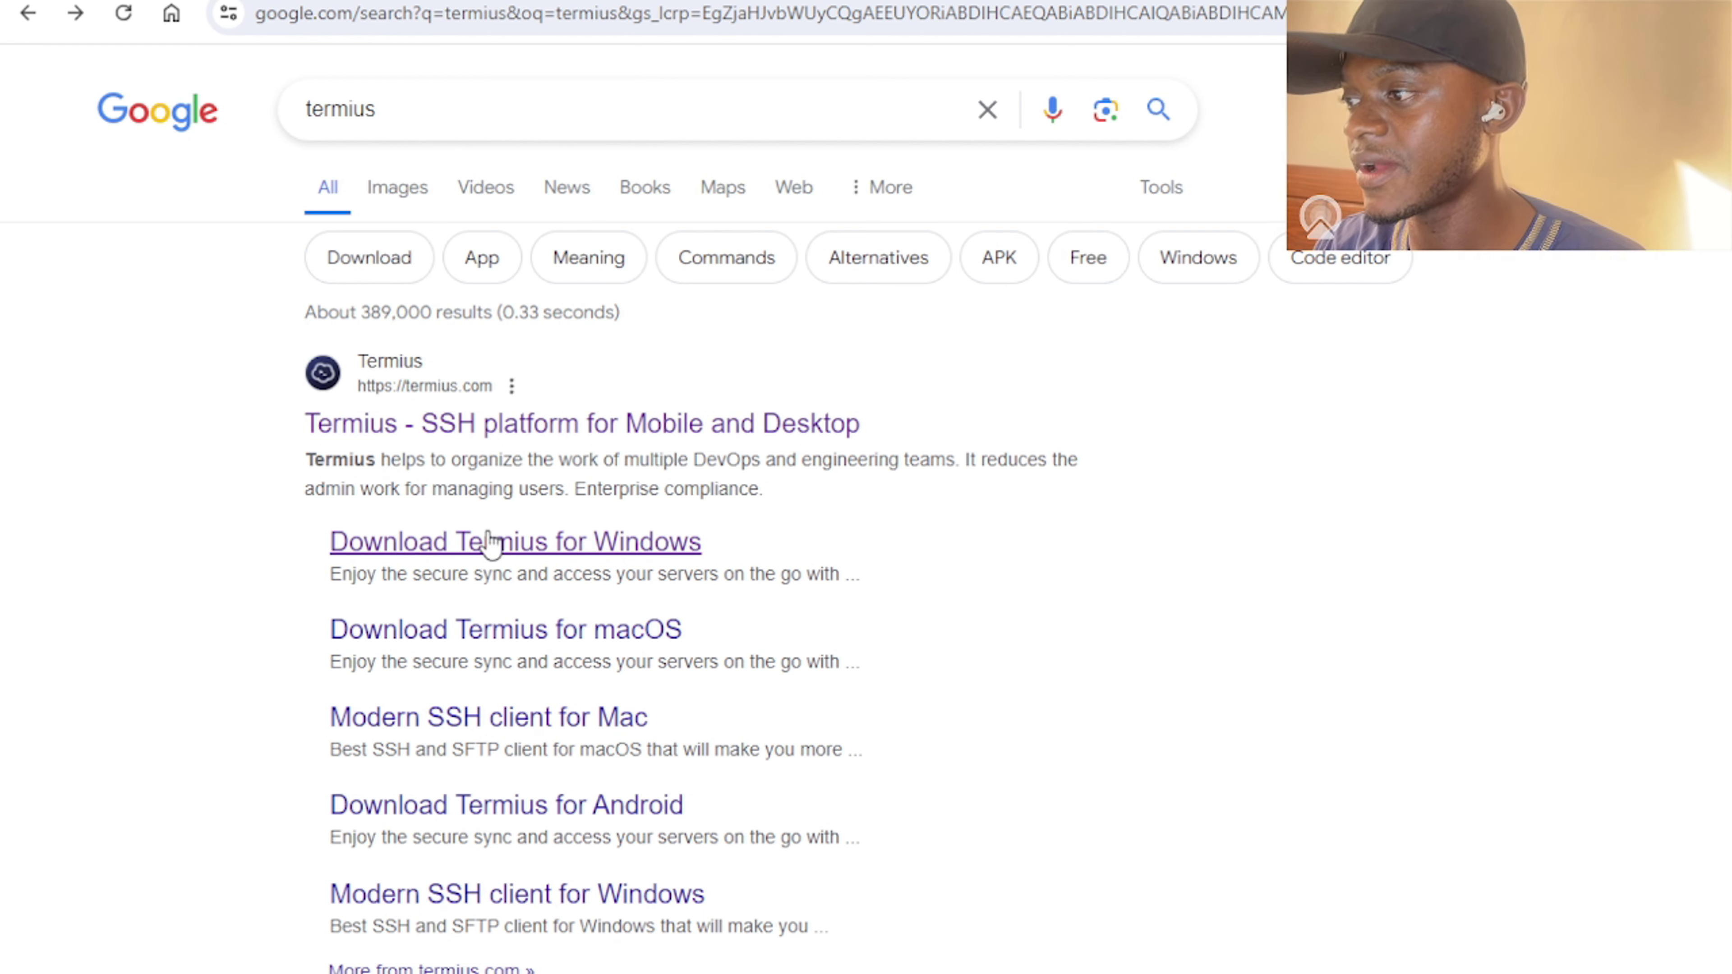
# Open the Termius for Windows download page from the search results.
pyautogui.click(535, 546)
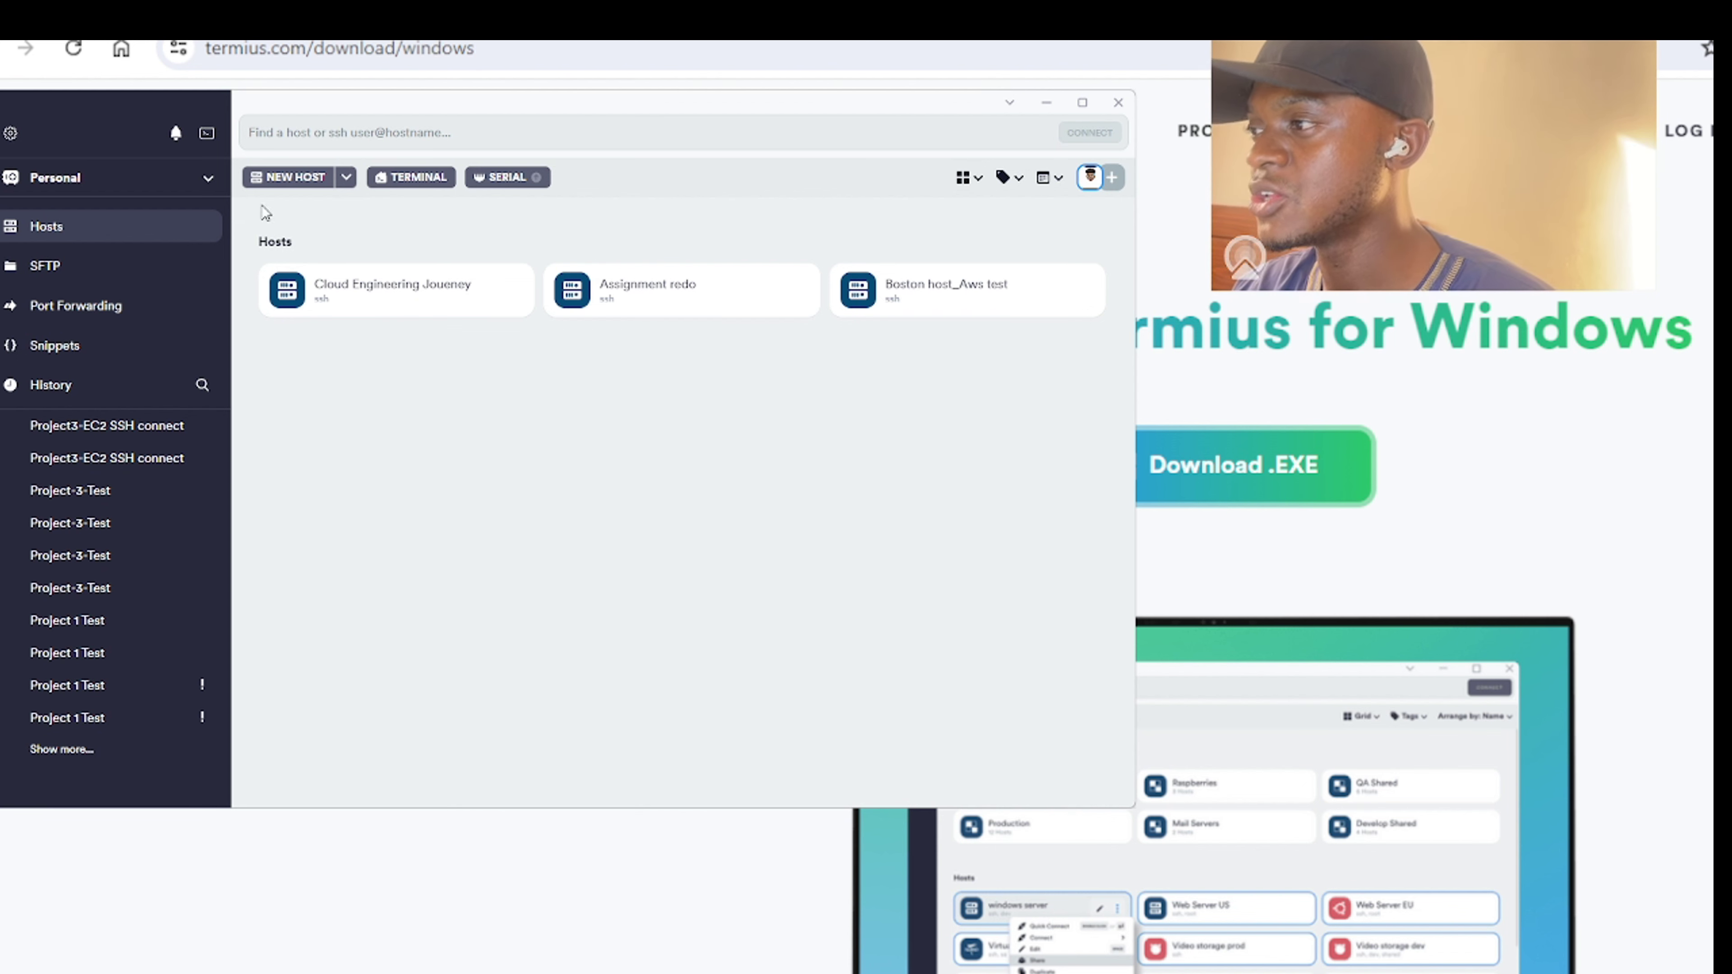
# Switch to the Termius app and start a new key entry in the keychain settings.
pyautogui.click(8, 131)
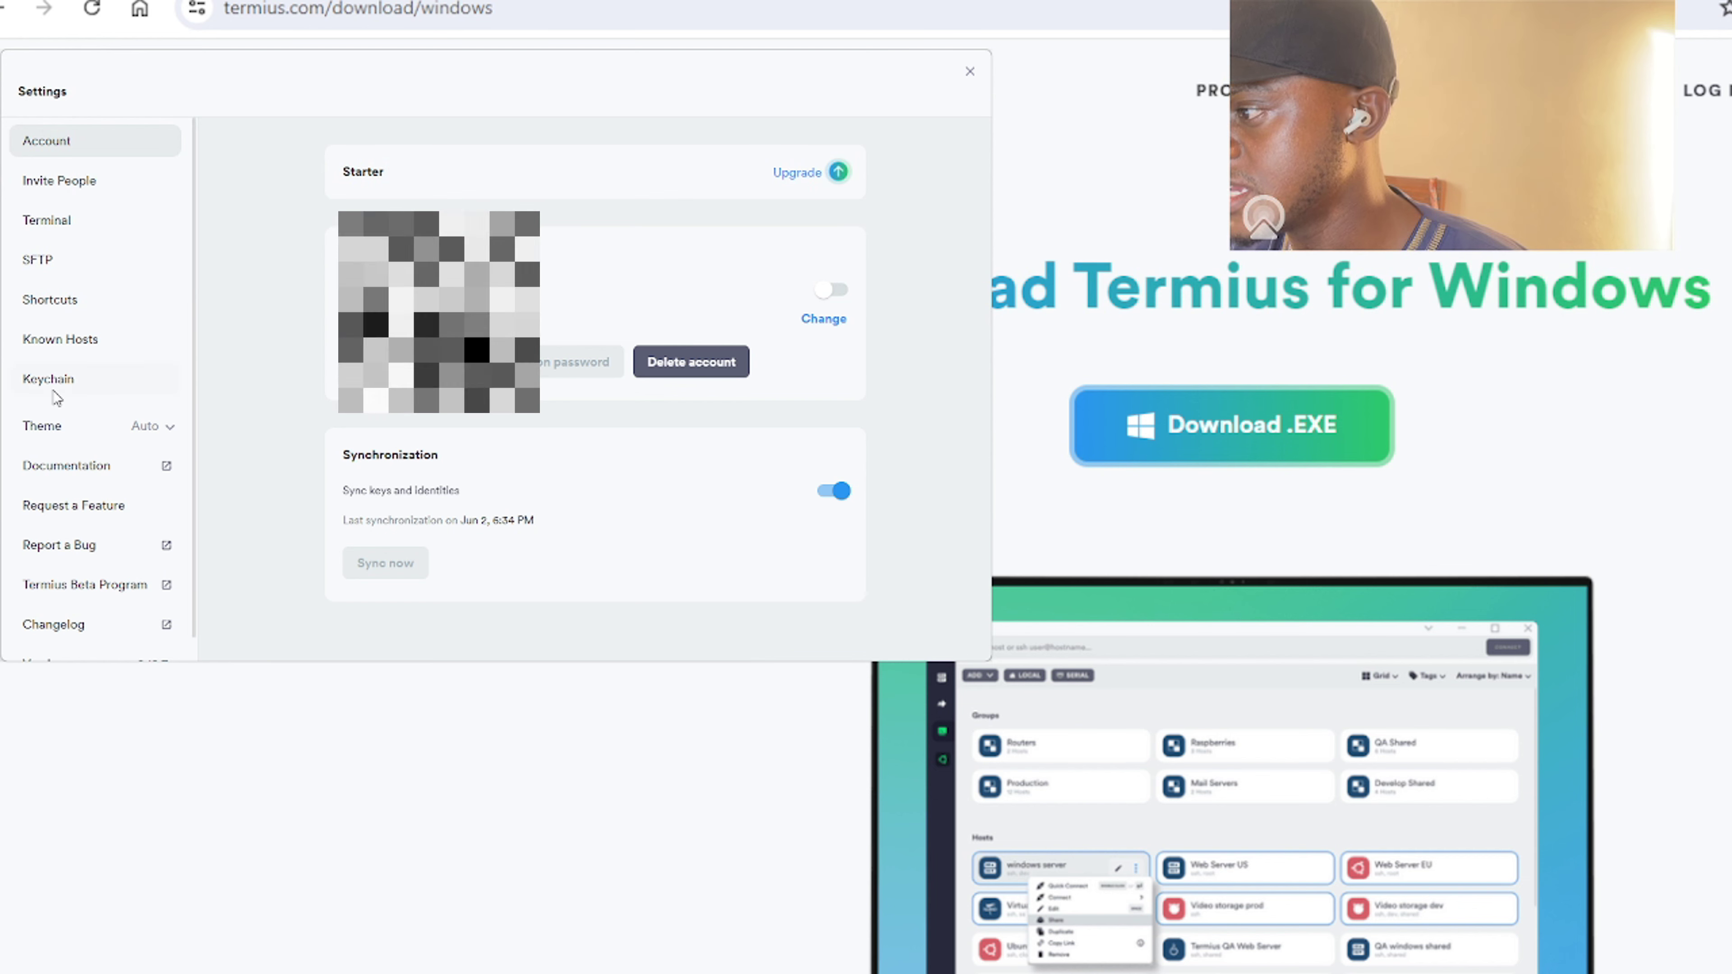
pyautogui.click(31, 385)
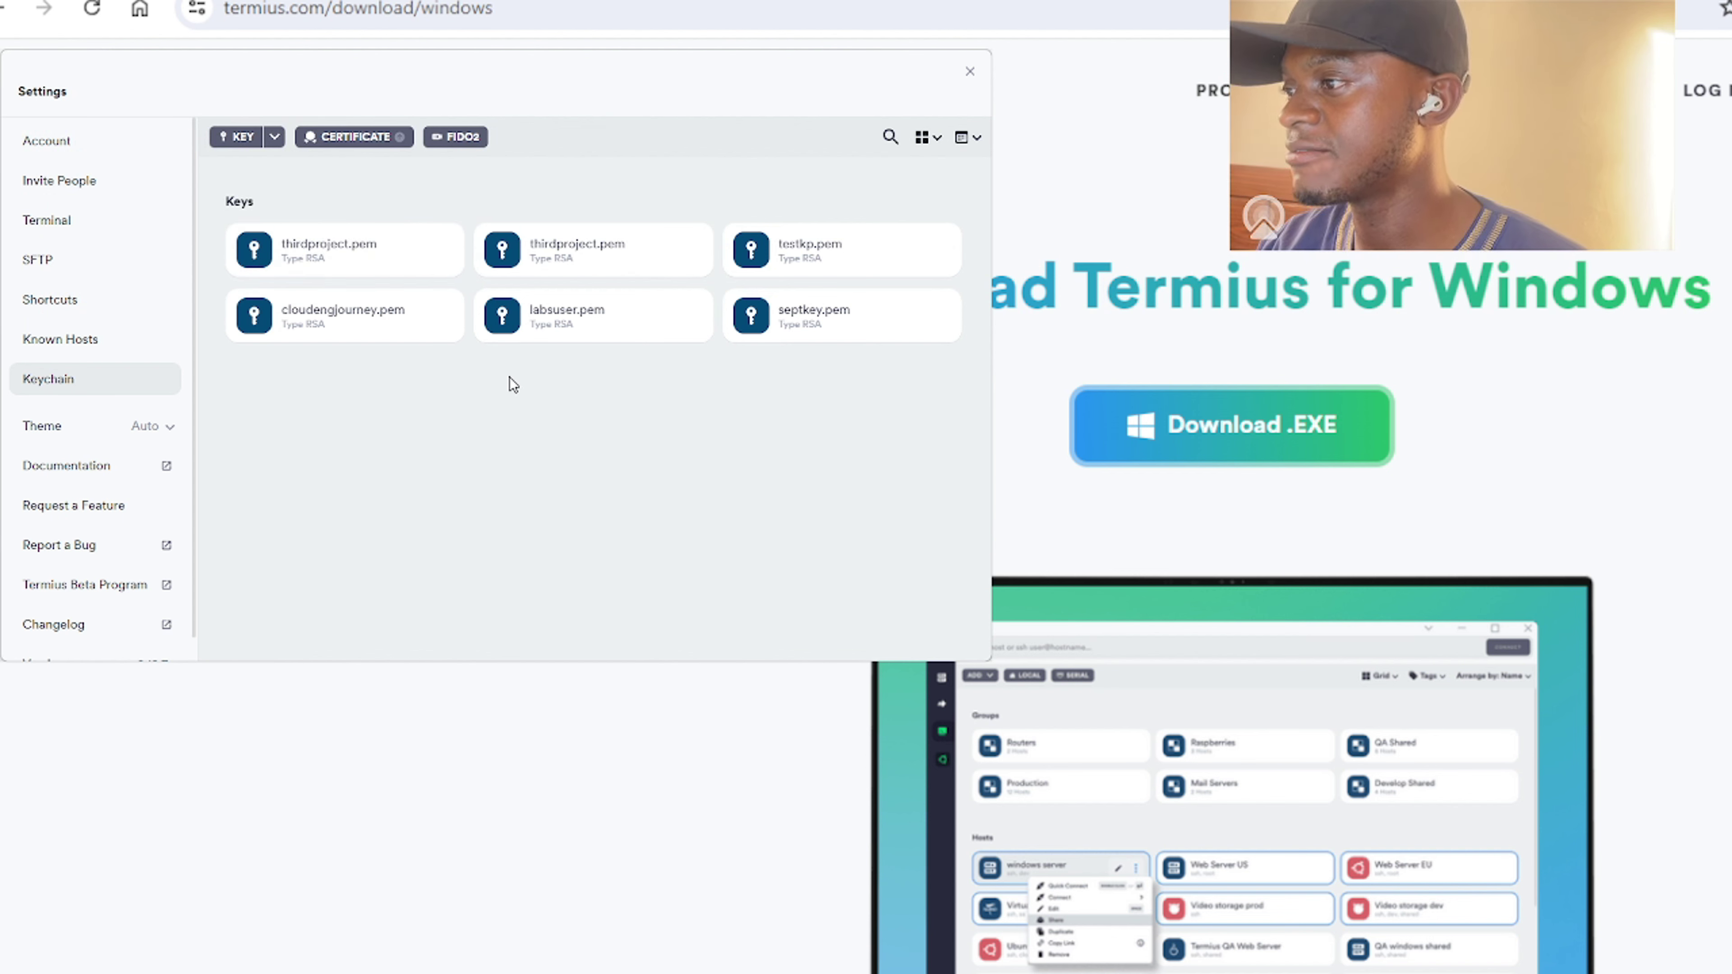
pyautogui.click(238, 139)
pyautogui.click(813, 146)
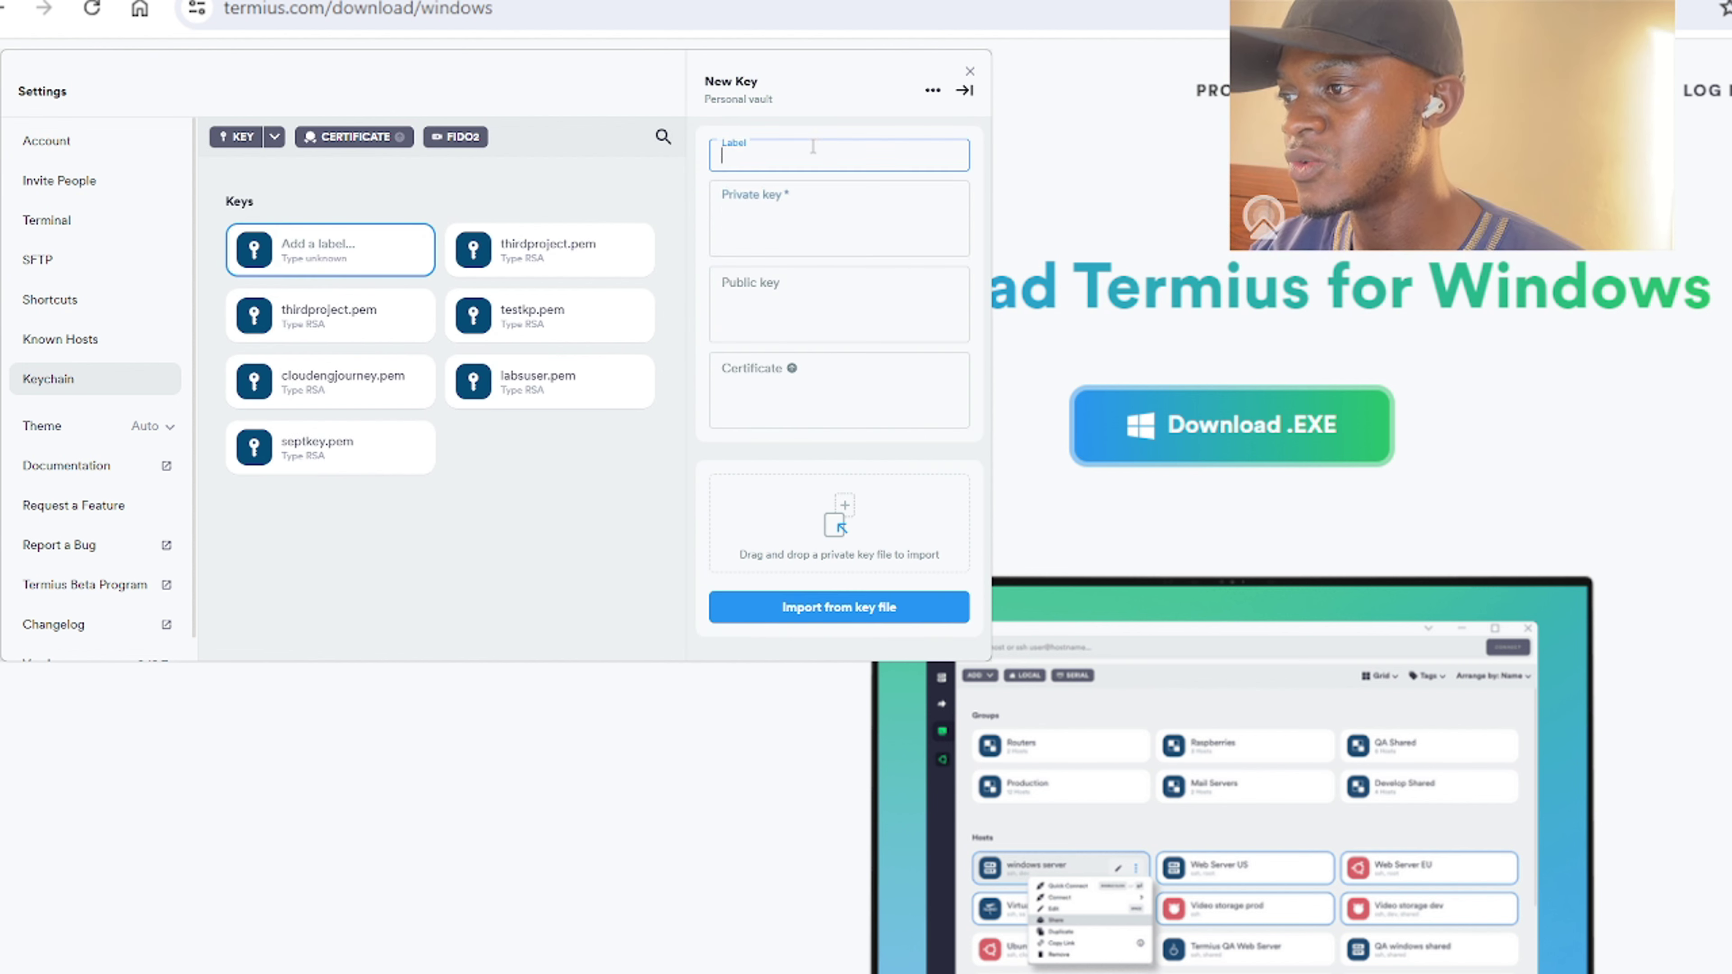
pyautogui.click(815, 213)
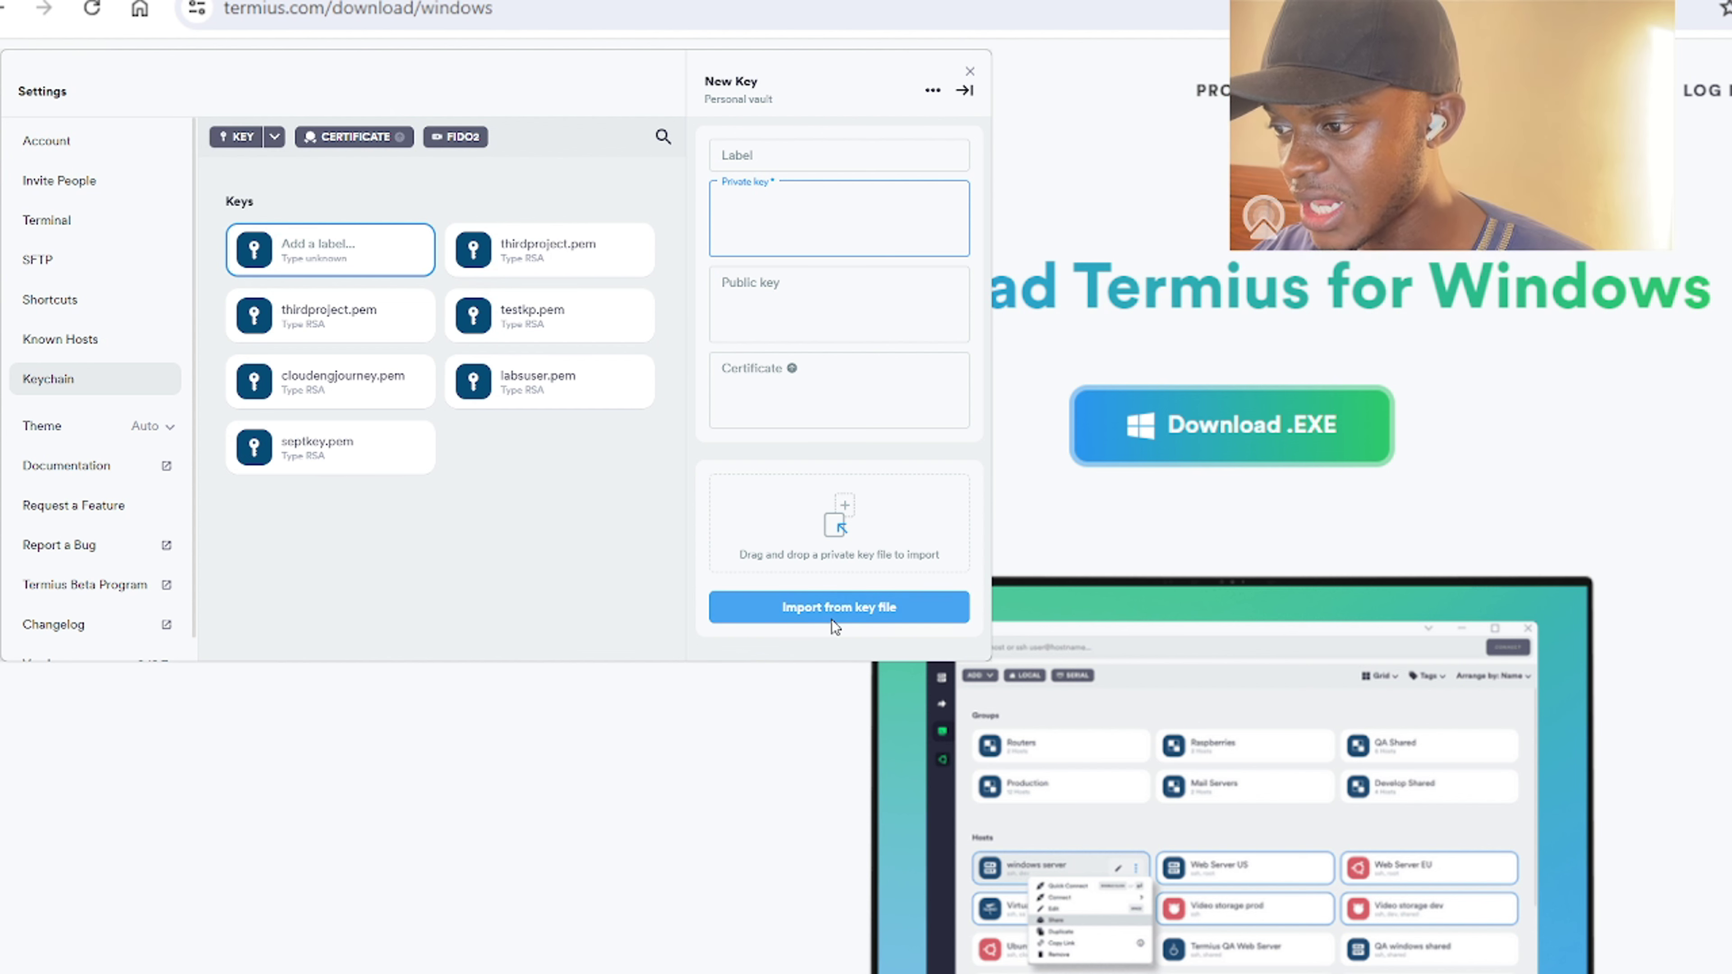
# Import the private key file thirdproject.pem from the Downloads folder into the new key entry.
pyautogui.click(821, 616)
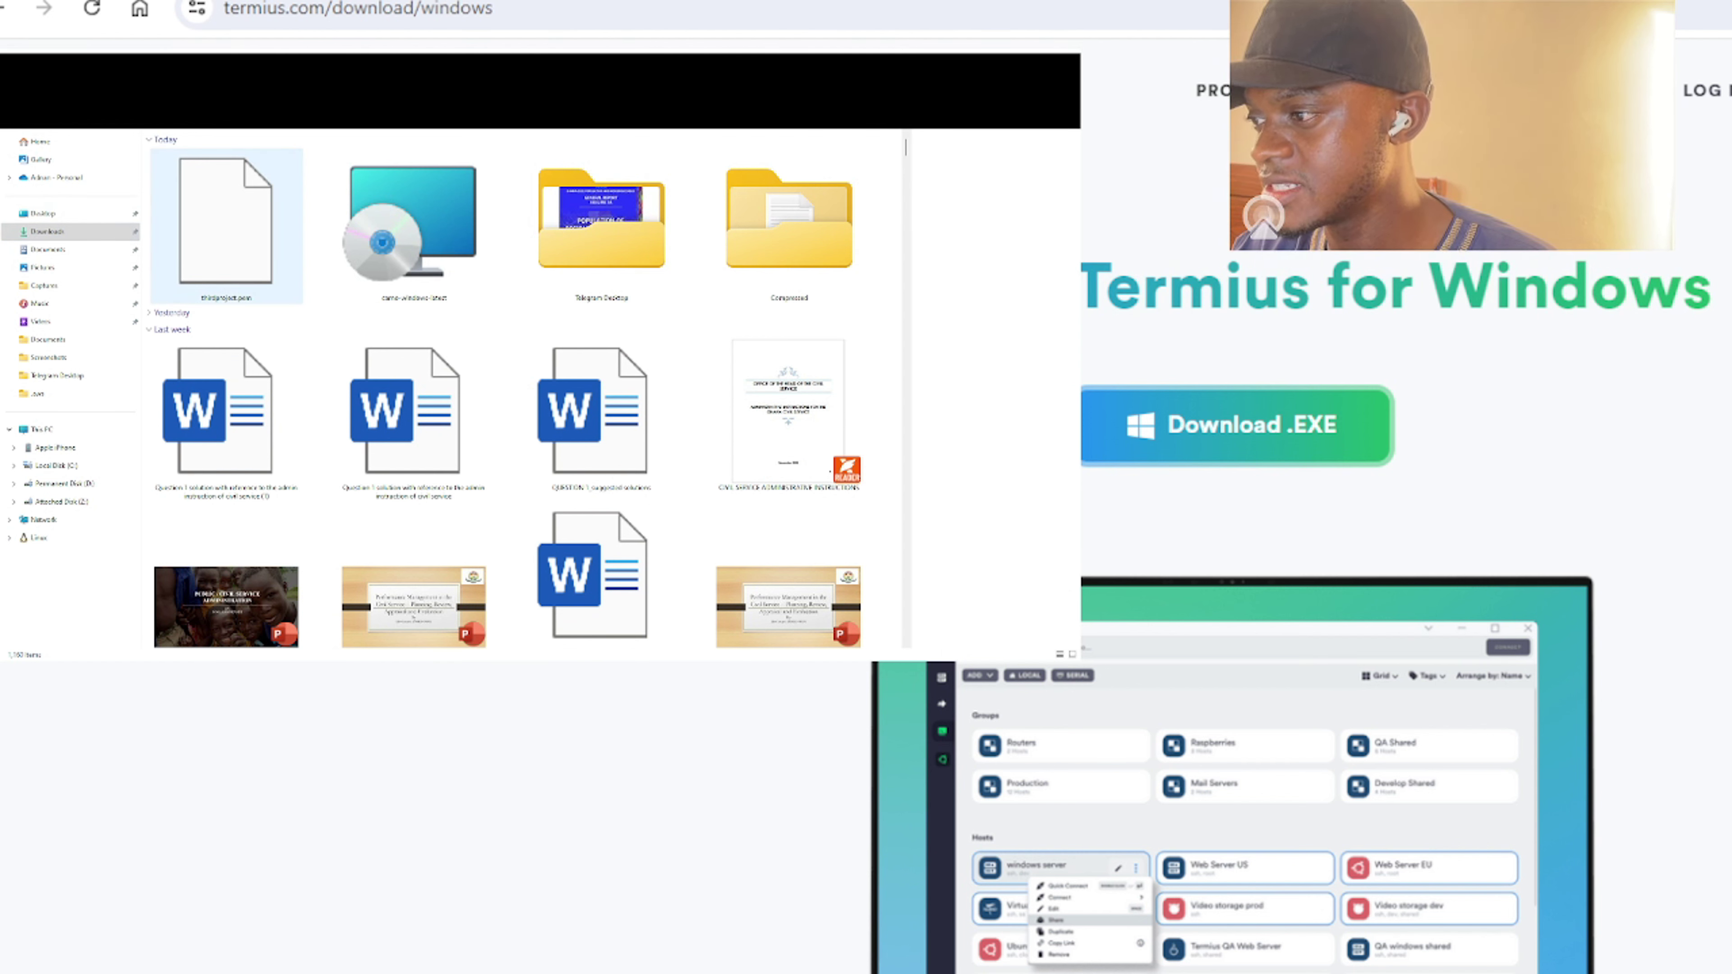
pyautogui.click(220, 270)
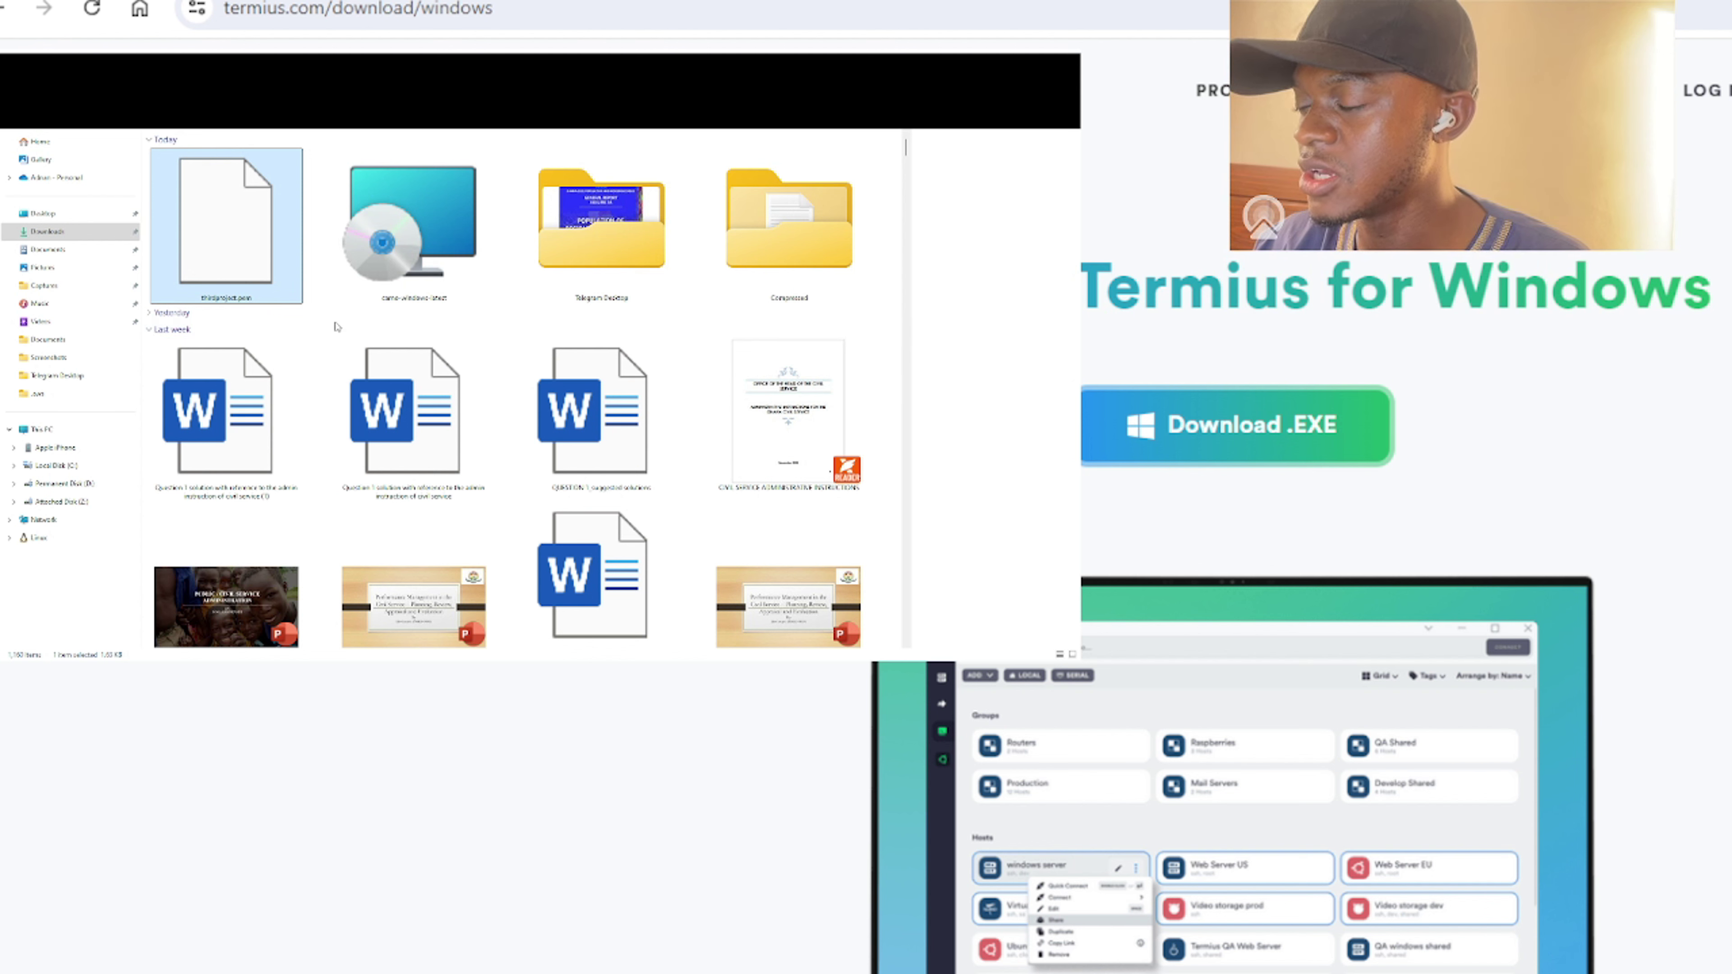
pyautogui.hotkey('alt', 'Tab')
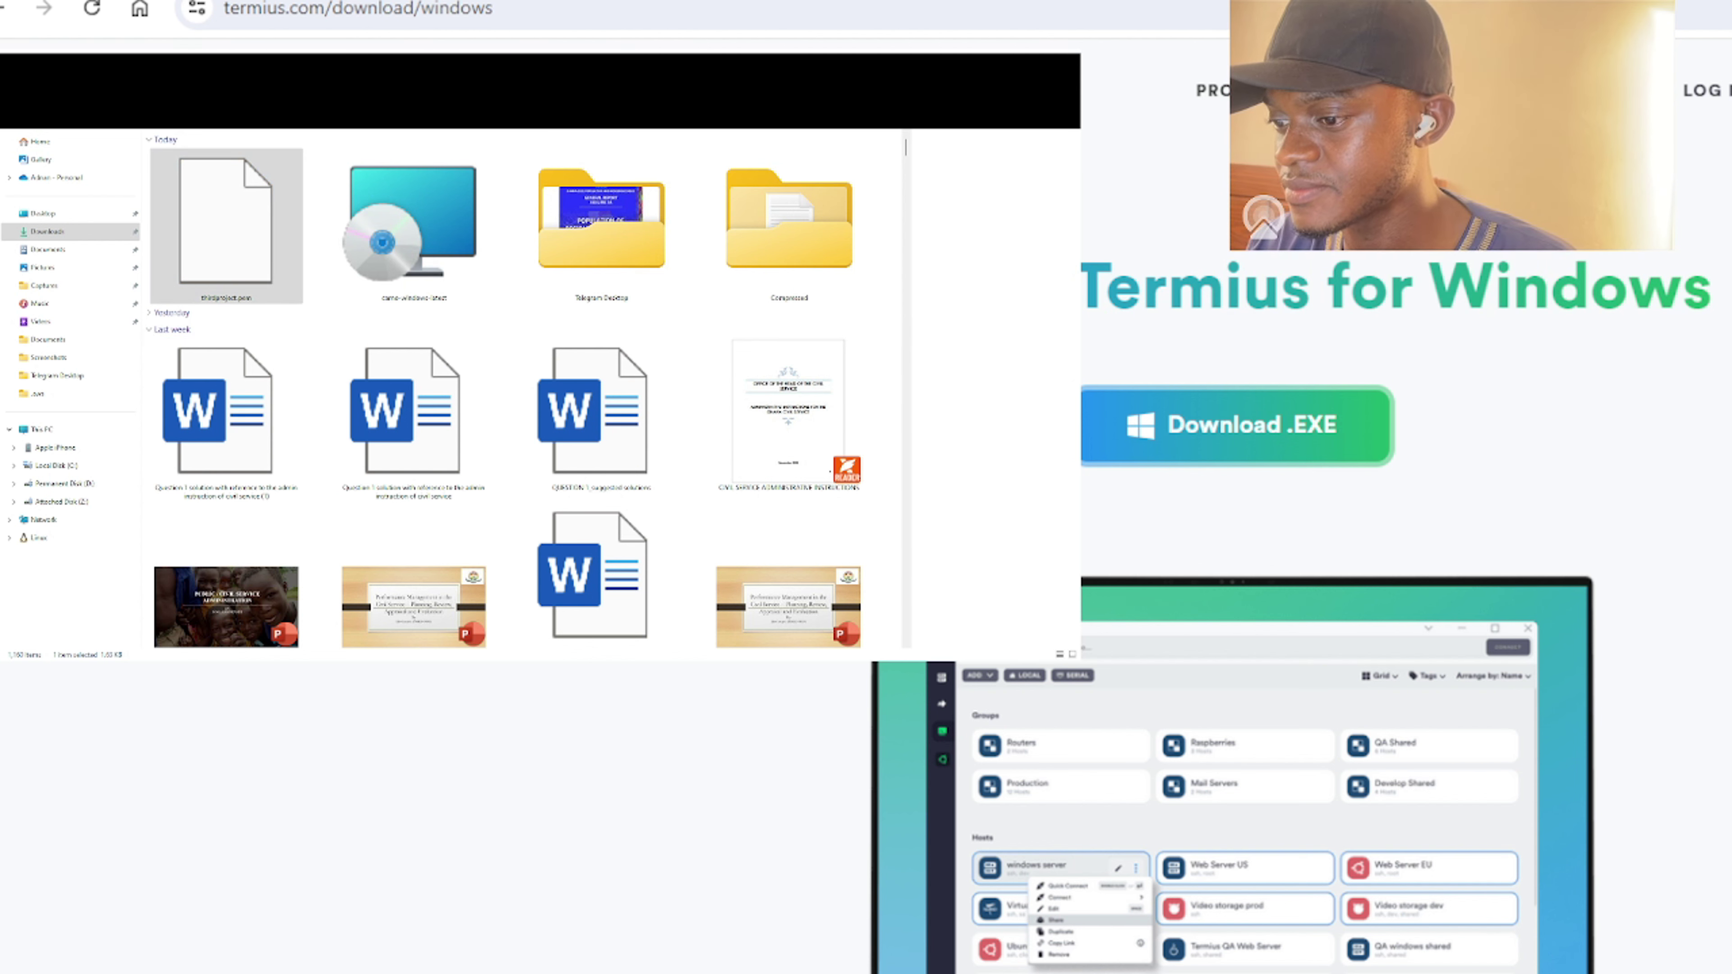
pyautogui.moveTo(227, 225); pyautogui.dragTo(778, 225)
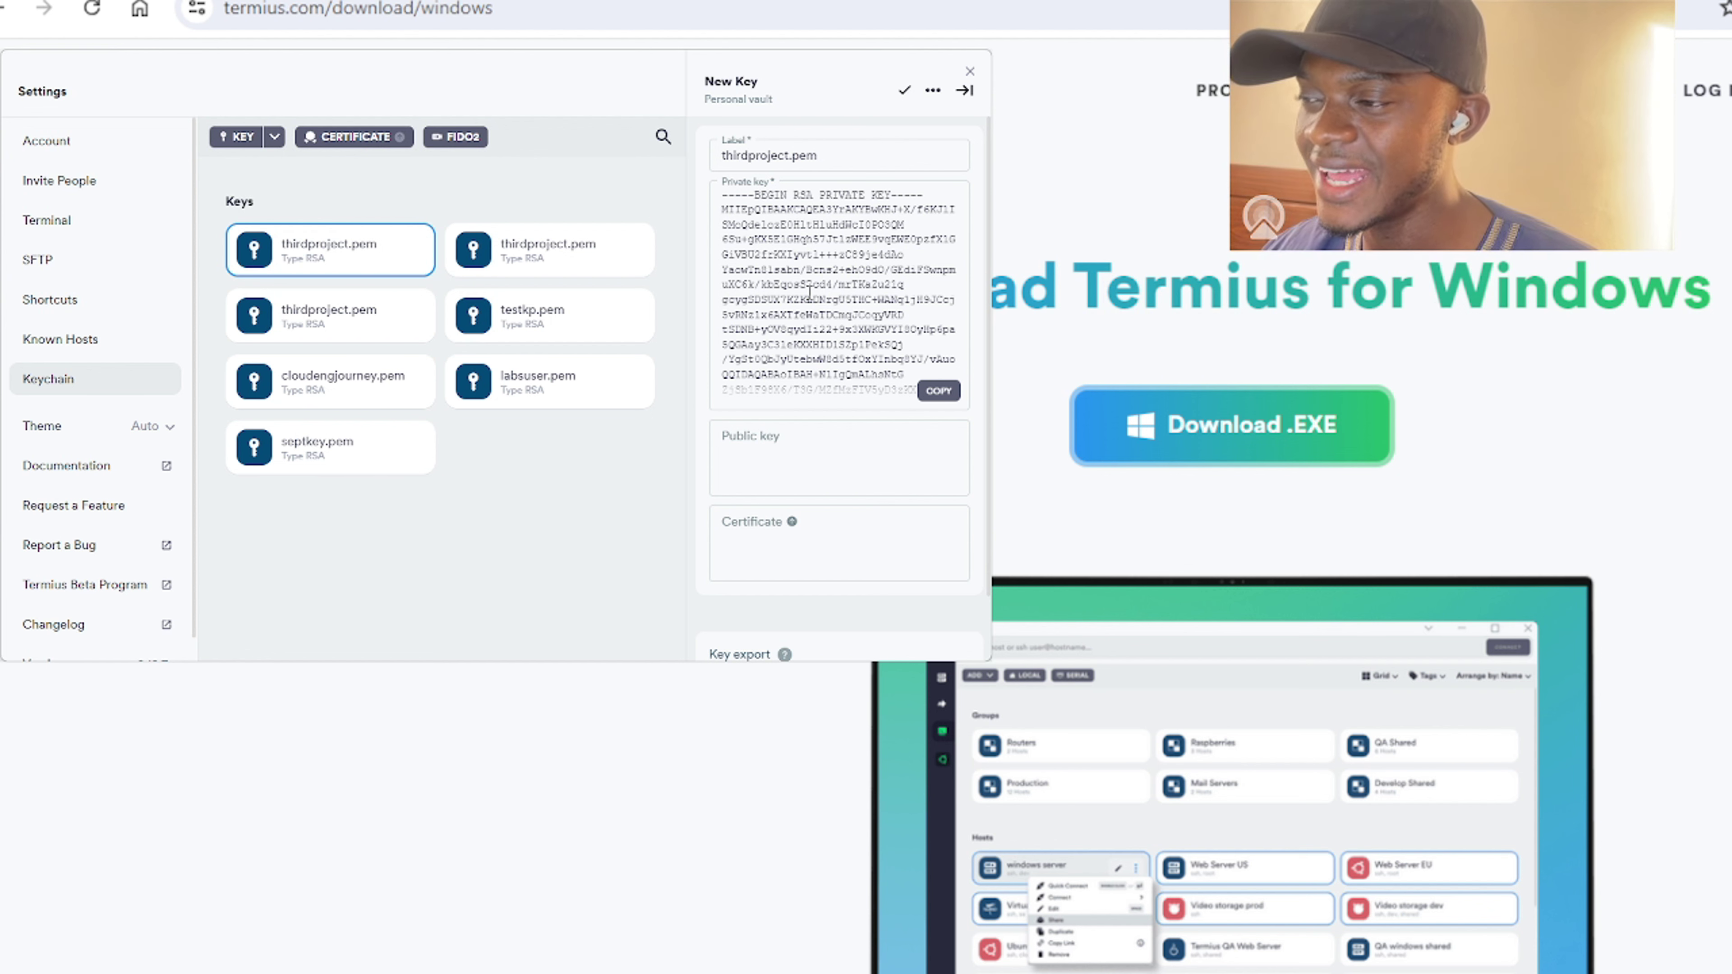
# Review the imported private key from beginning to end, and close the key entry and the settings.
pyautogui.click(819, 247)
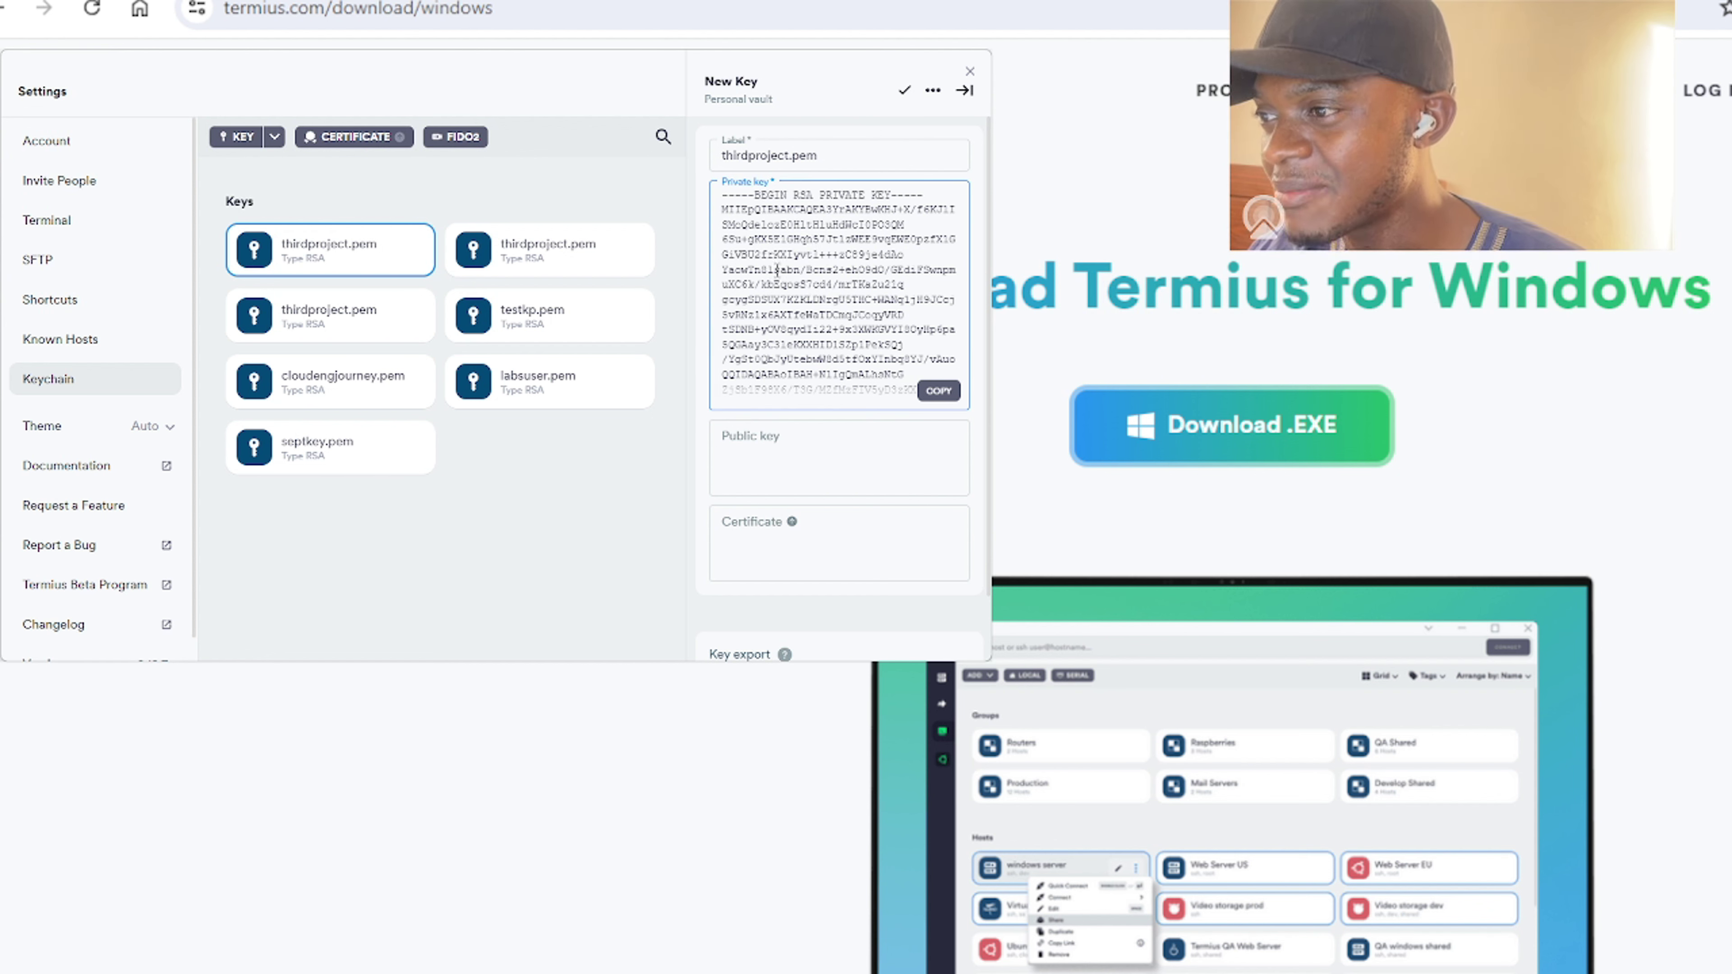
pyautogui.scroll(-5, 777, 270)
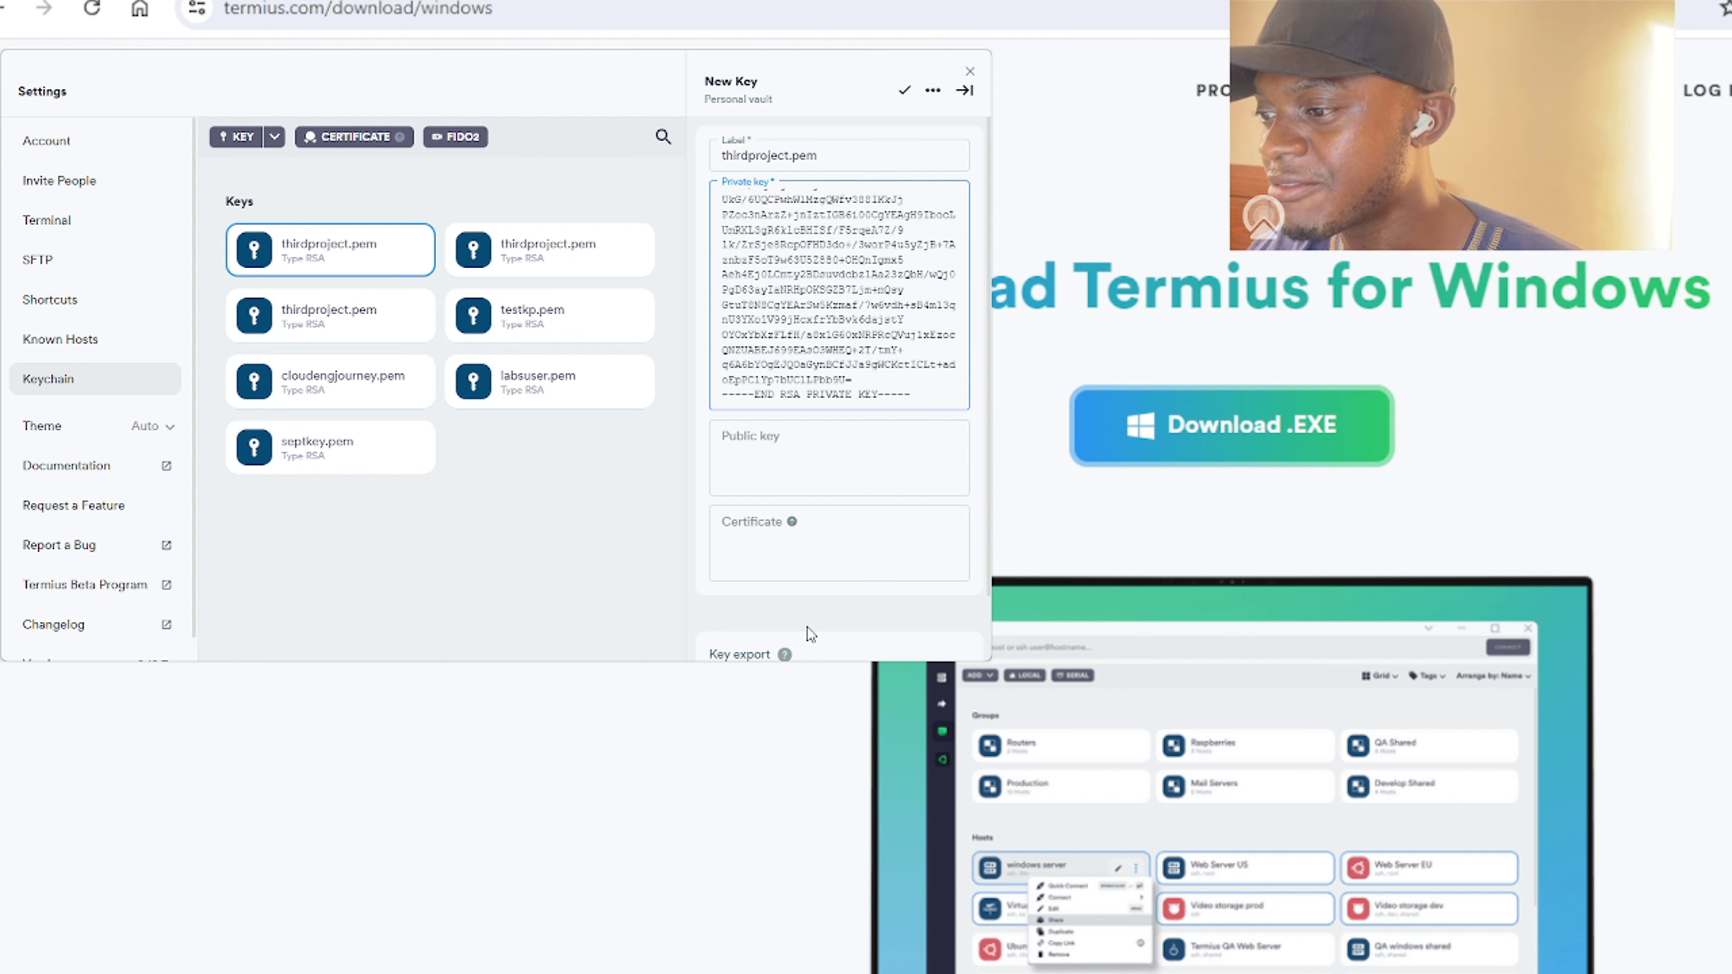
pyautogui.scroll(5, 828, 259)
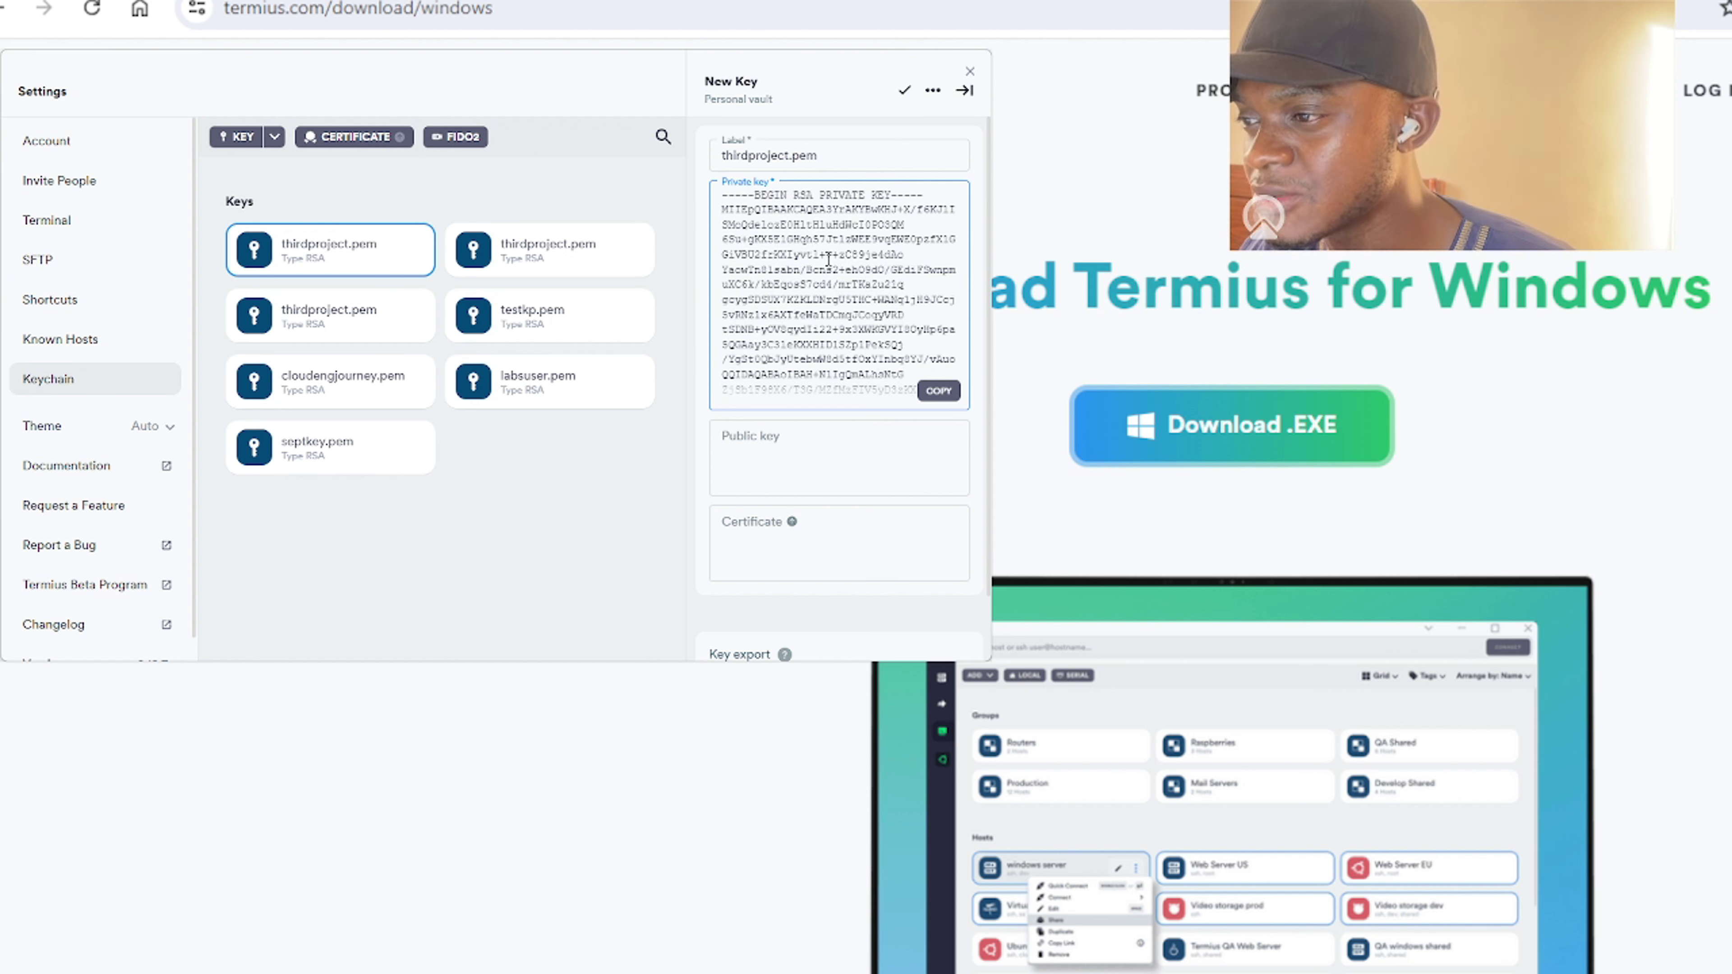
pyautogui.scroll(-5, 826, 258)
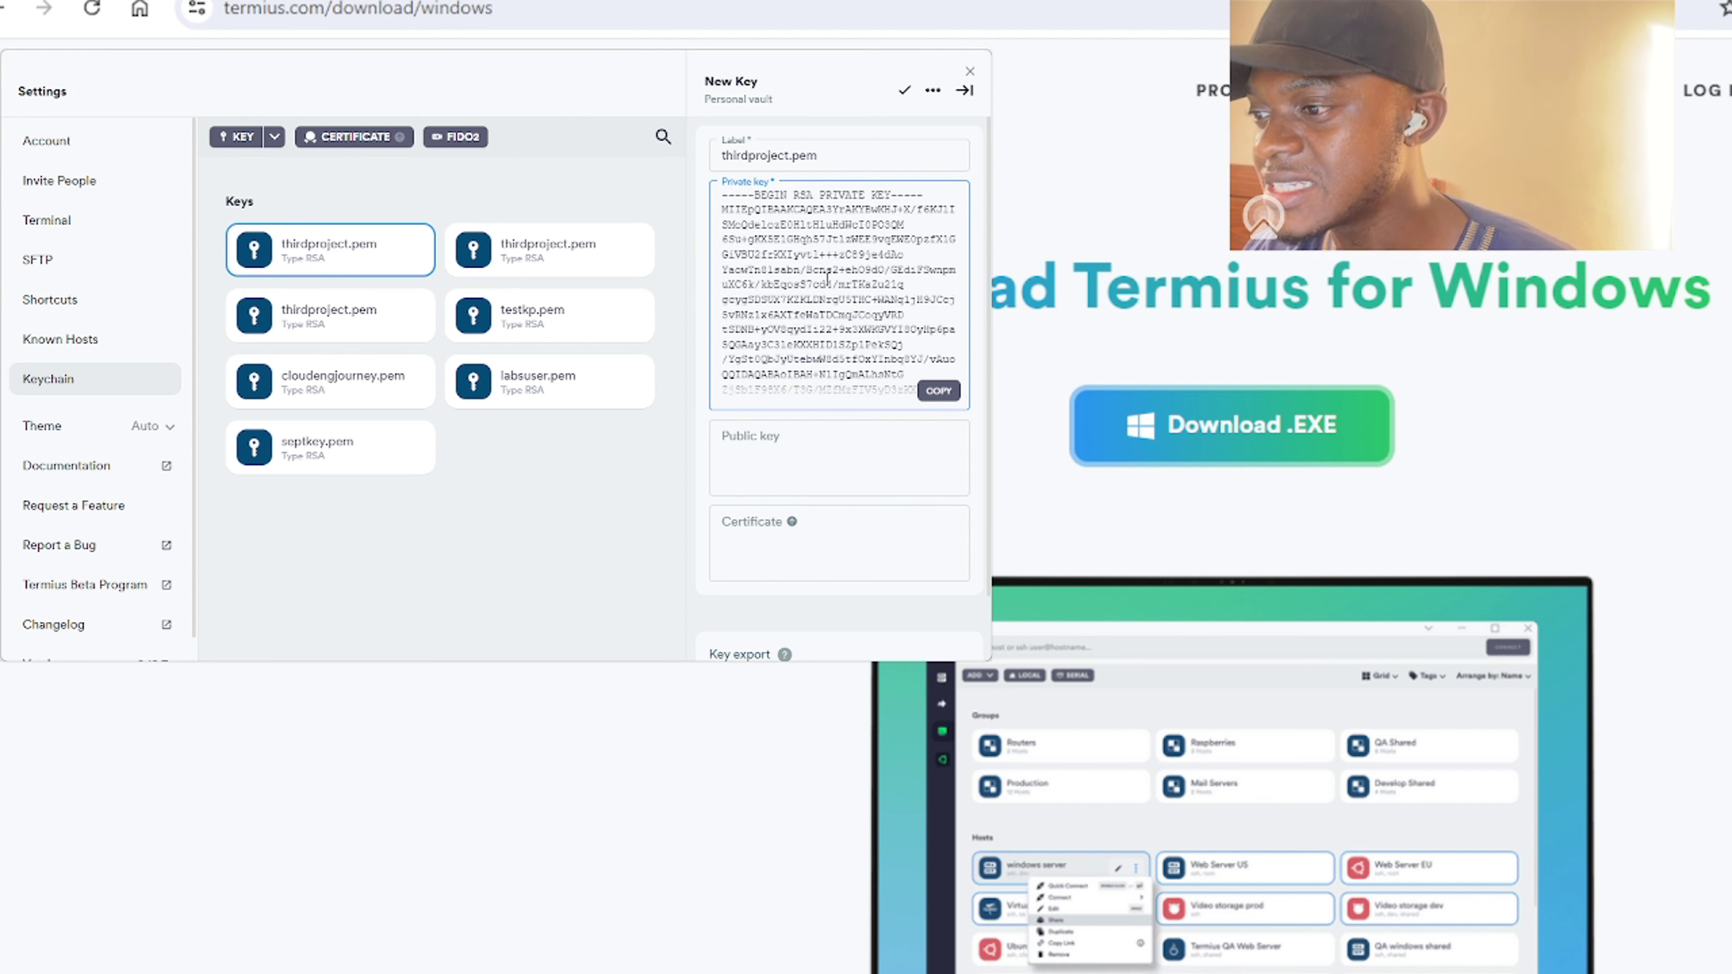
pyautogui.scroll(-2, 832, 438)
pyautogui.scroll(2, 831, 438)
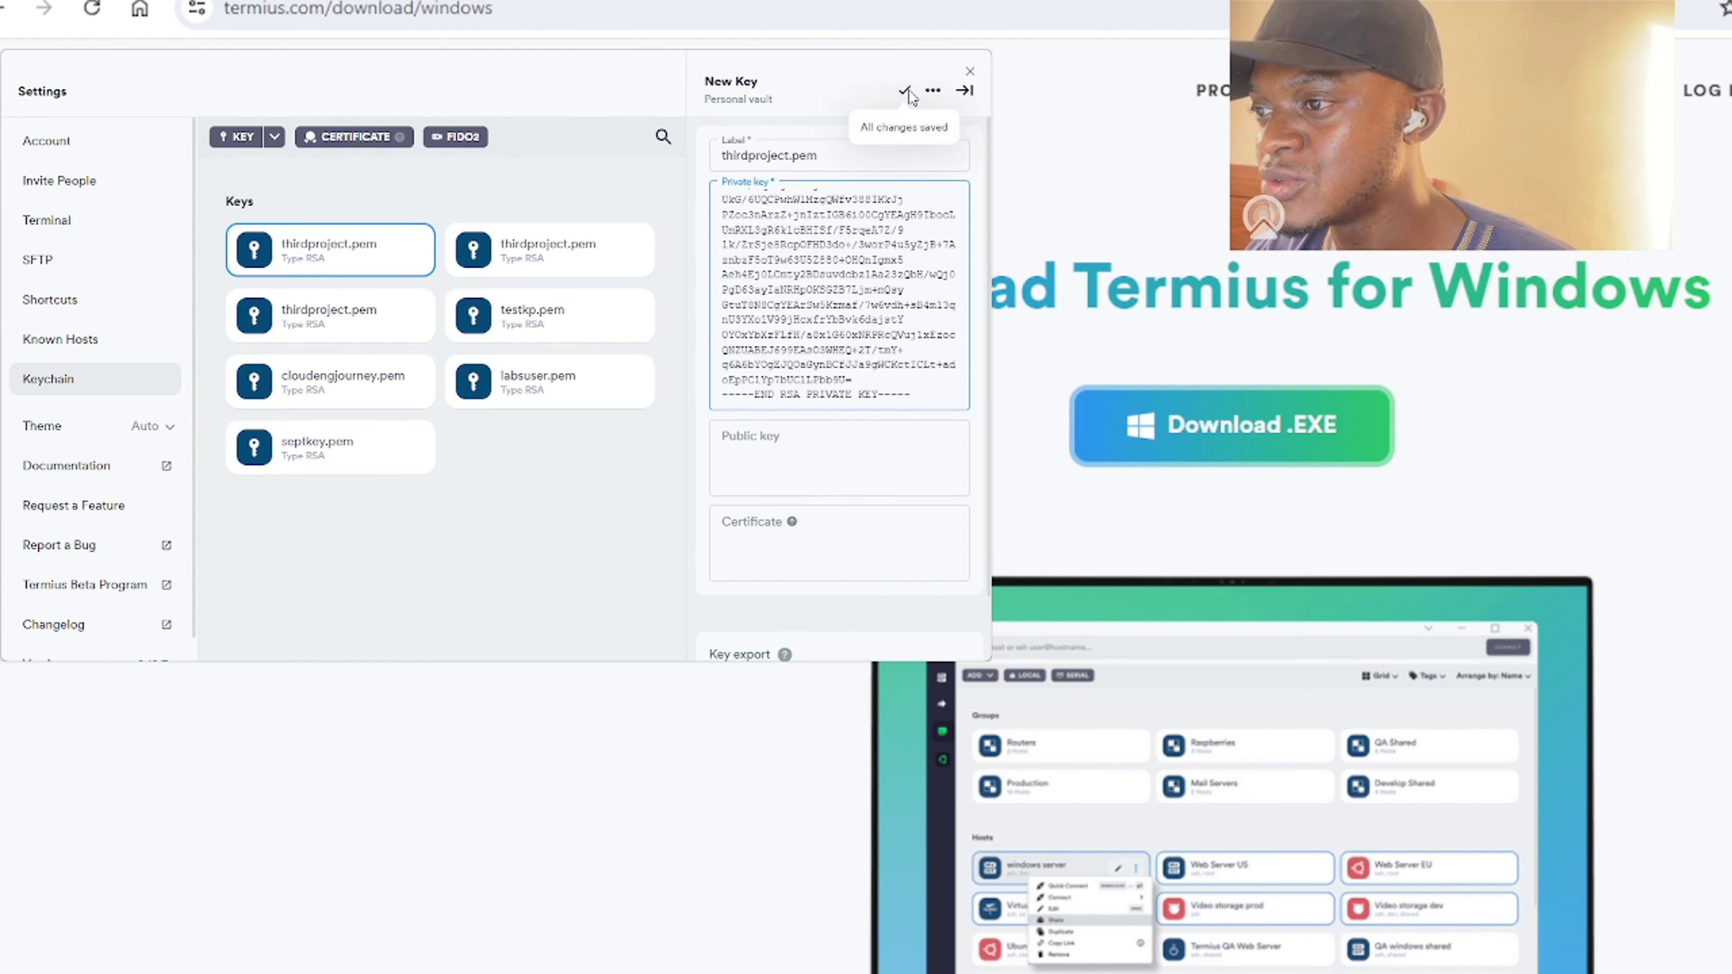
pyautogui.click(964, 90)
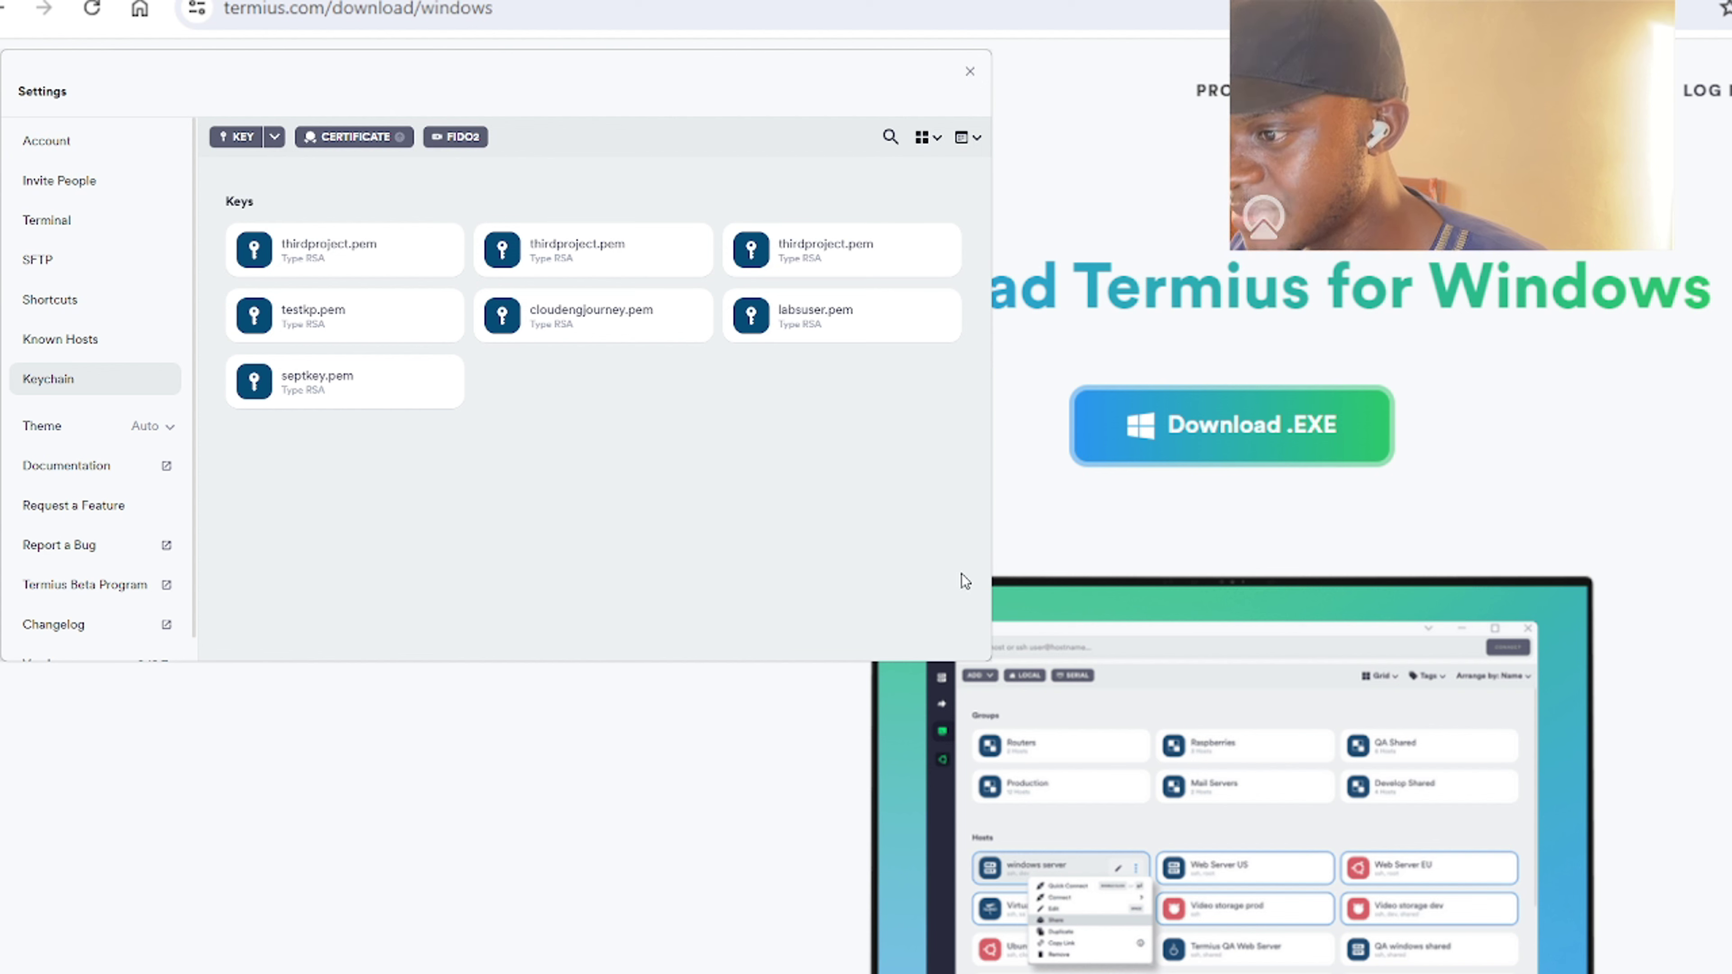
pyautogui.click(974, 79)
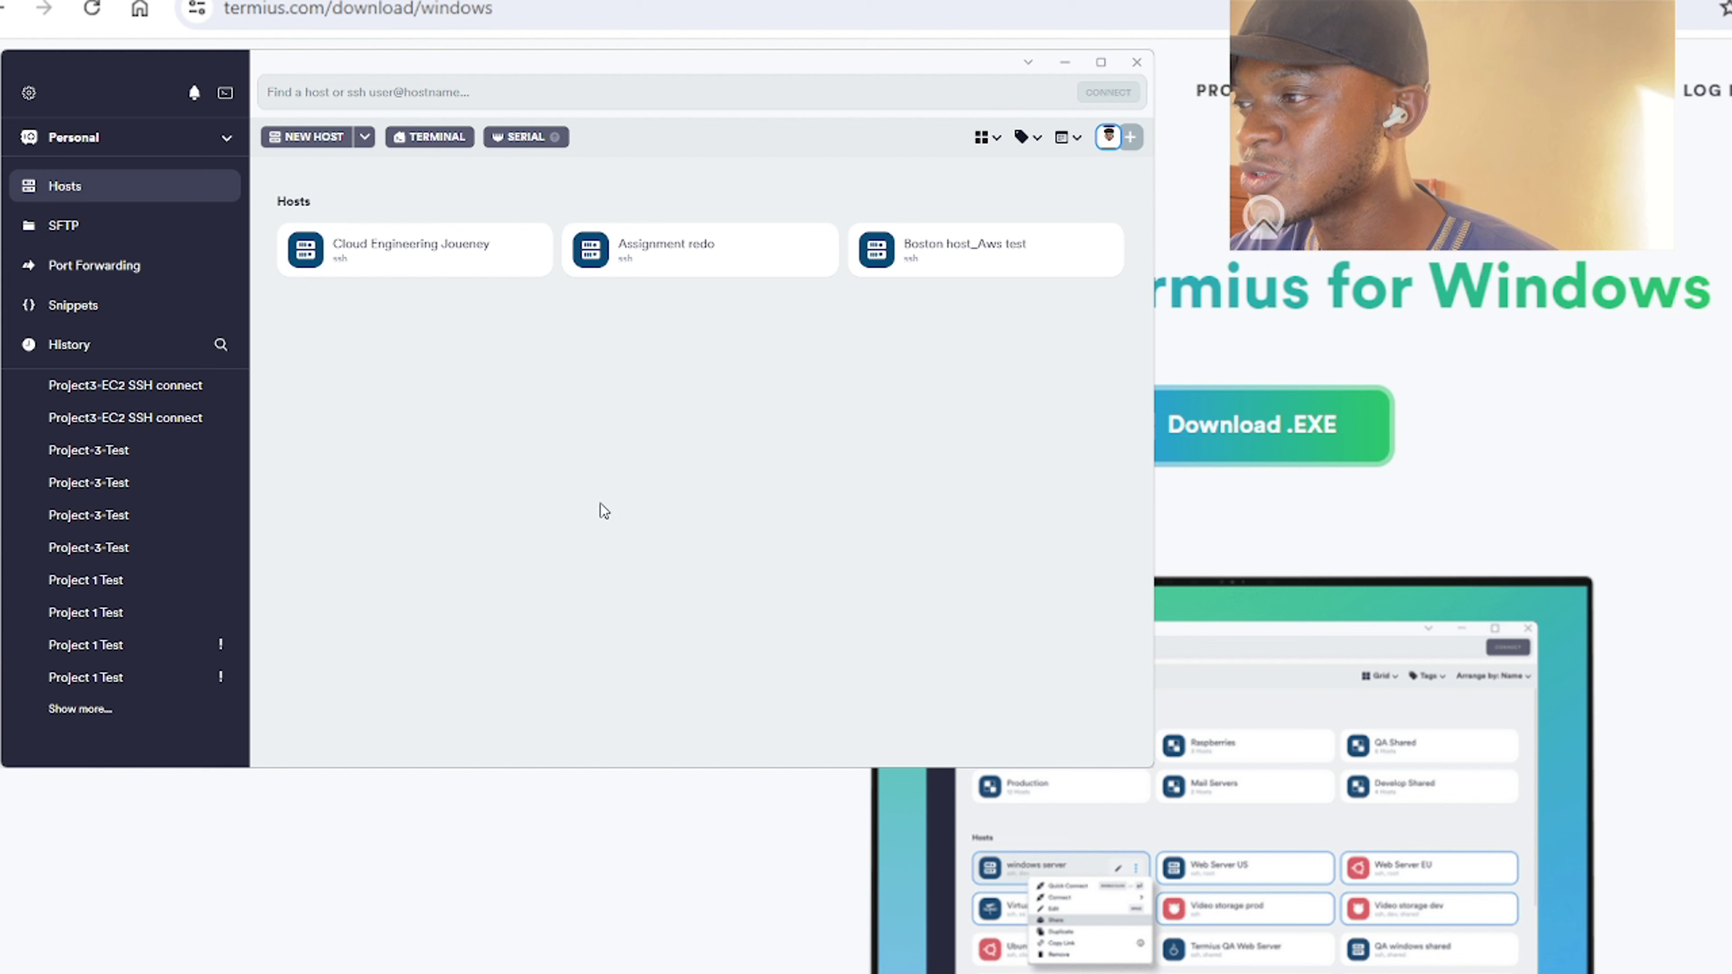
# Create a new host with the address 54.211.65.104.
pyautogui.click(306, 137)
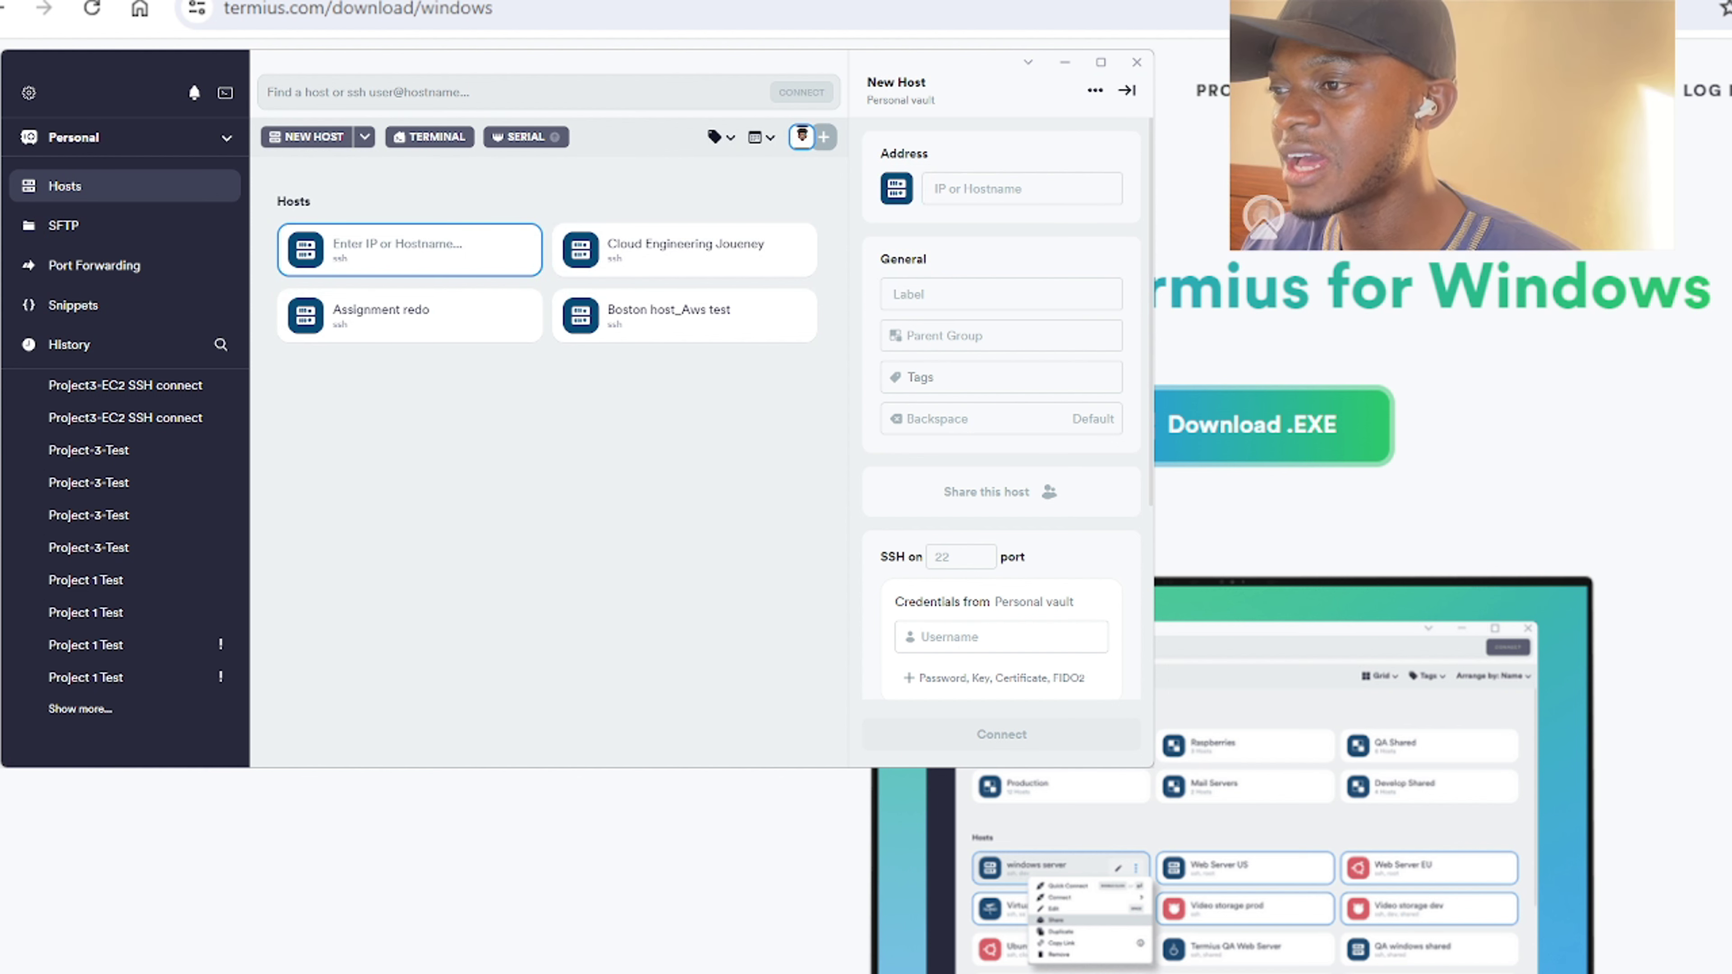
pyautogui.click(954, 180)
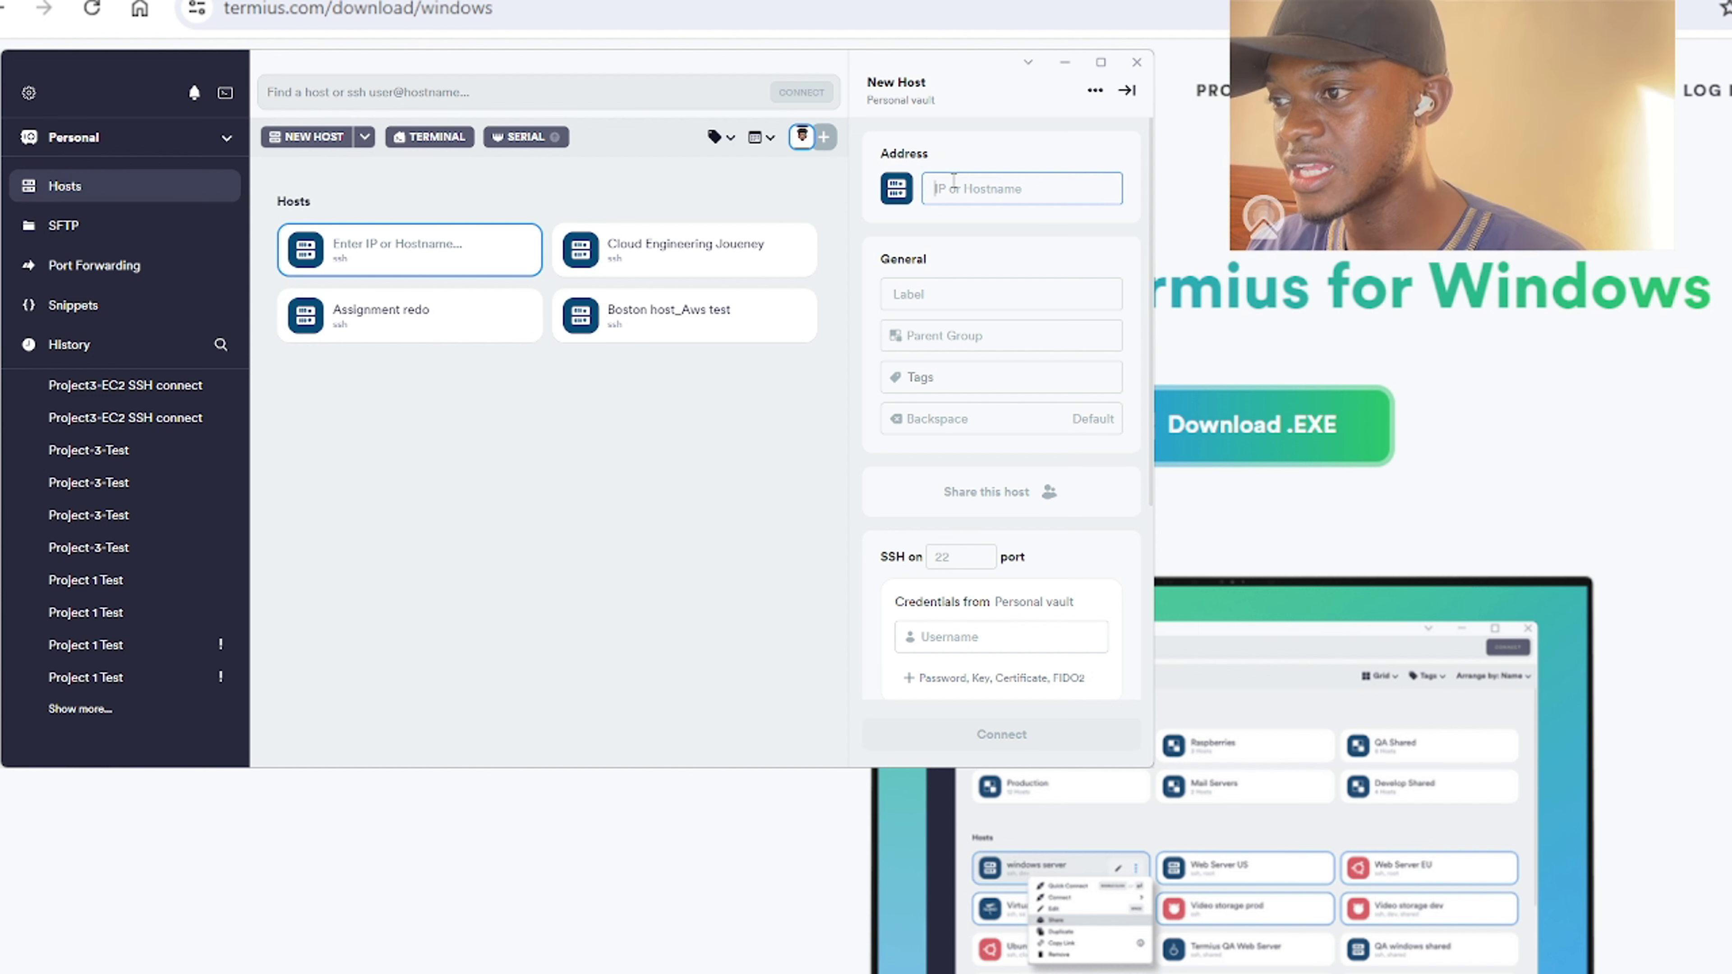
pyautogui.write('54.211.65.104')
# Label the new host "Project3-EC2 SSH Connect".
pyautogui.click(962, 306)
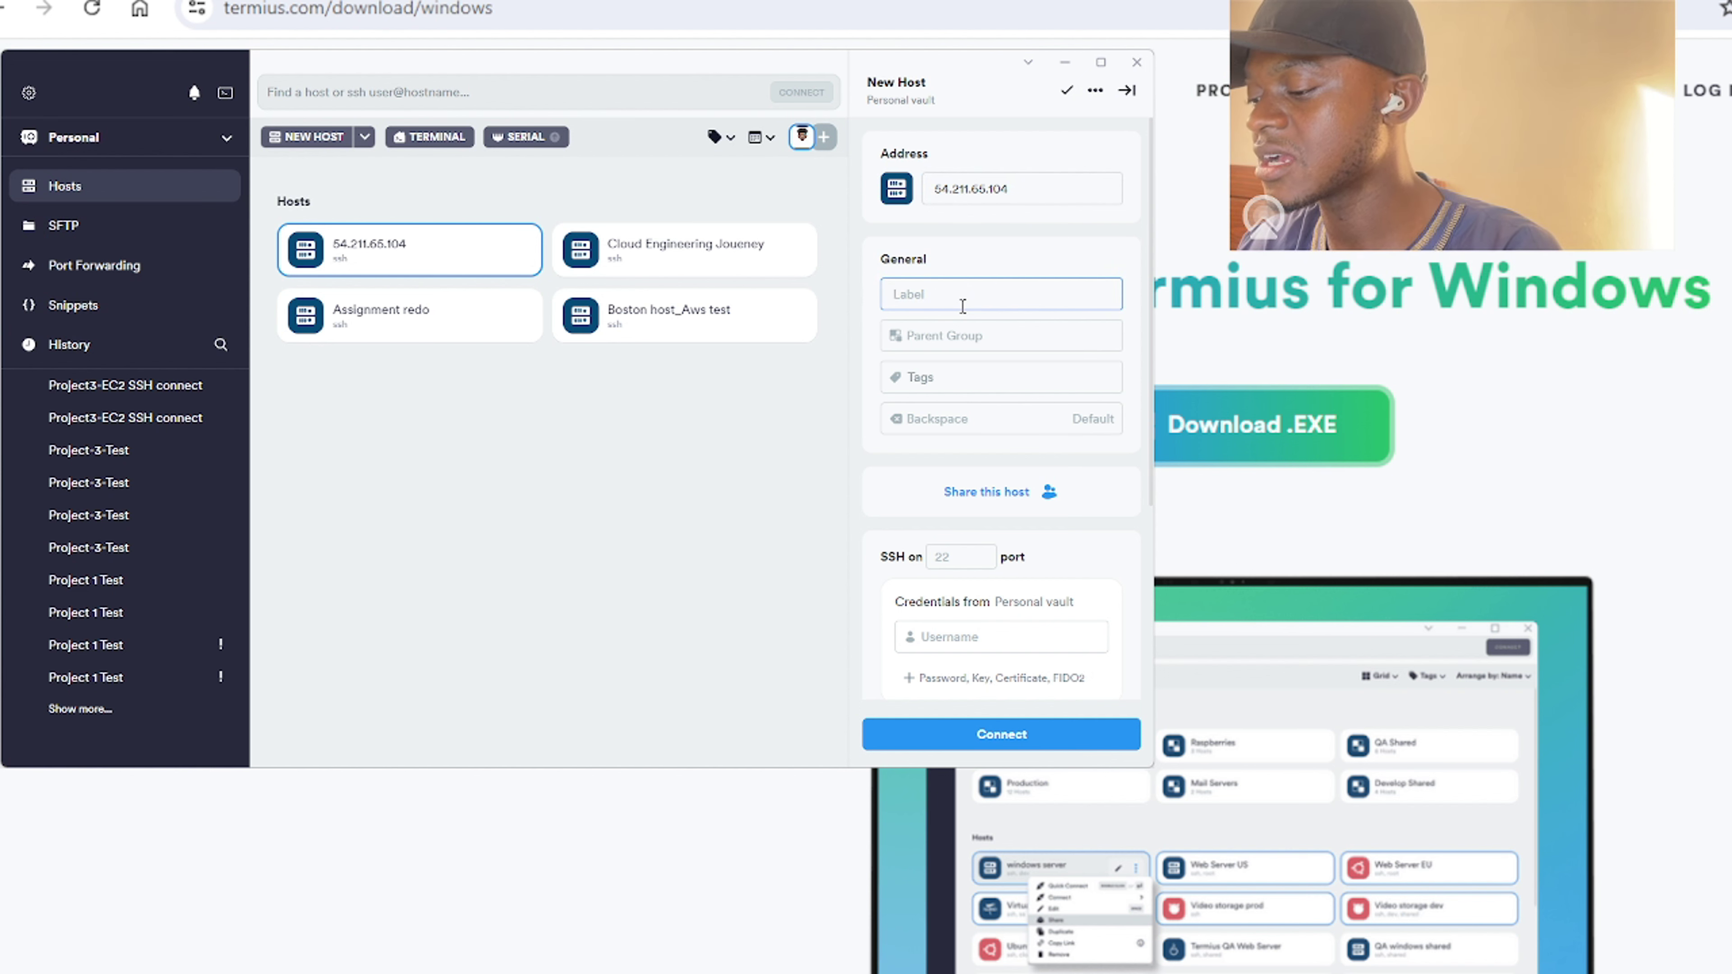
pyautogui.write('Project')
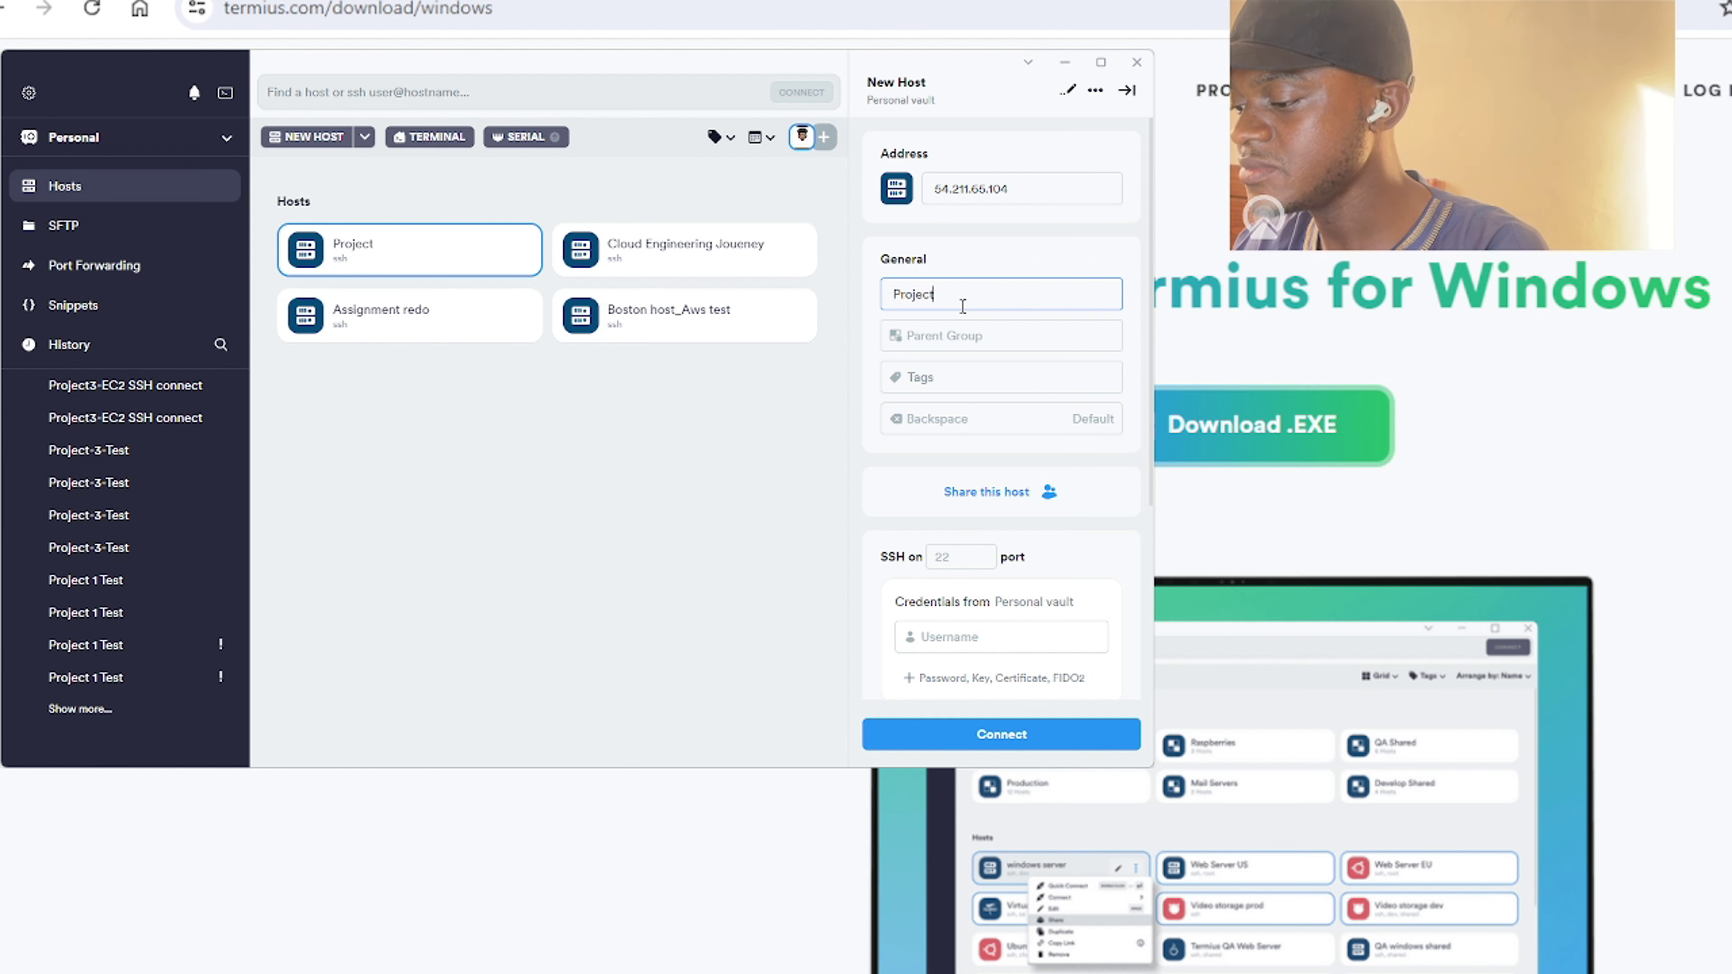
pyautogui.write('3-')
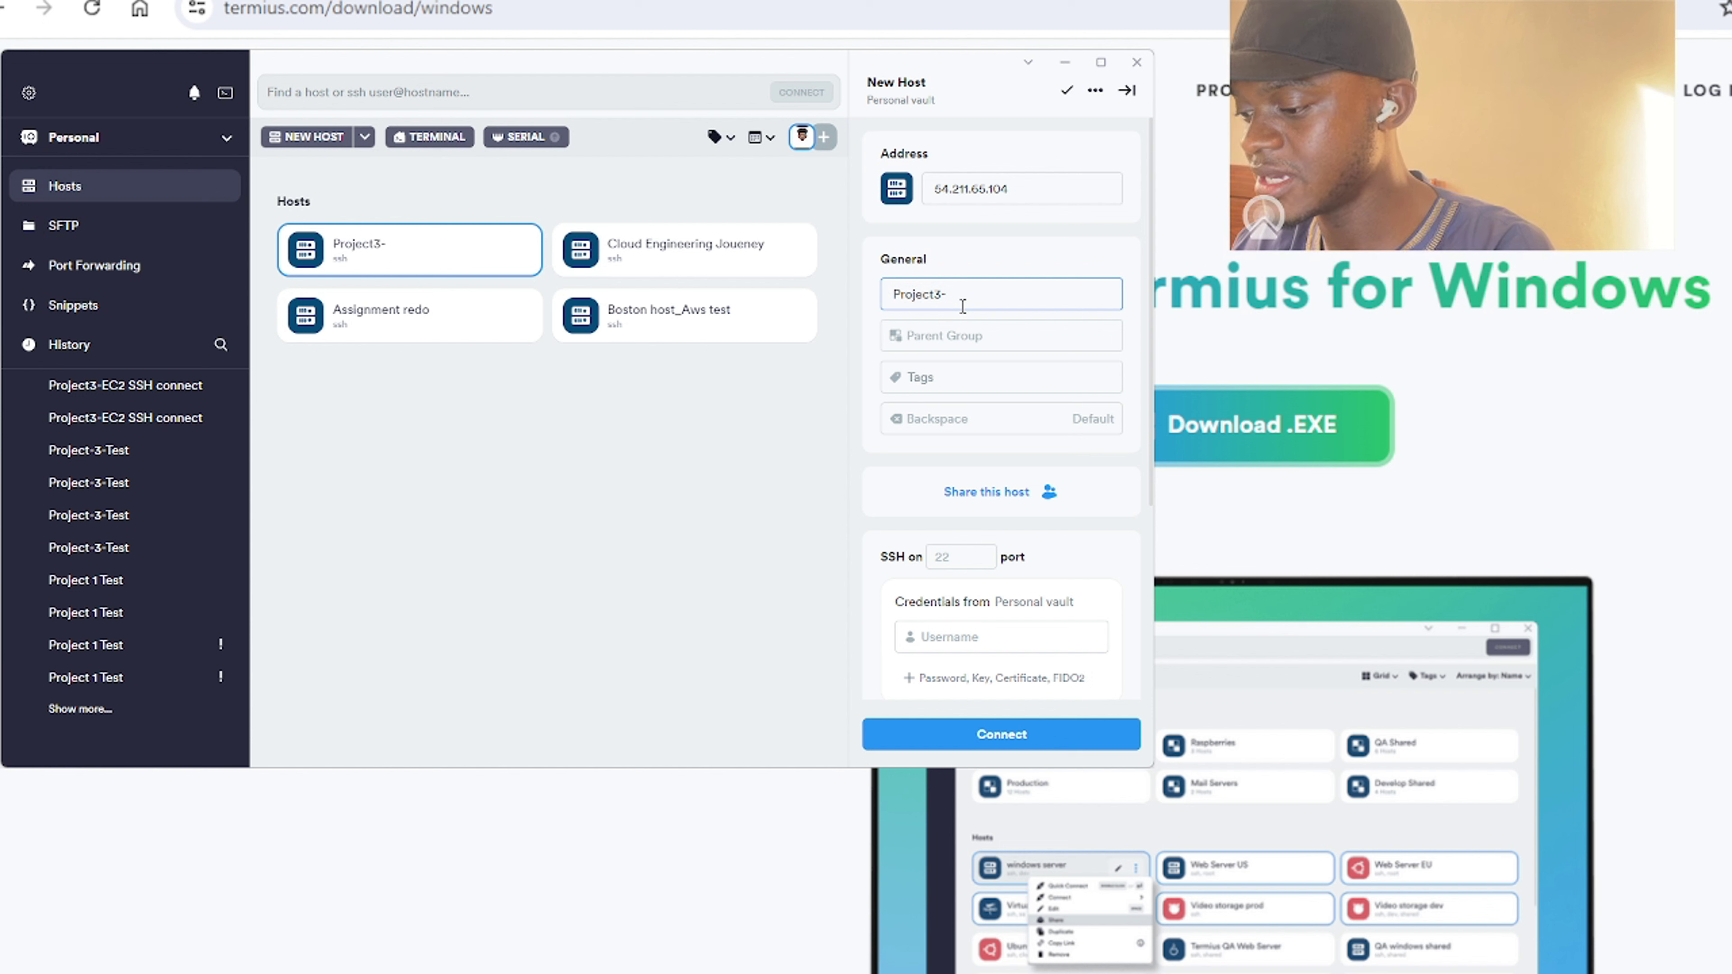
pyautogui.write('EC2 S')
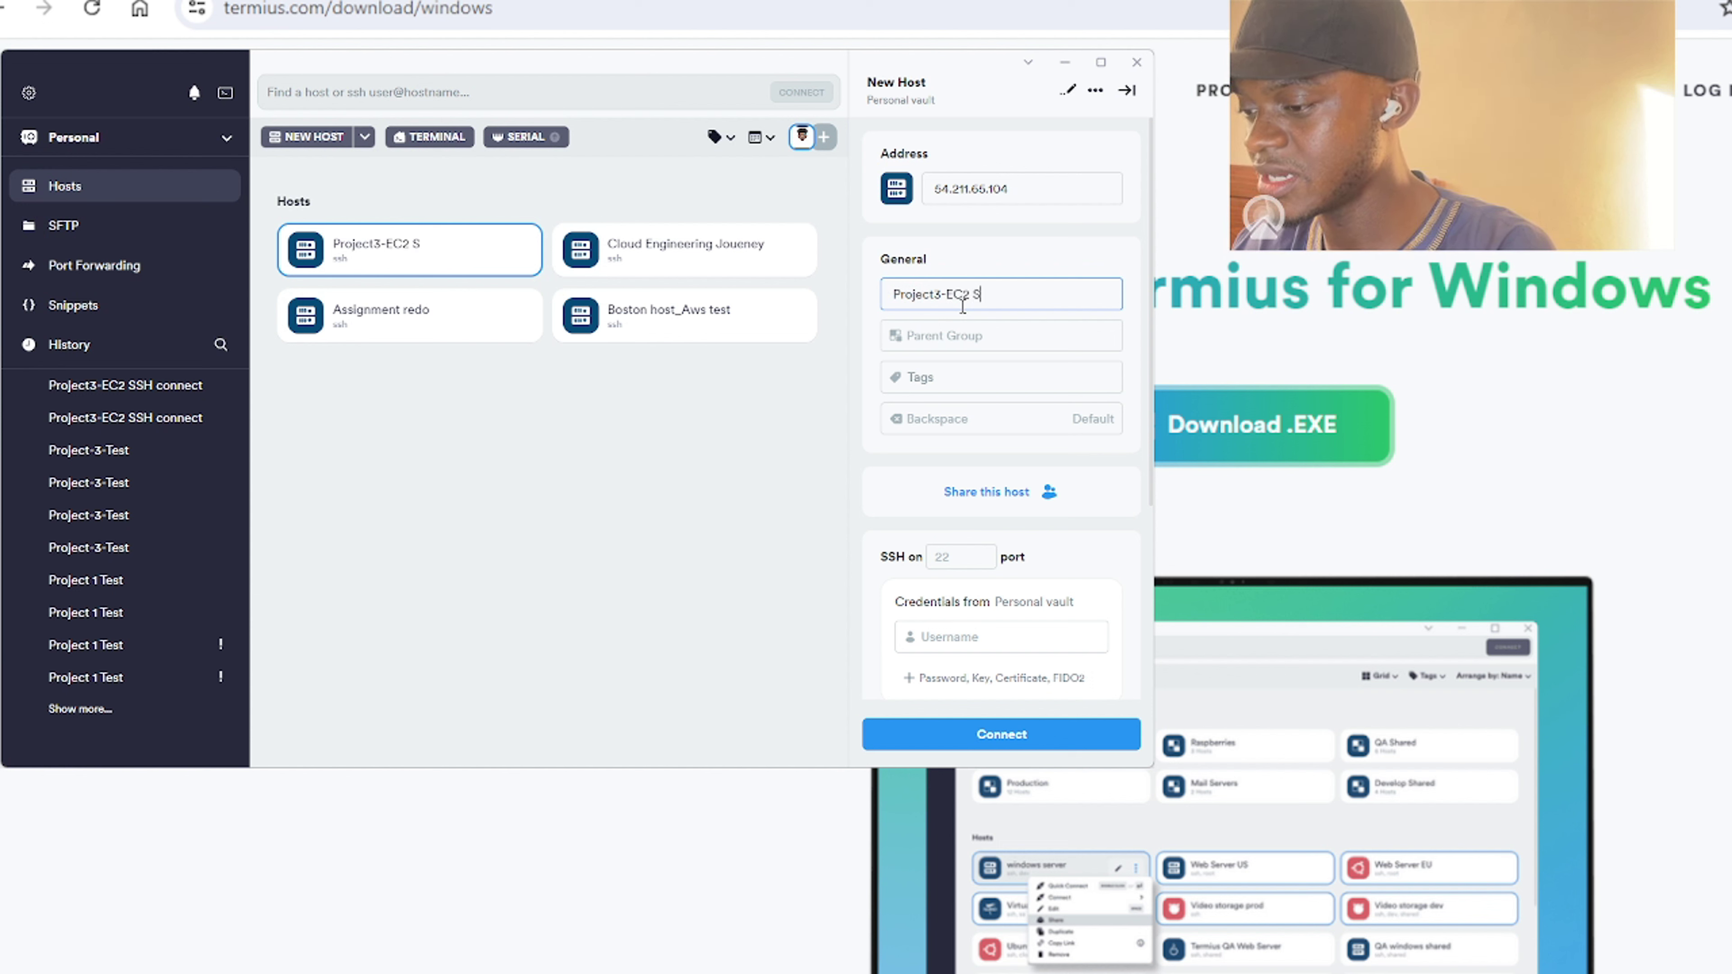
pyautogui.write('SH Coo')
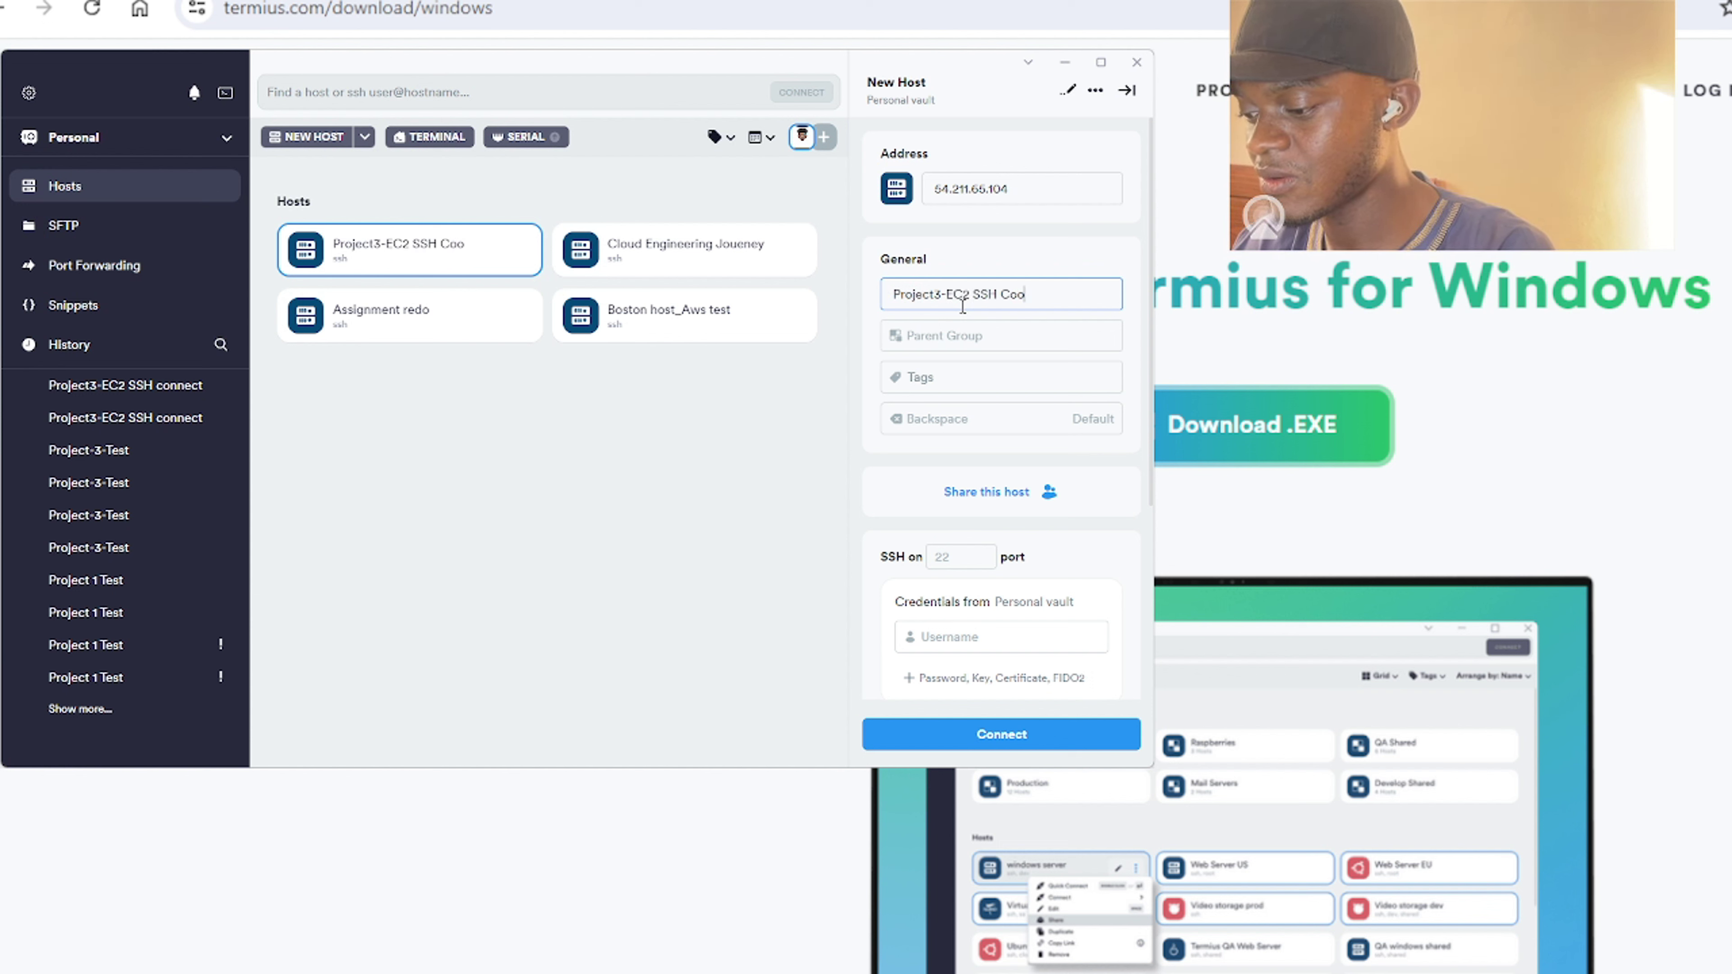
pyautogui.write('nect')
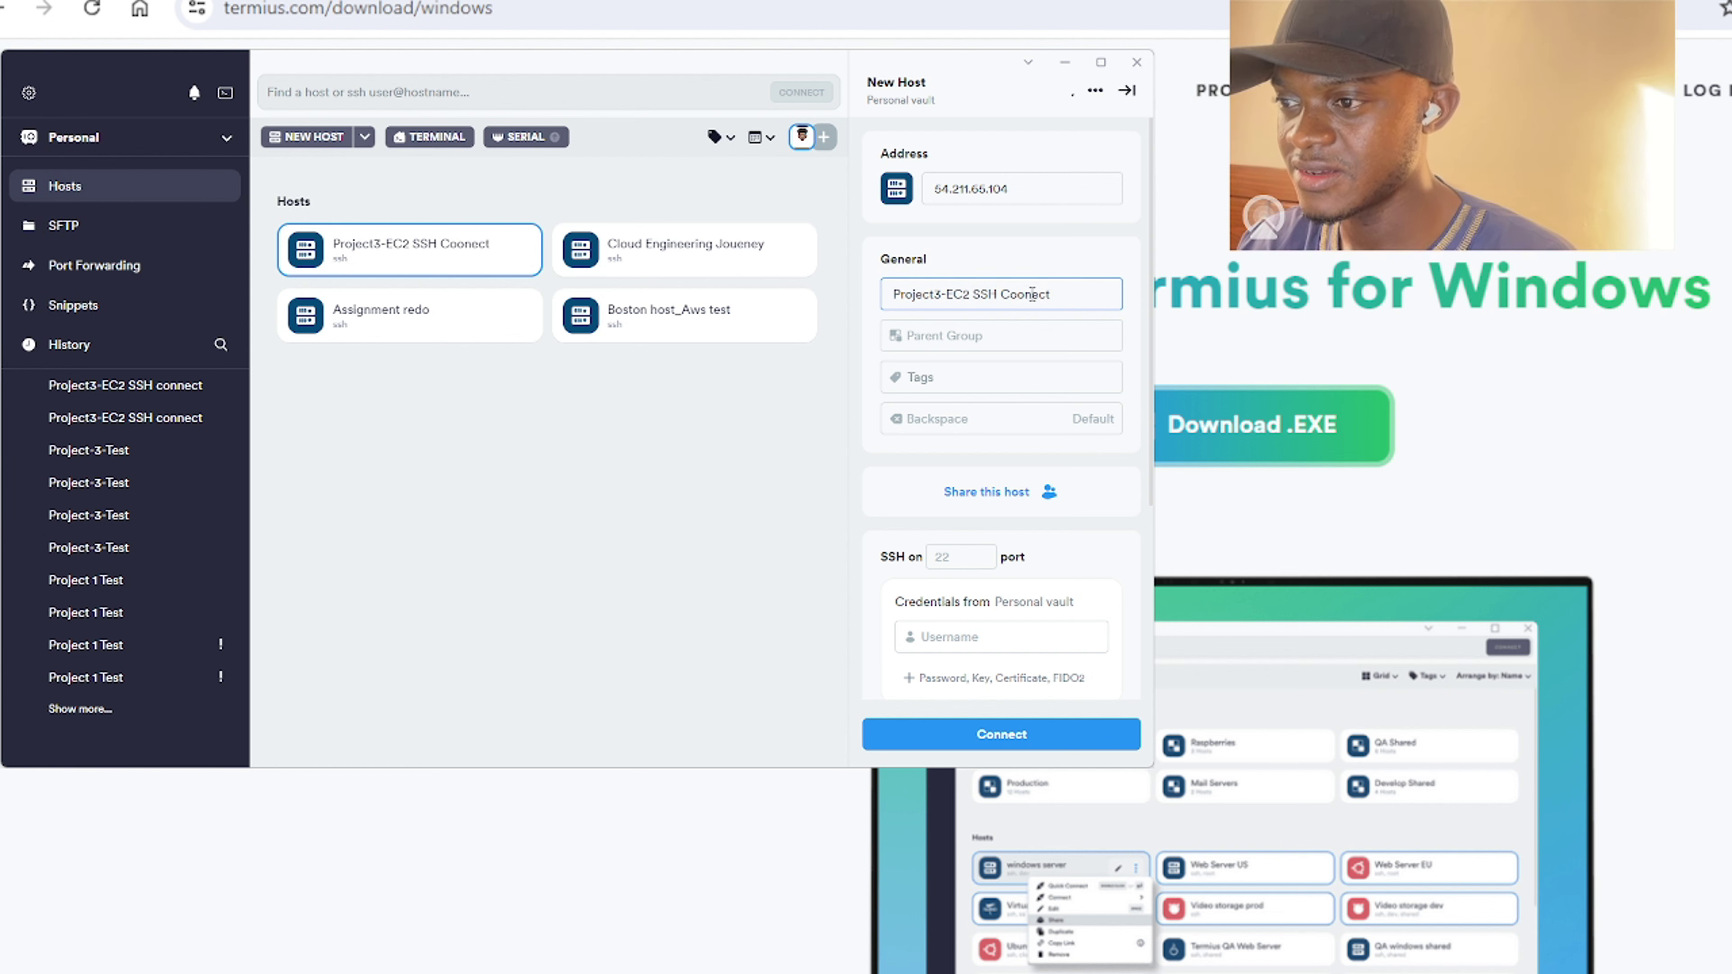
pyautogui.click(1026, 293)
pyautogui.press('BackSpace')
pyautogui.write('n')
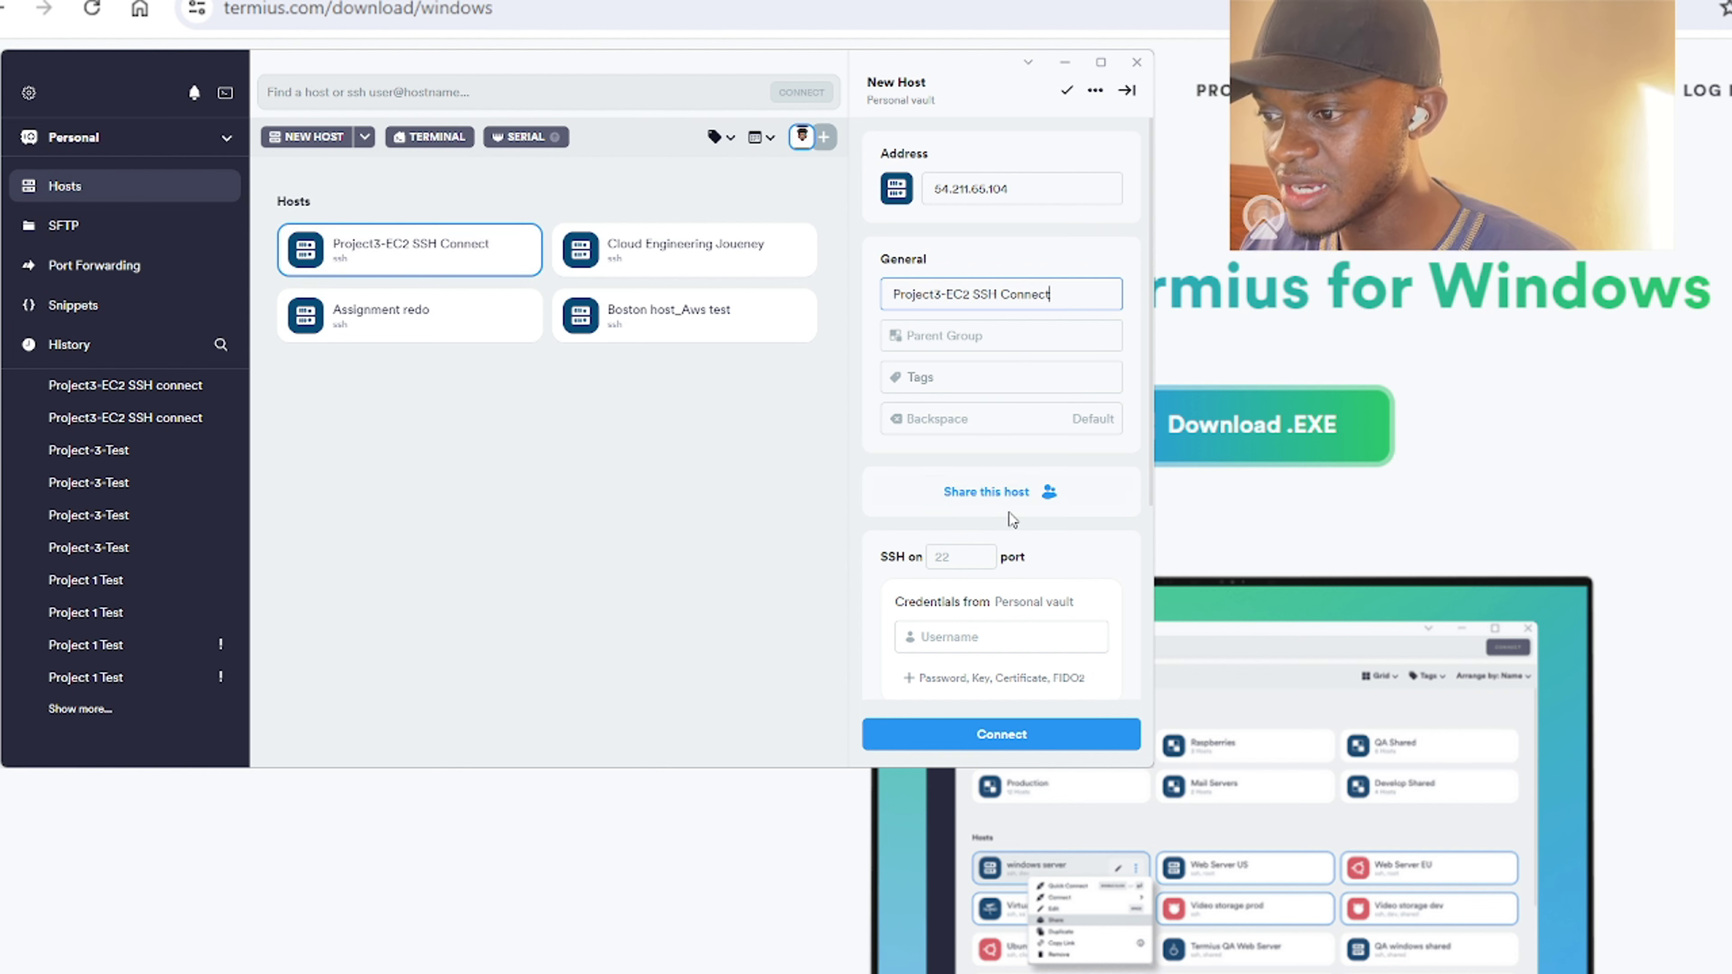
# Set the username in the new host's SSH credentials to ec2-user.
pyautogui.moveTo(1150, 374); pyautogui.dragTo(1144, 469)
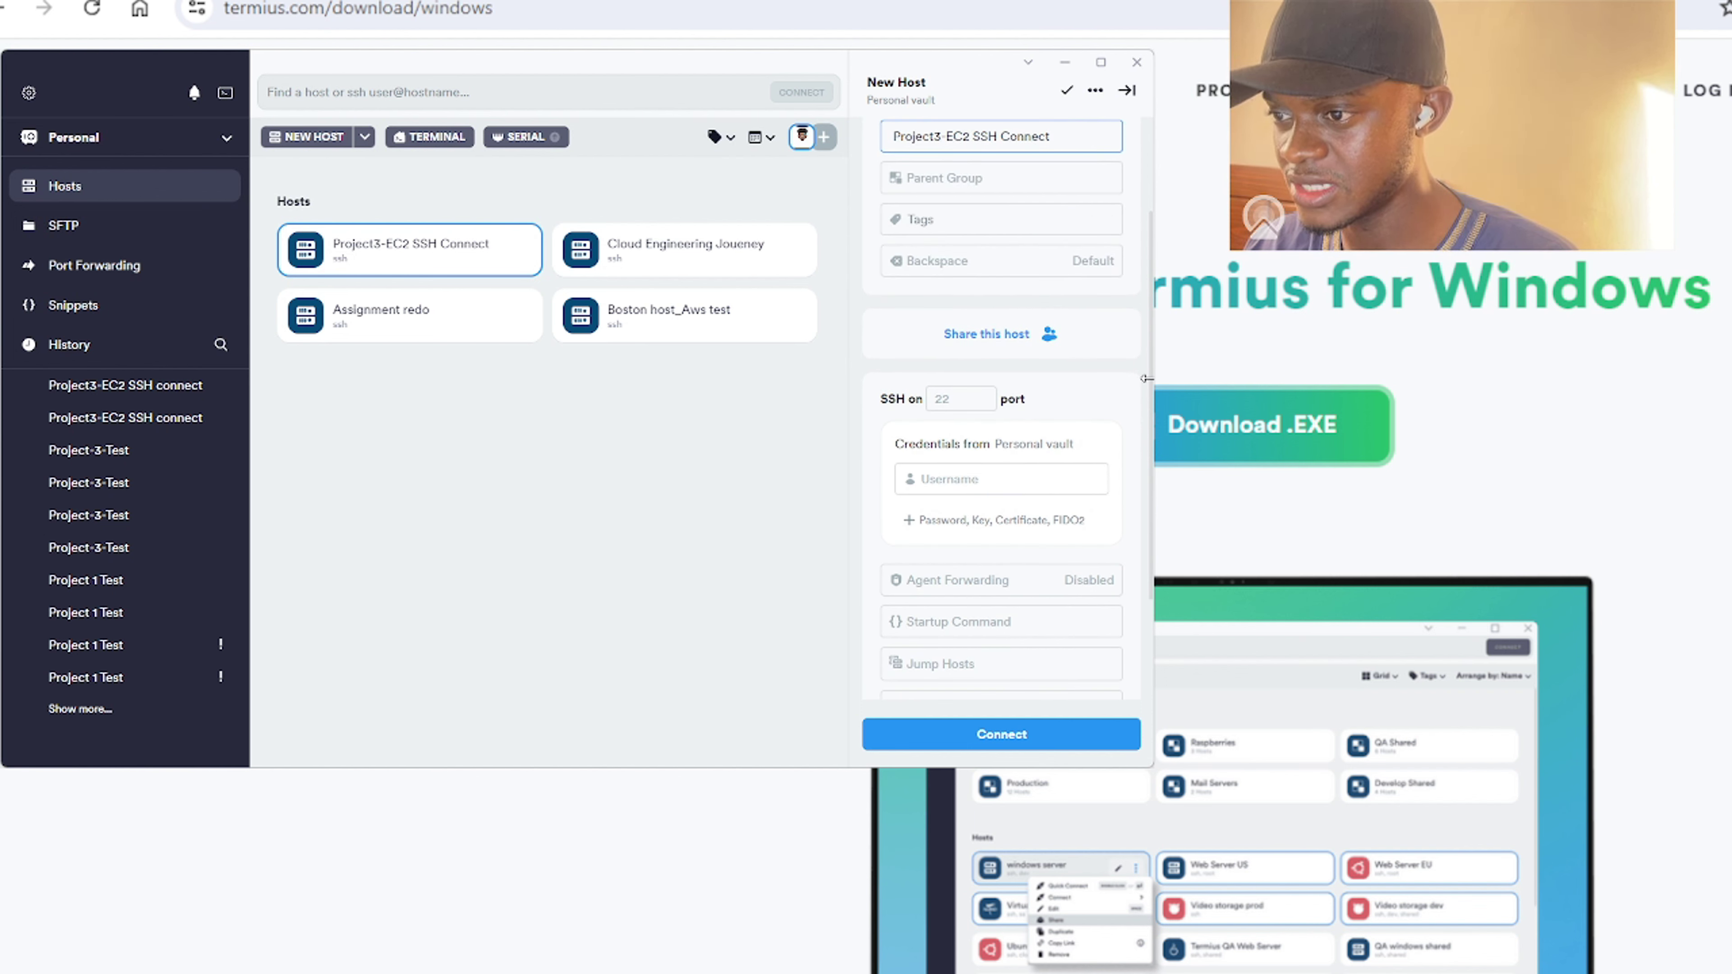
pyautogui.moveTo(1148, 385); pyautogui.dragTo(1114, 423)
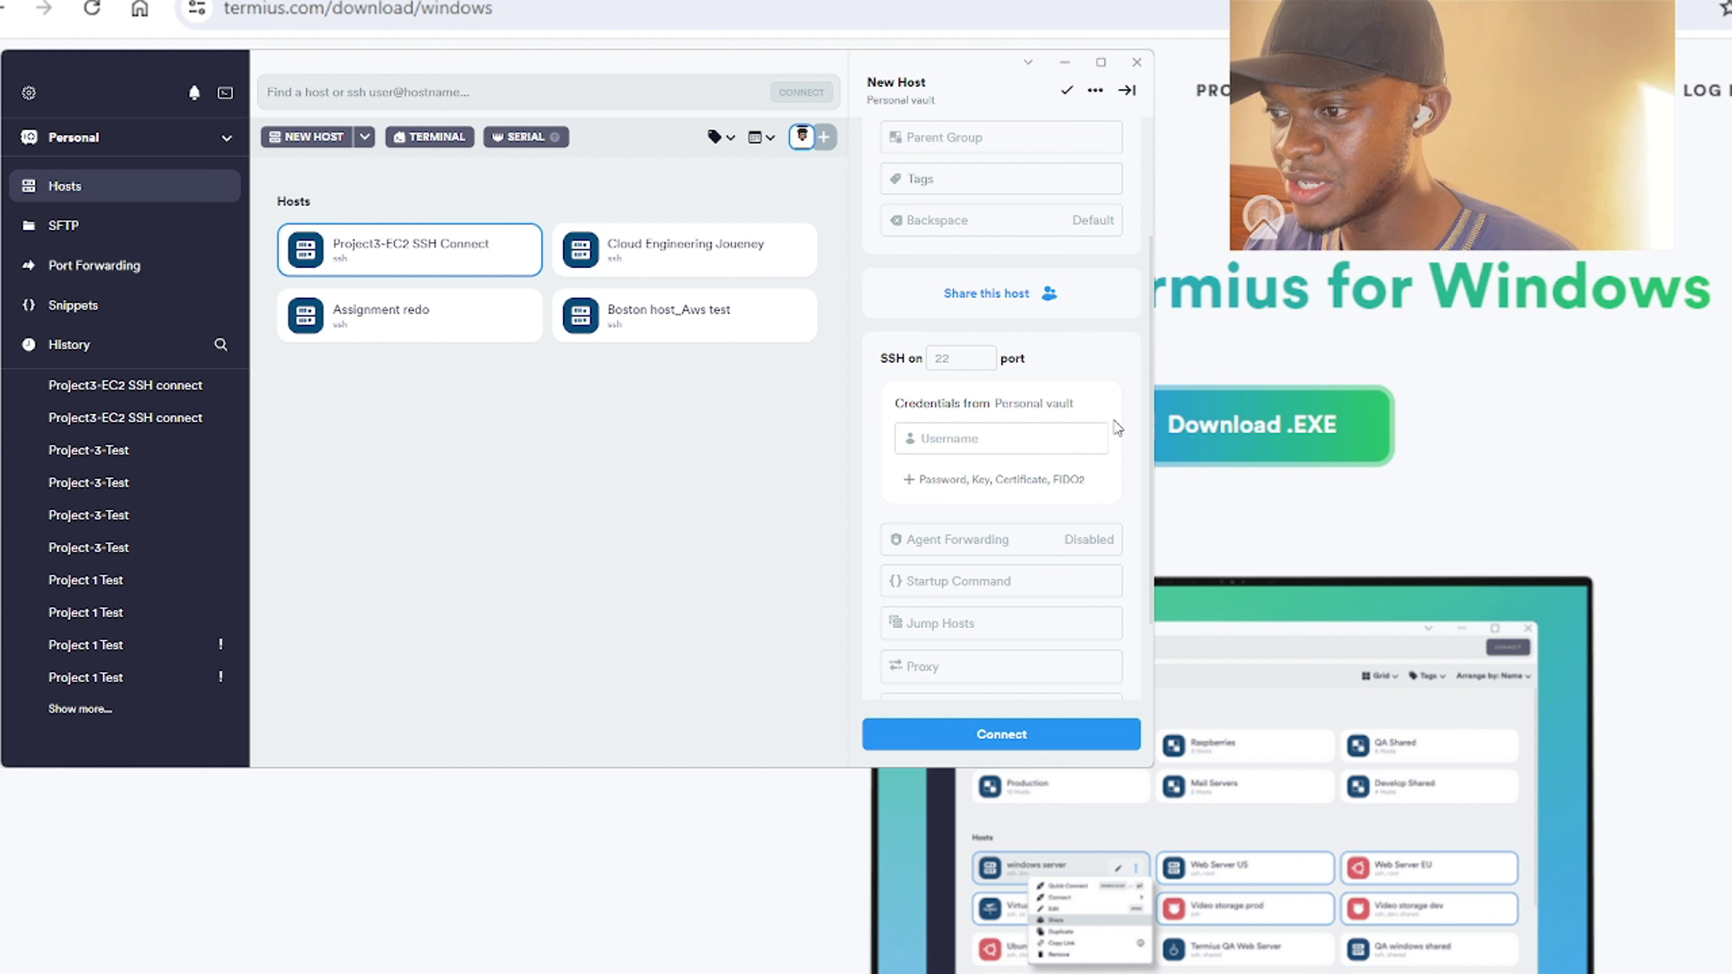
pyautogui.click(955, 440)
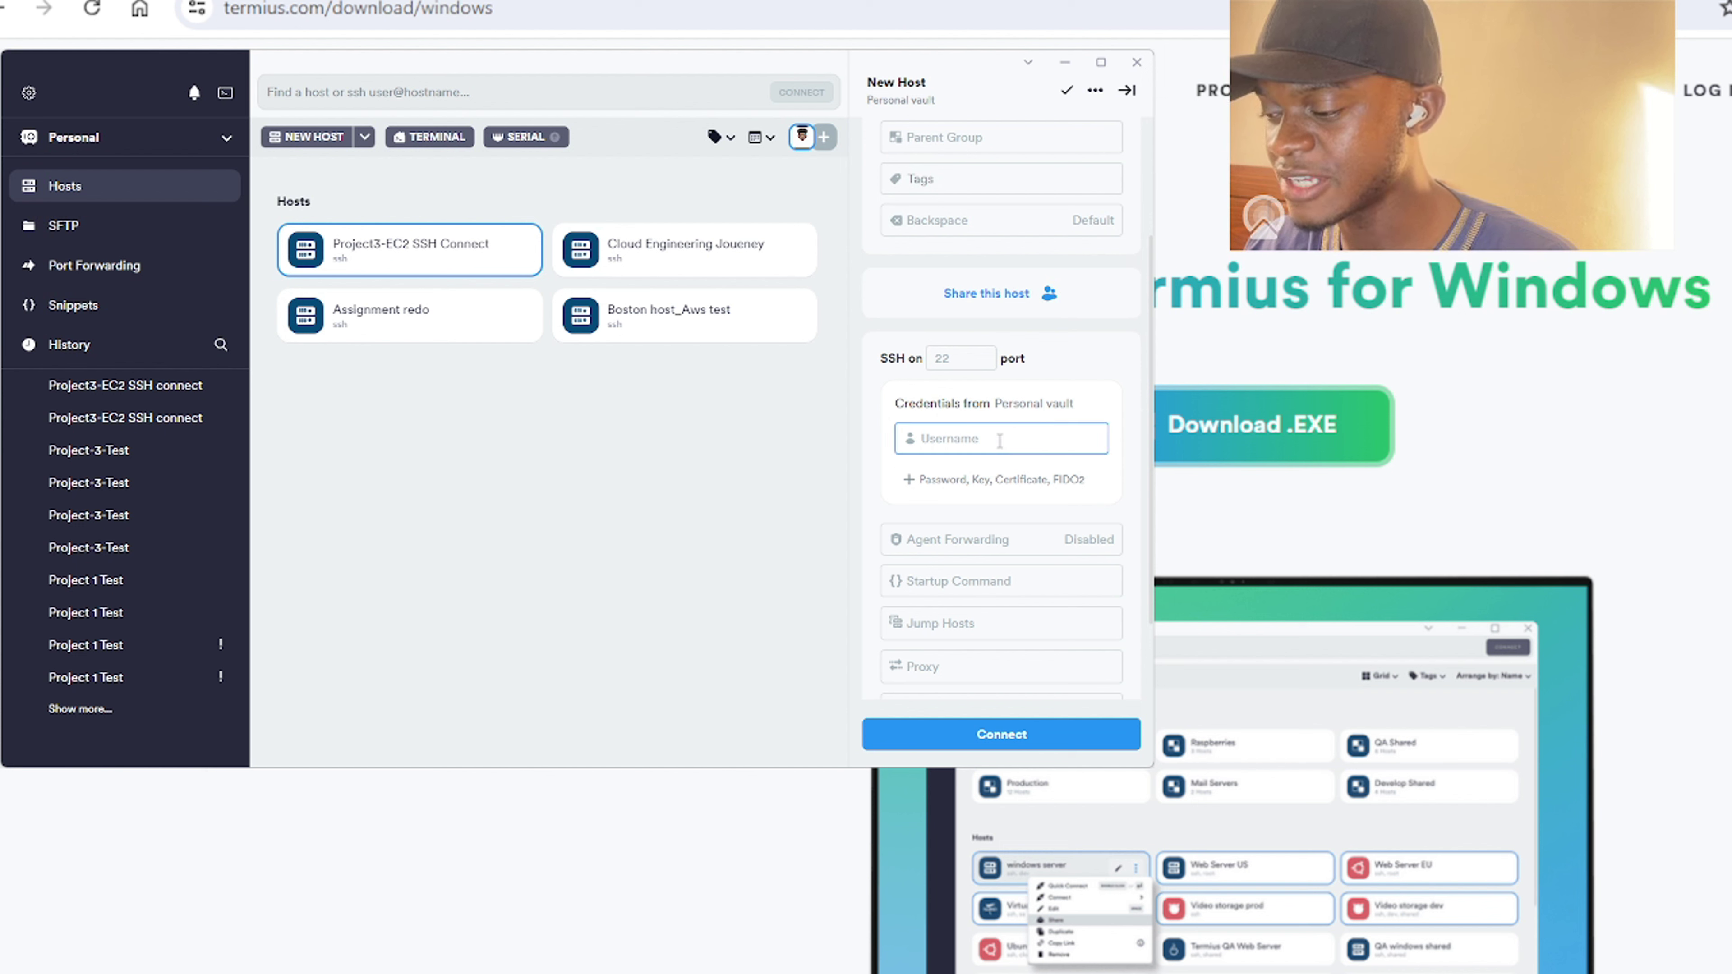
pyautogui.write('ec2')
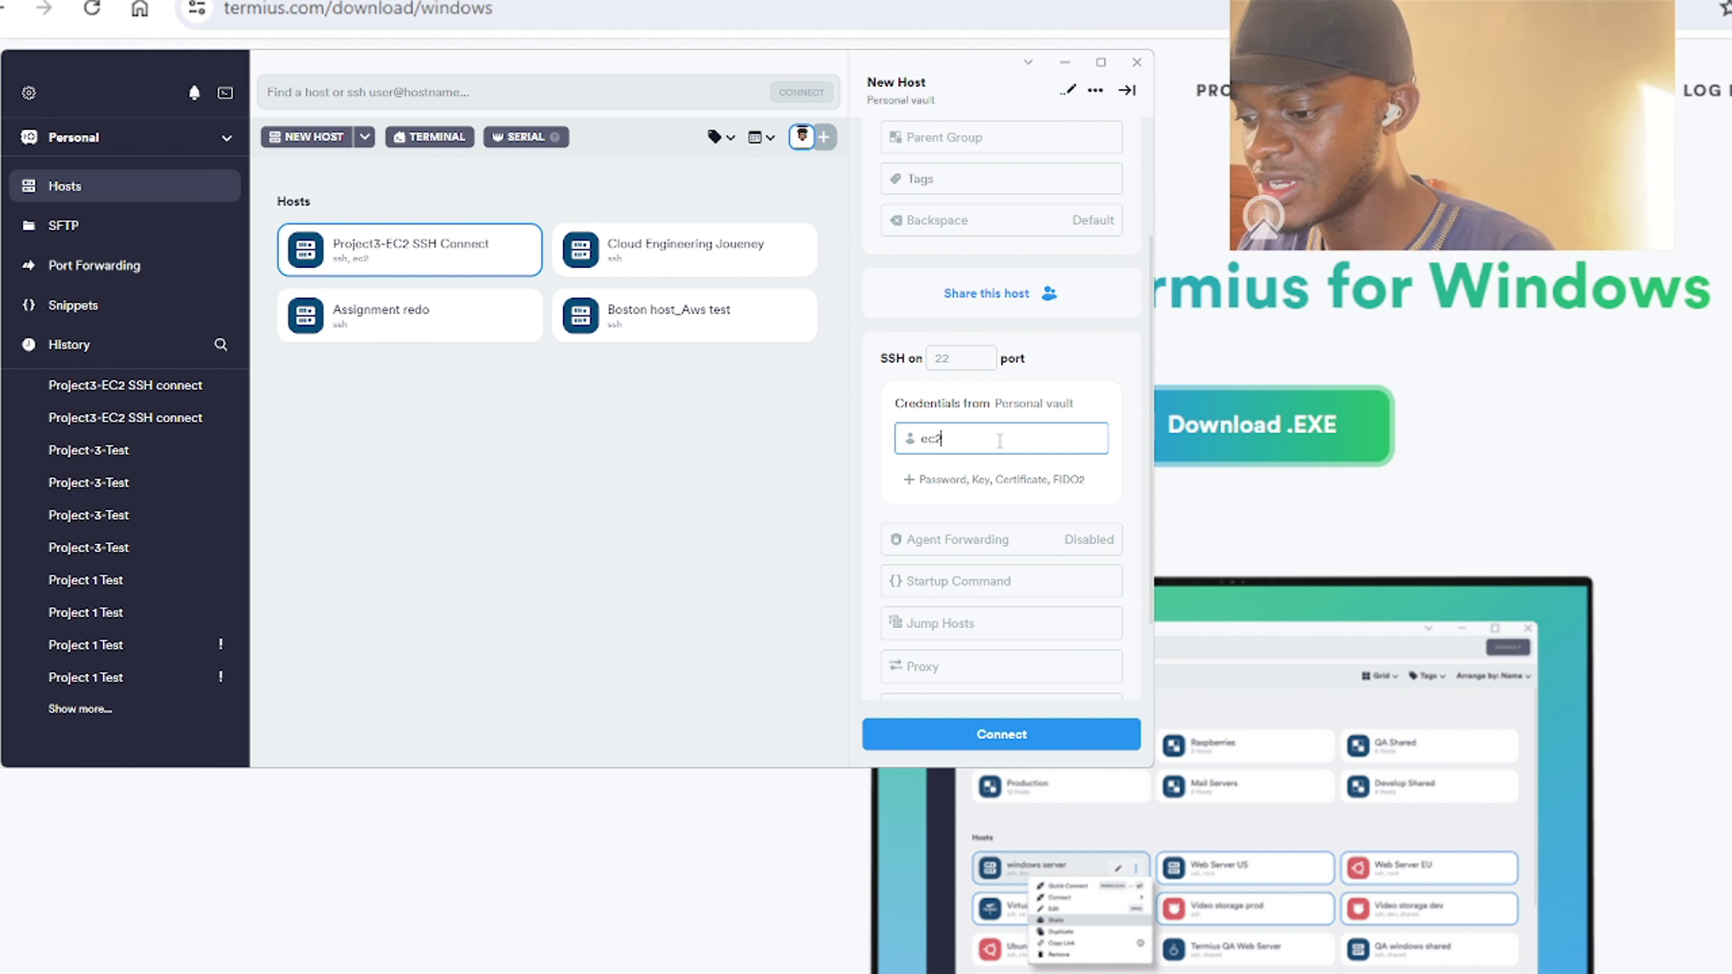
pyautogui.write('-use')
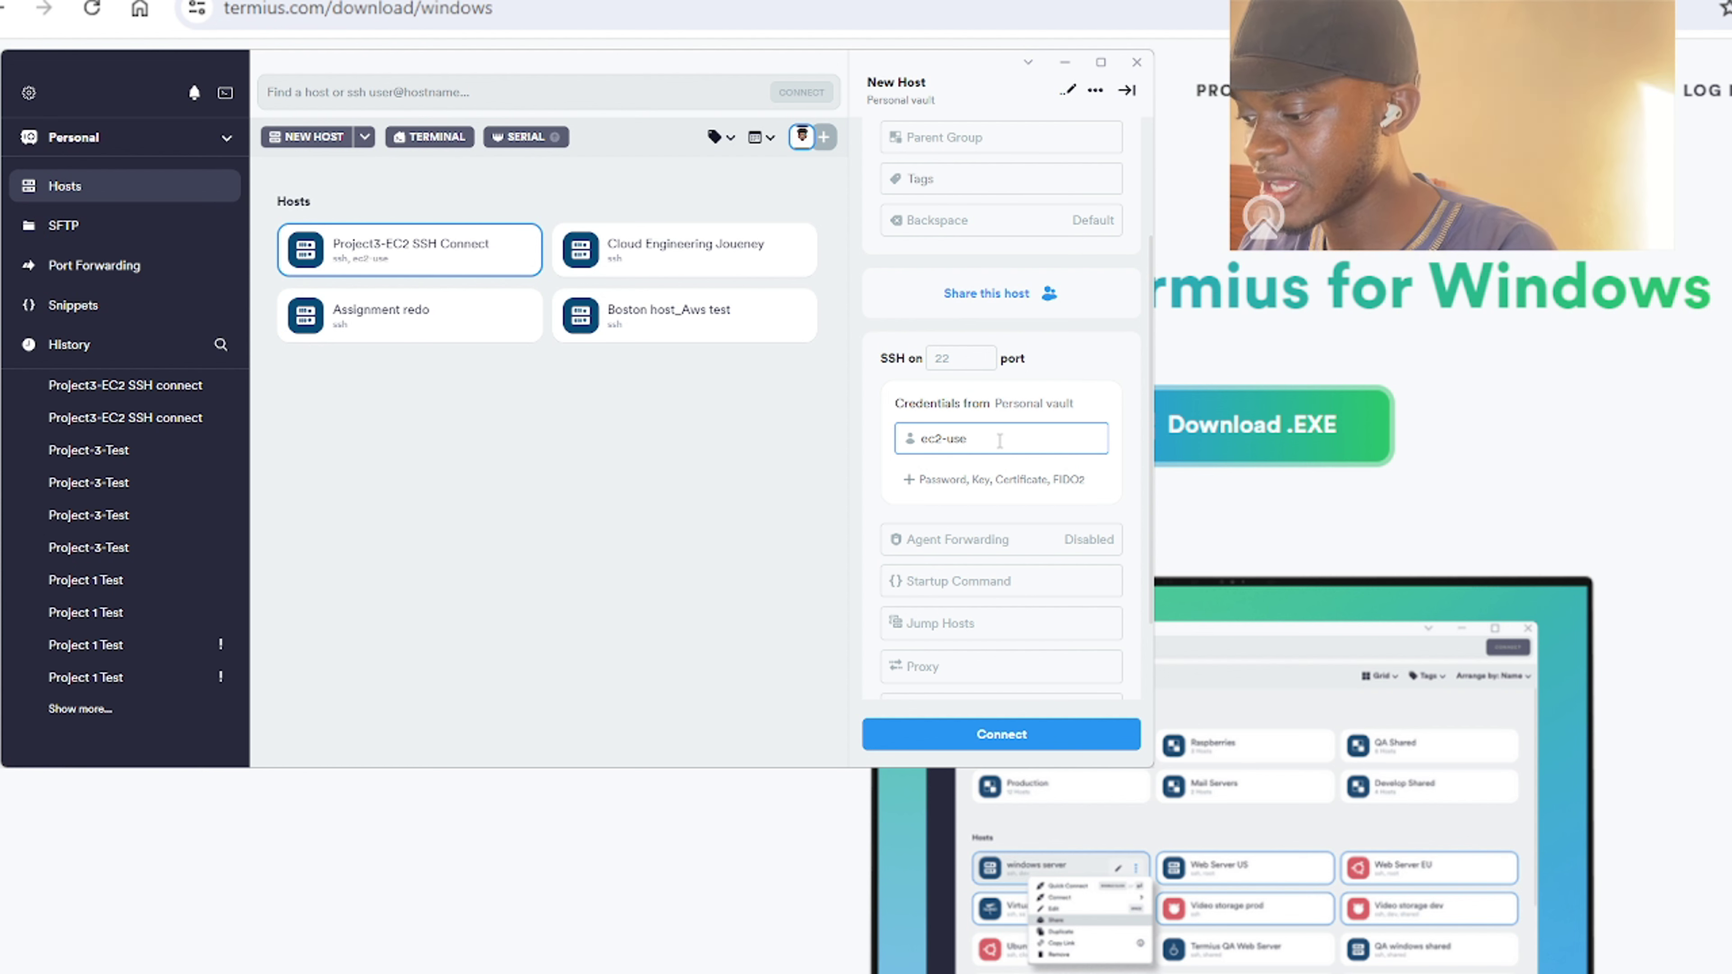
pyautogui.write('r')
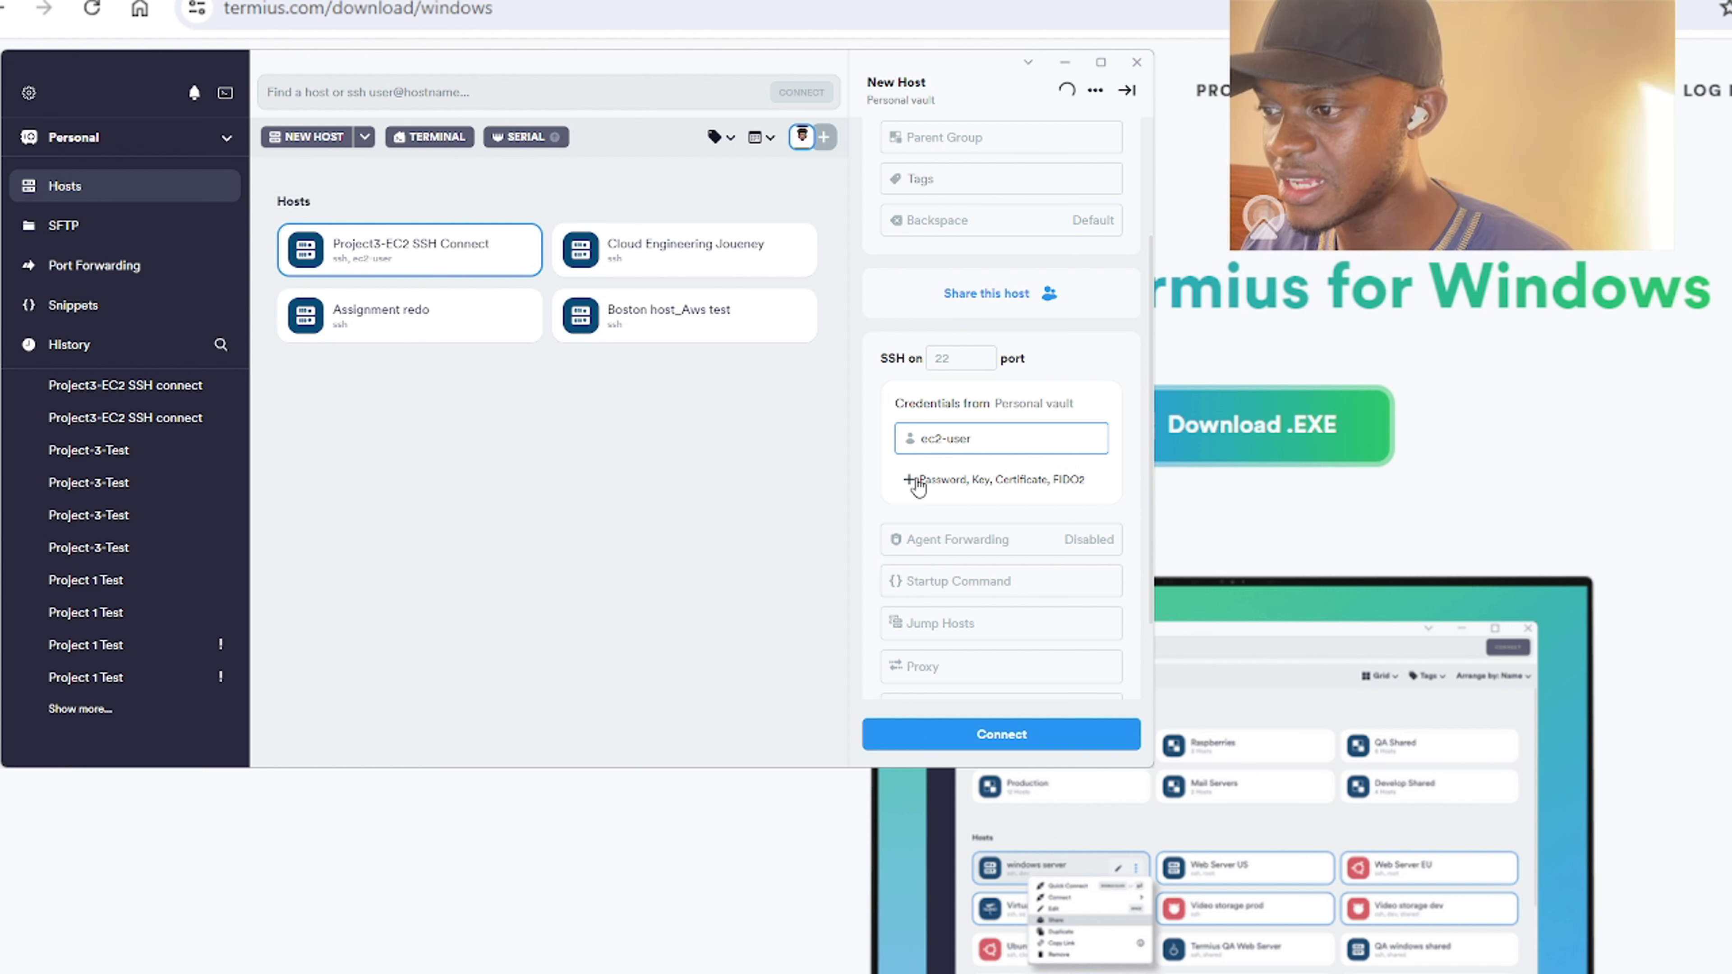
# Add key authentication to the host's SSH credentials using the stored key thirdproject.pem.
pyautogui.click(916, 481)
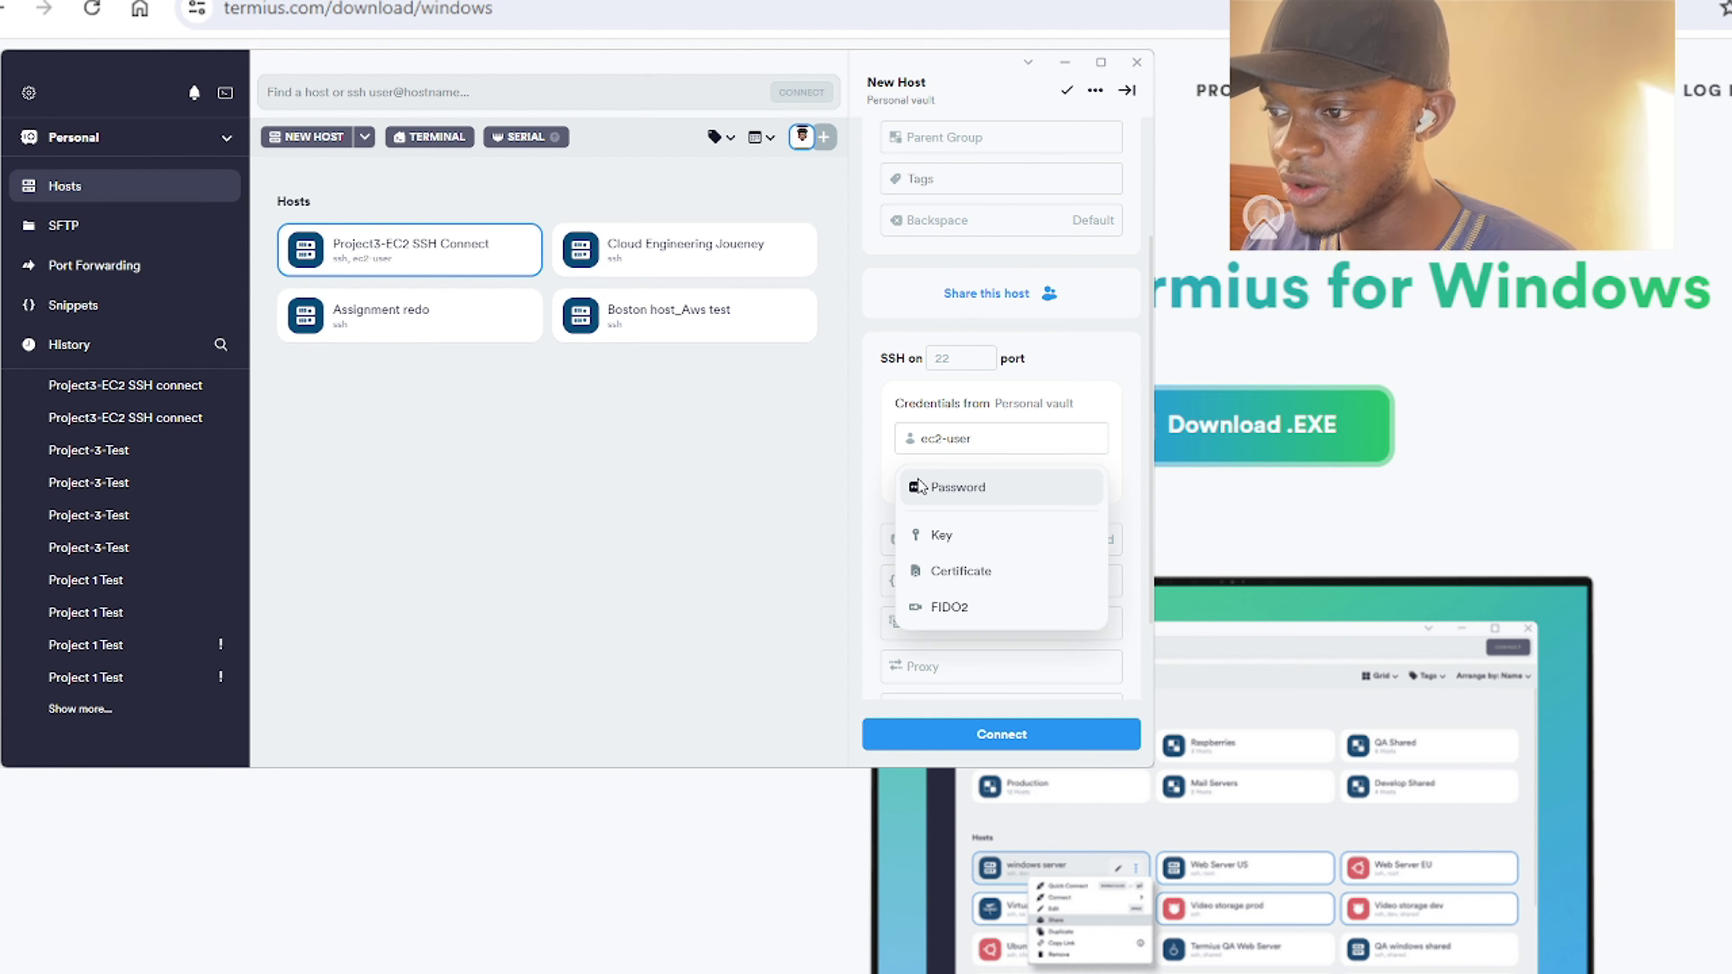
pyautogui.click(948, 536)
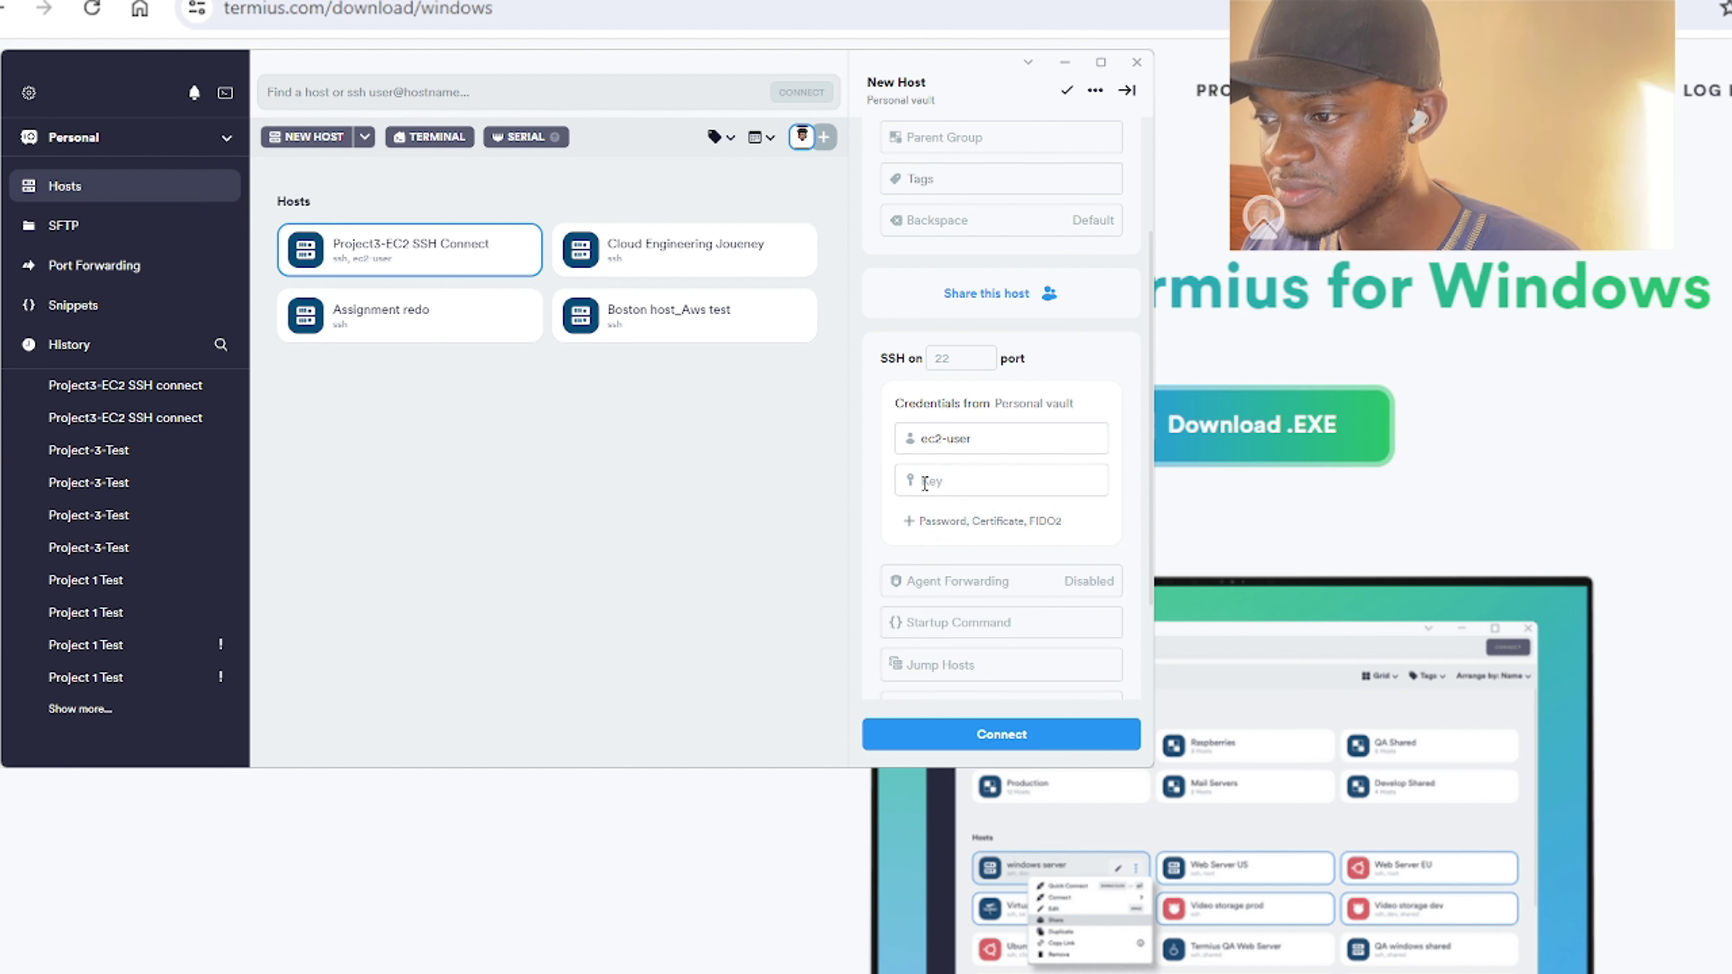
pyautogui.click(943, 481)
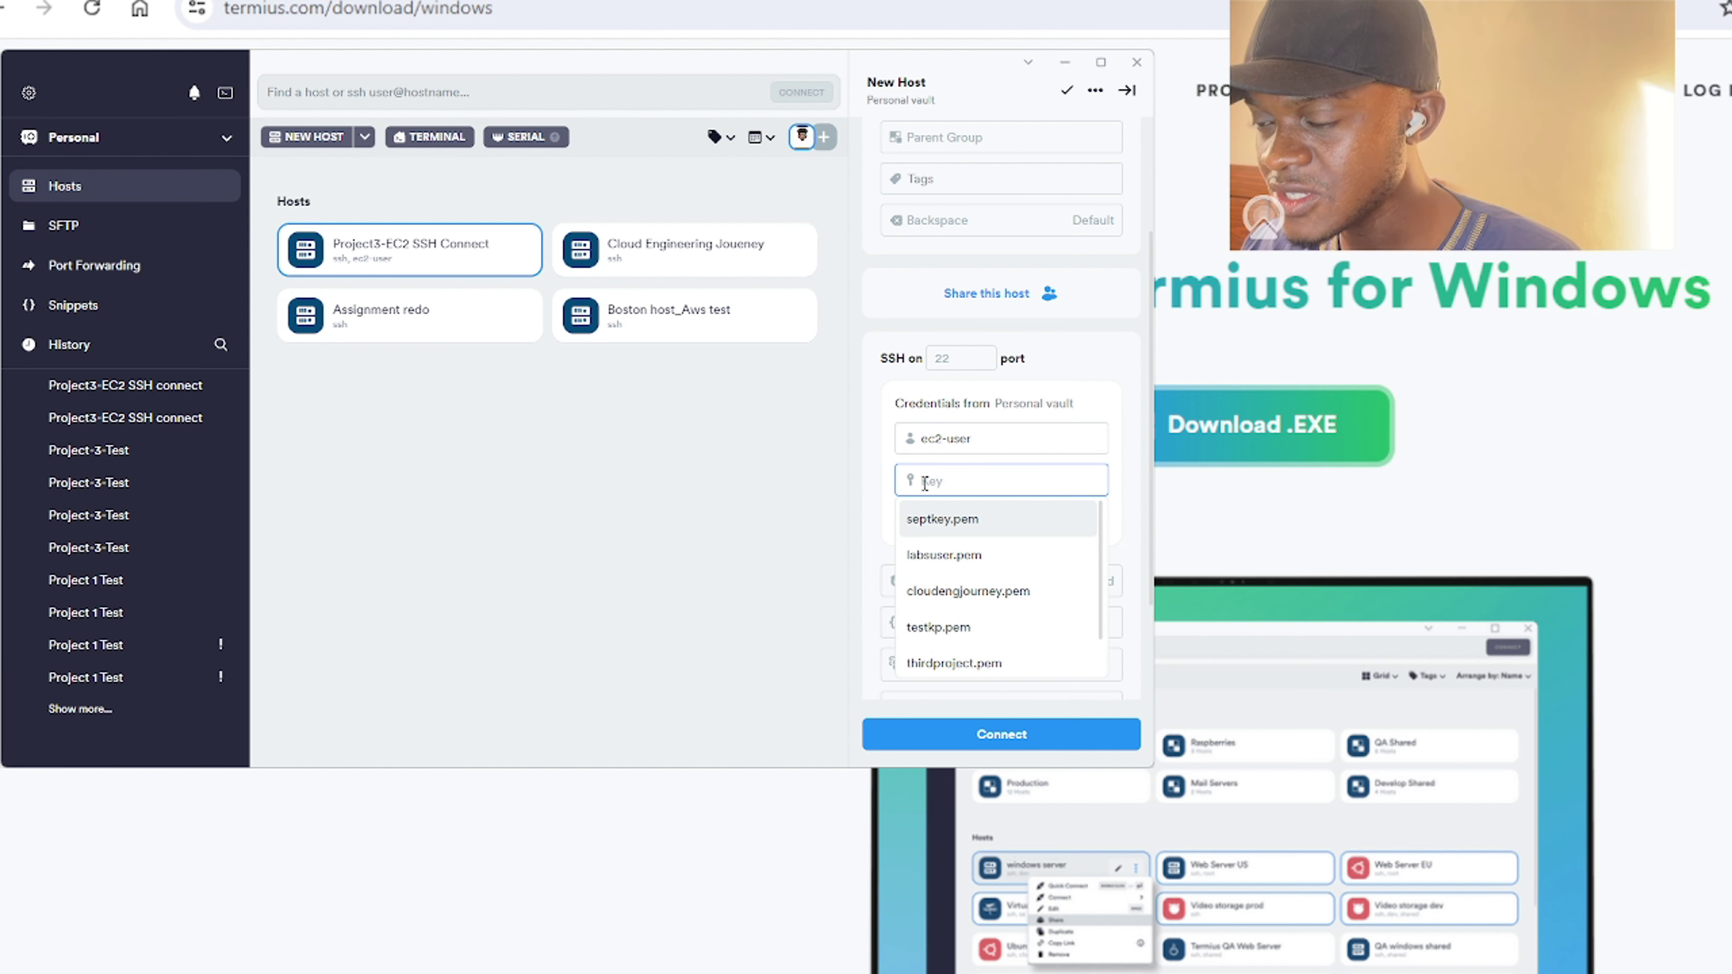
pyautogui.click(968, 665)
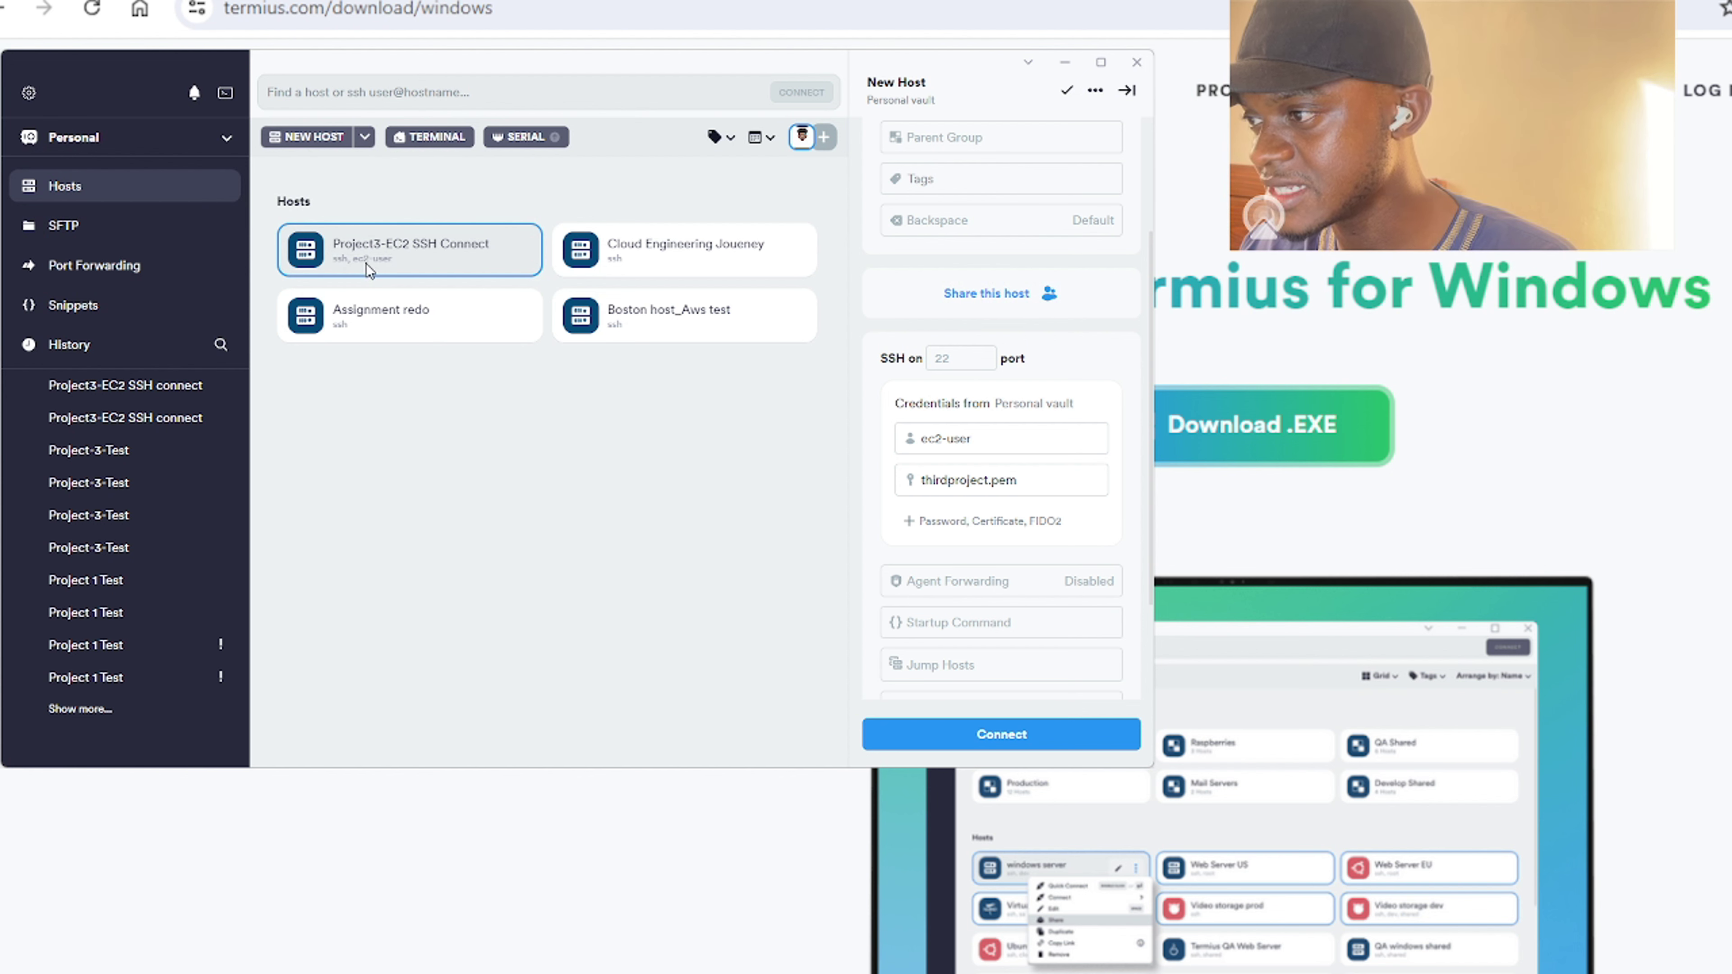
# Connect to the Project3-EC2 SSH Connect host and list the files in its home directory with ls.
pyautogui.scroll(-4, 1020, 477)
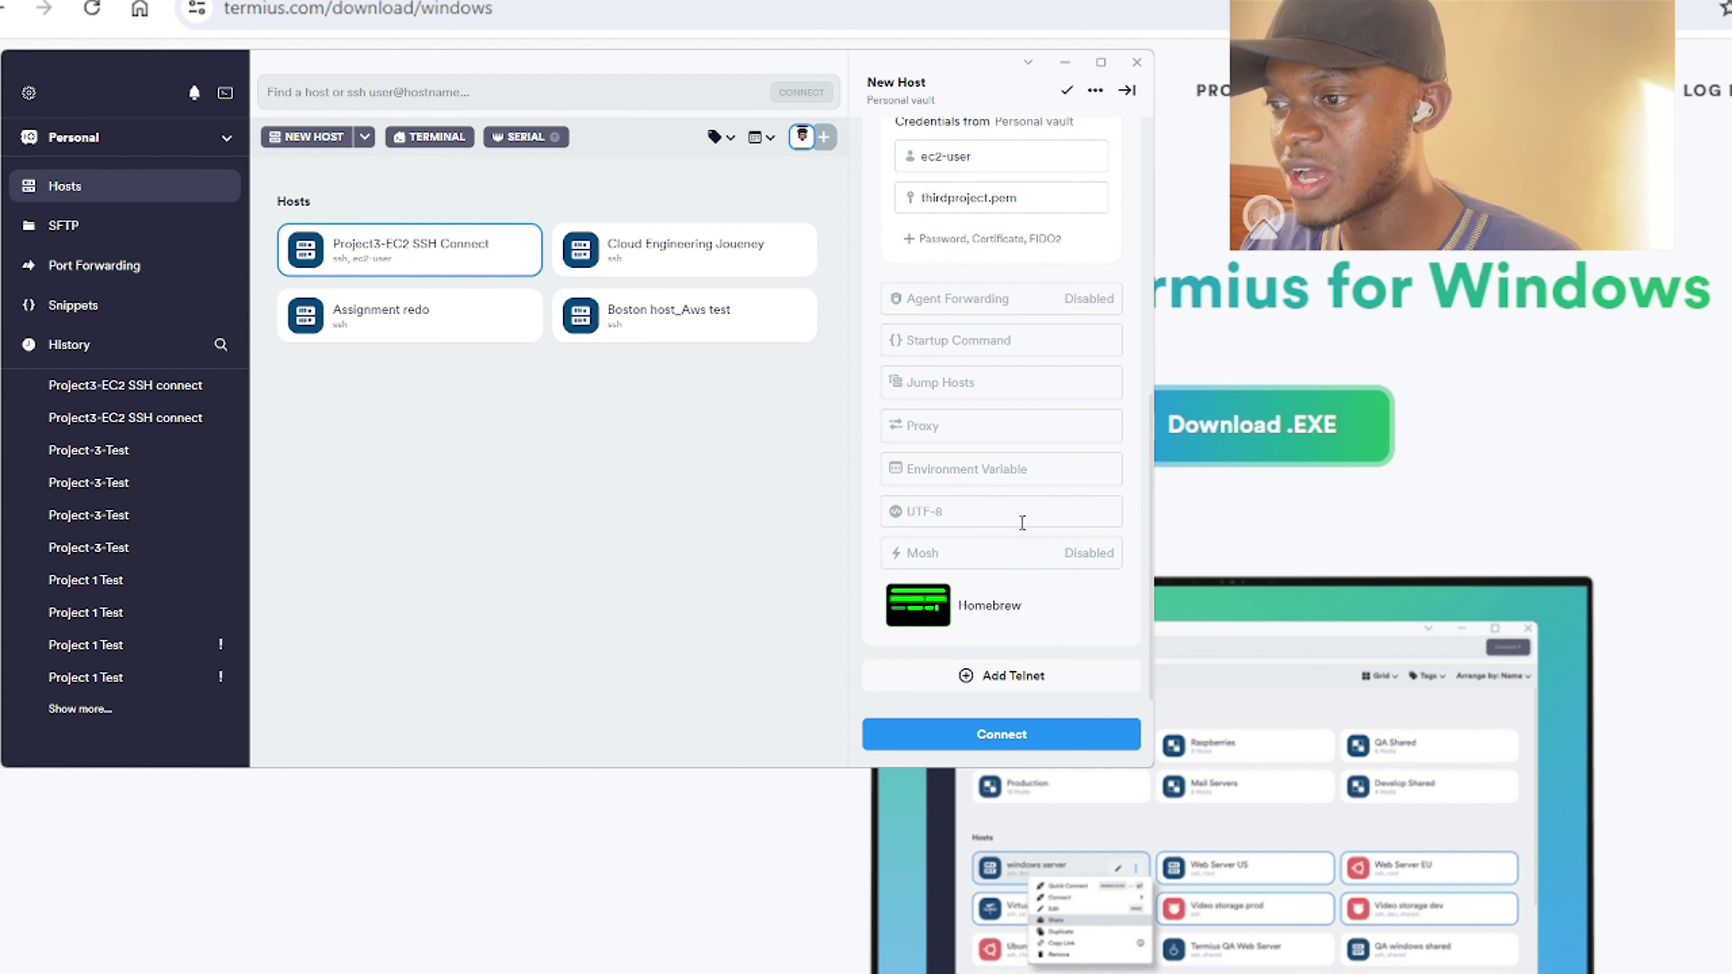
pyautogui.click(996, 737)
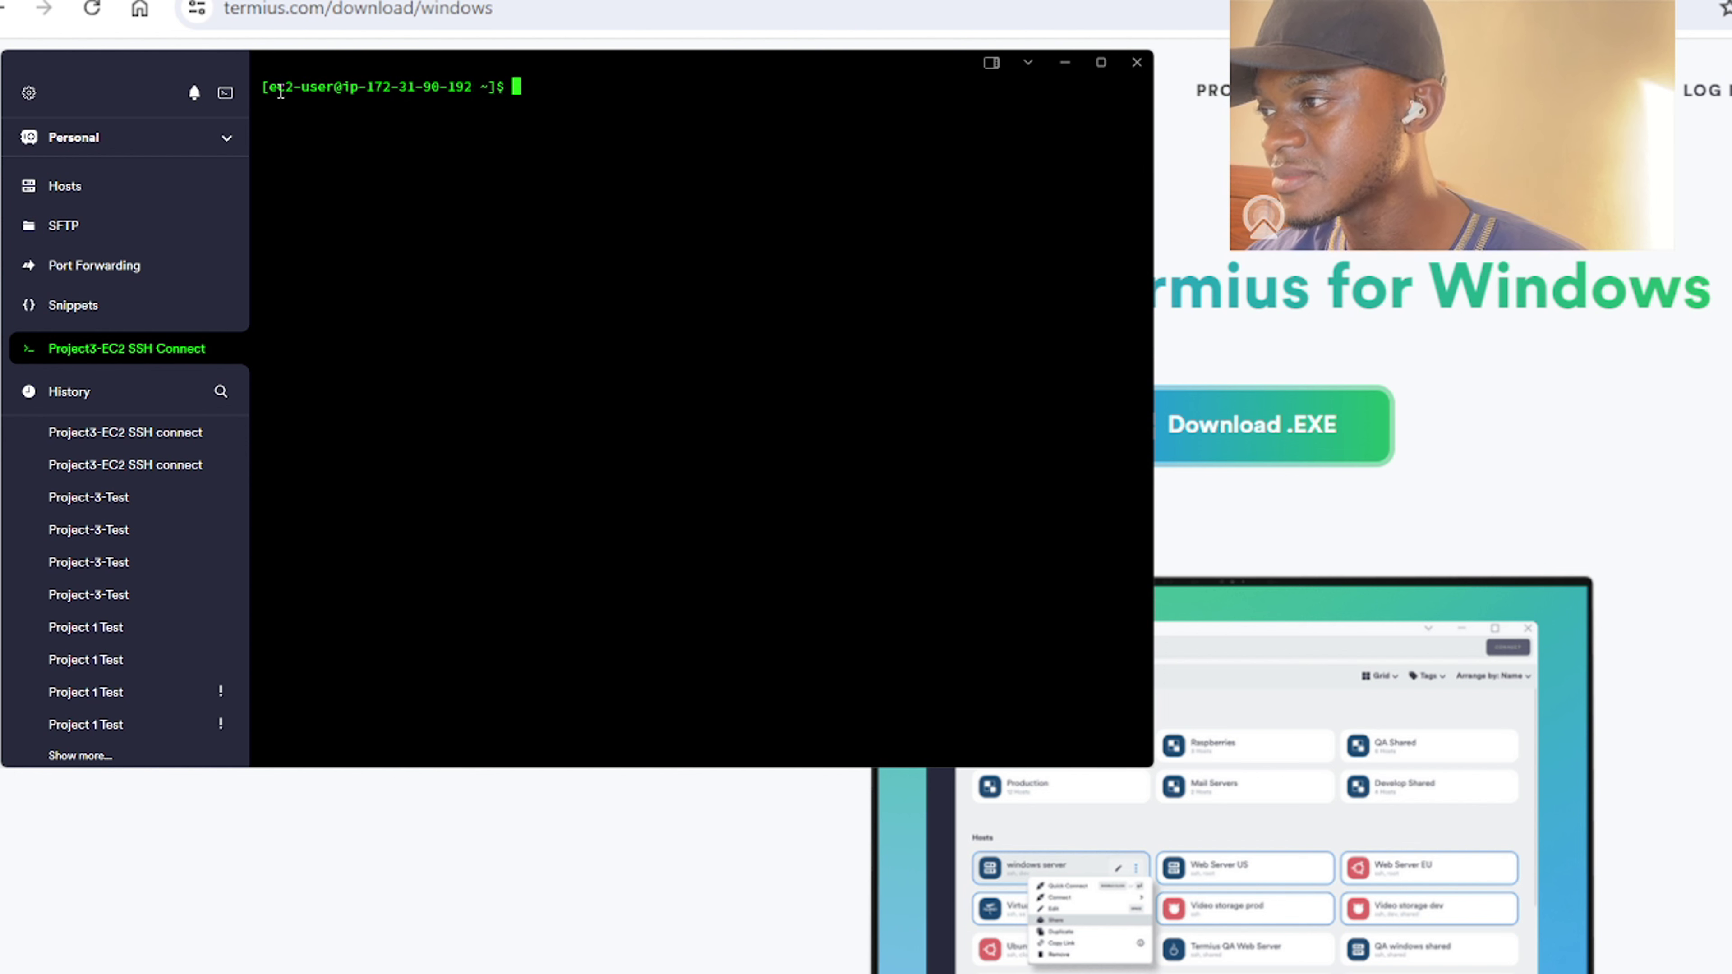
pyautogui.moveTo(334, 91); pyautogui.dragTo(275, 89)
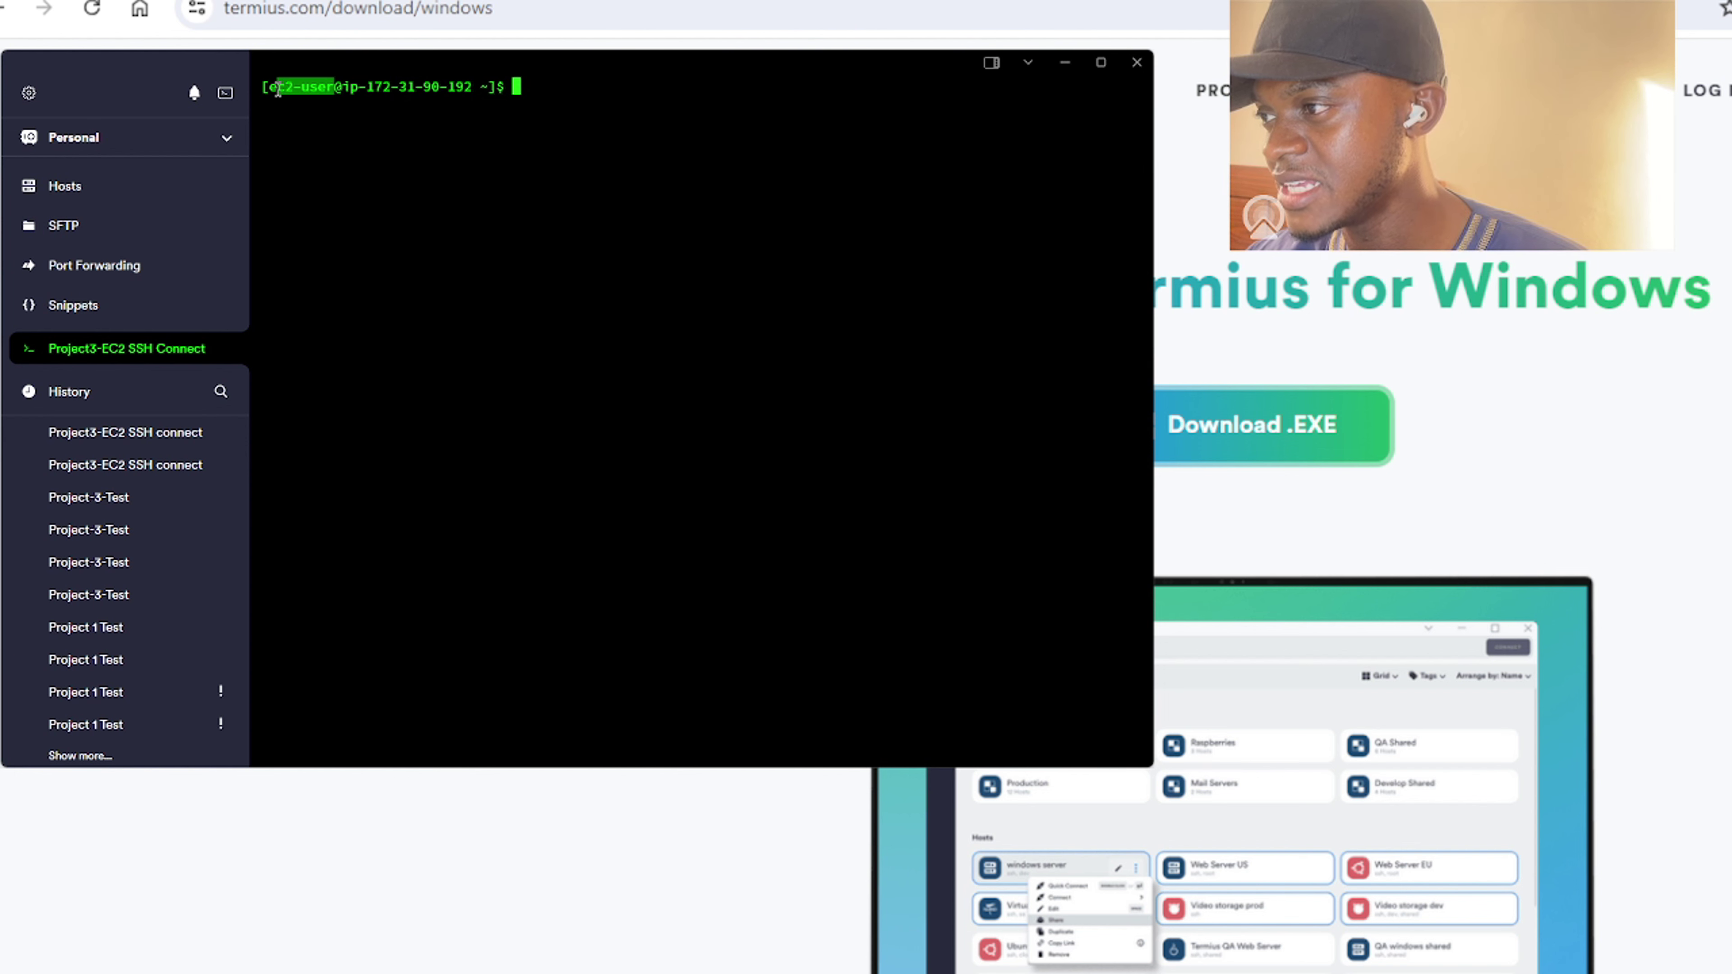
pyautogui.click(562, 112)
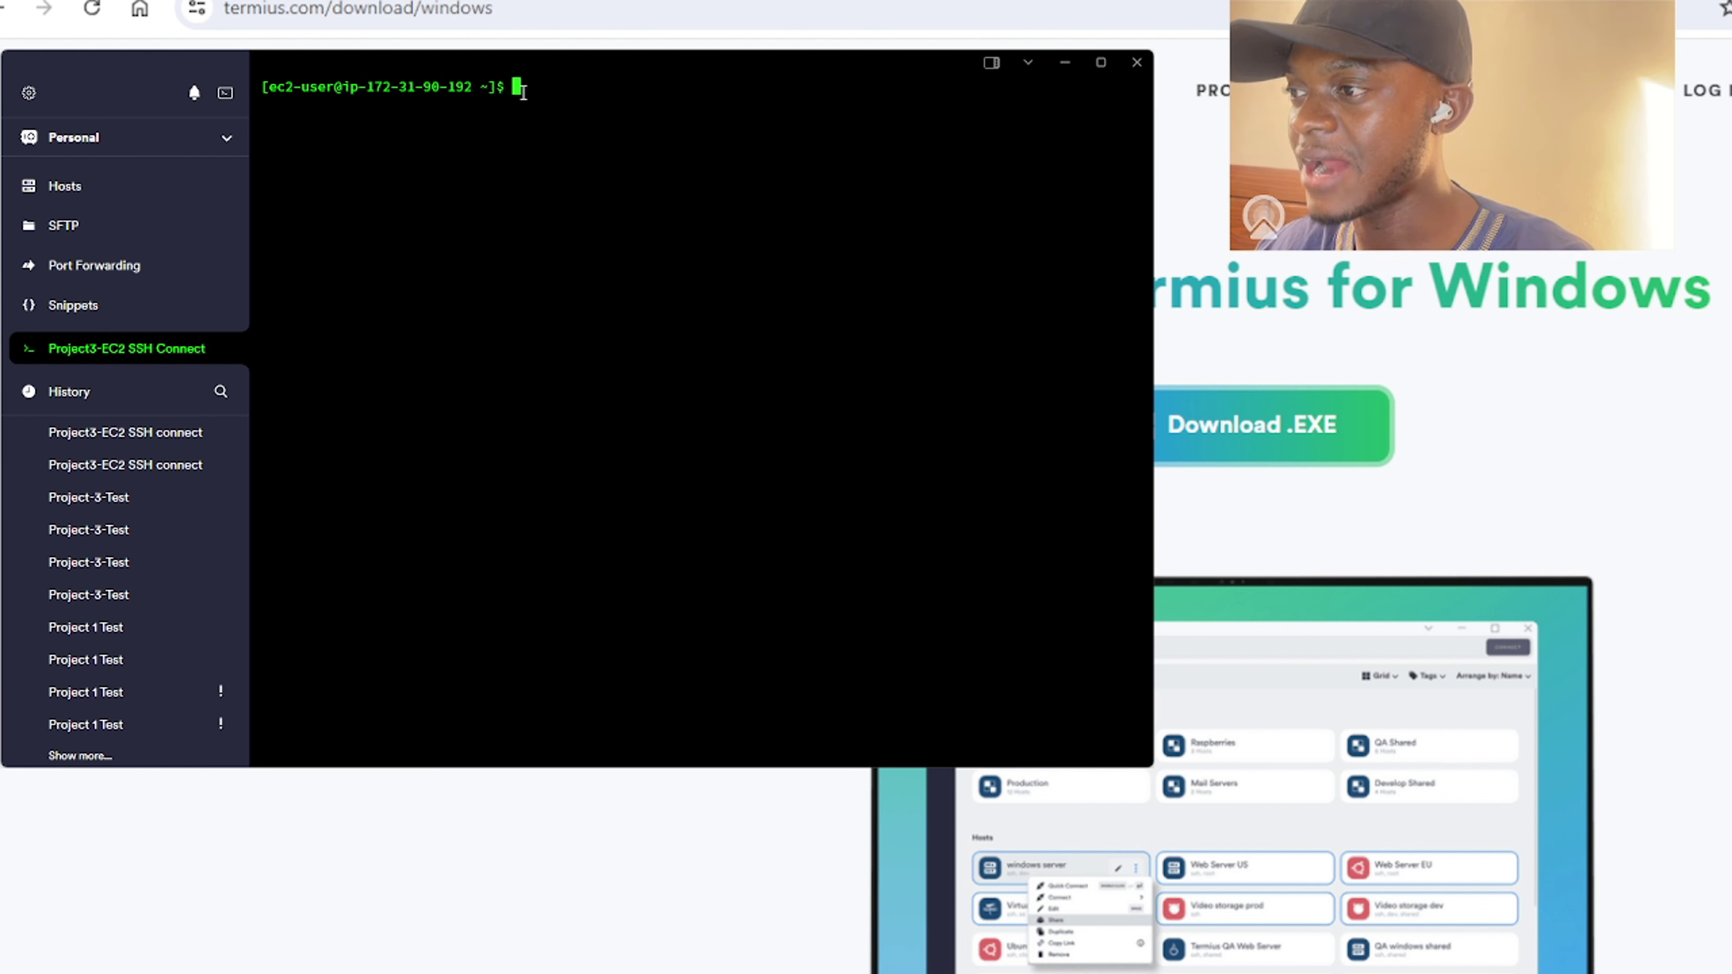
pyautogui.write('ls')
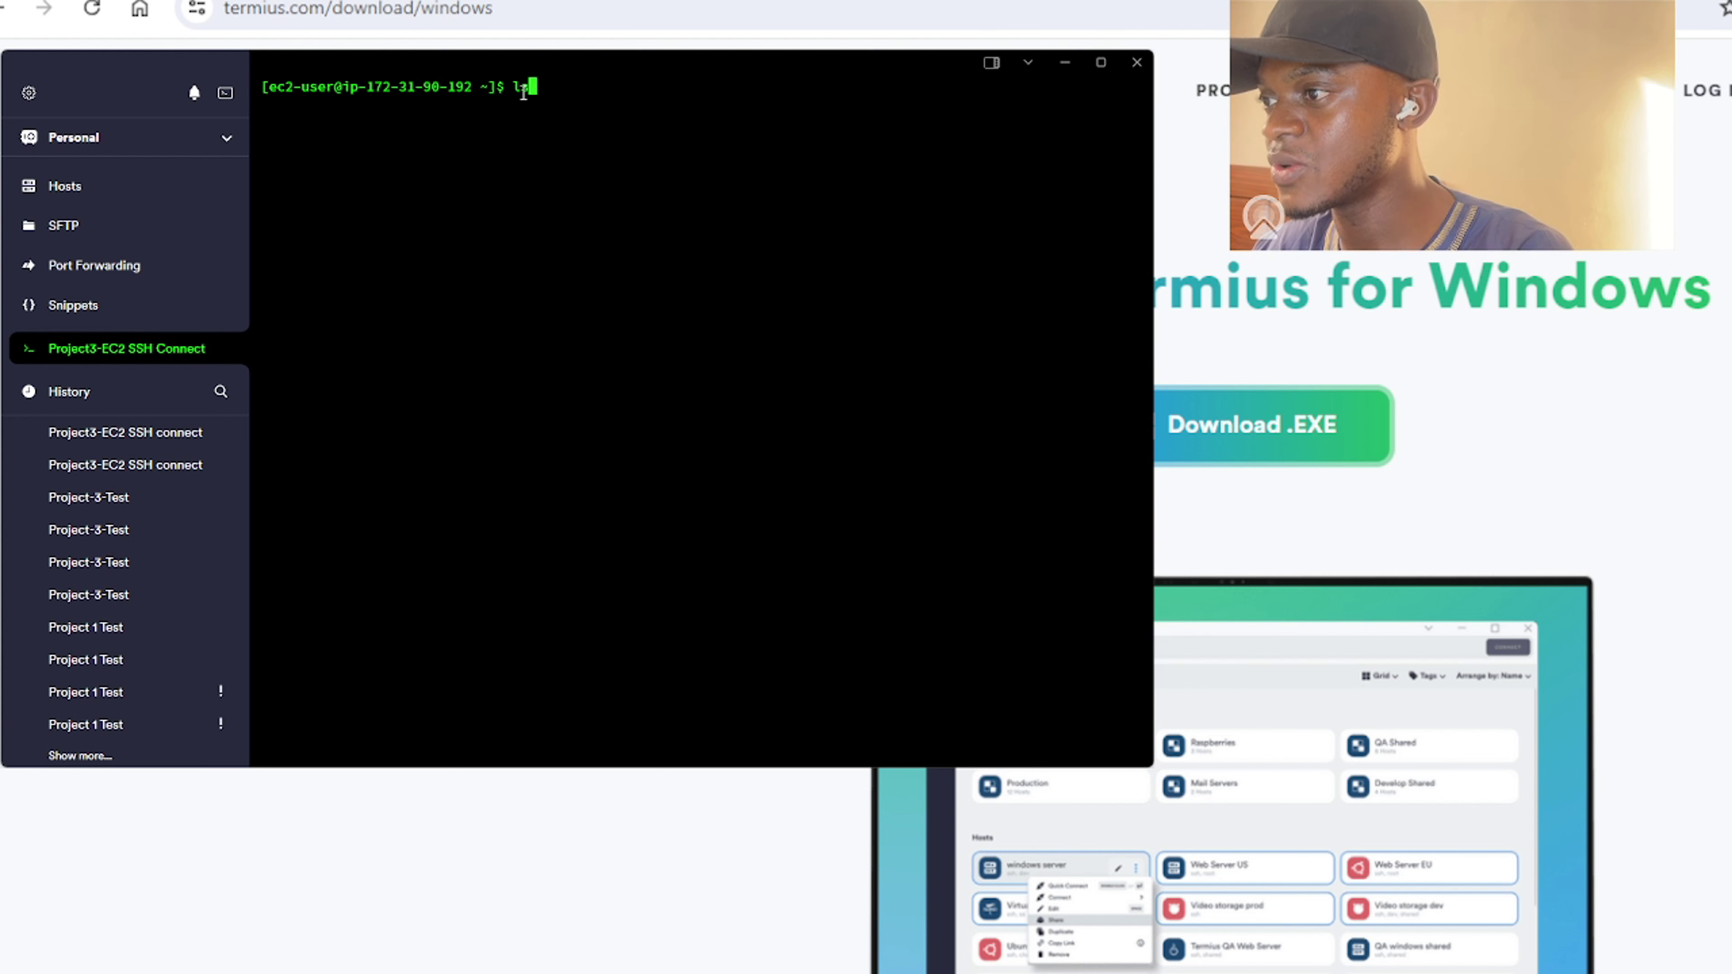
pyautogui.press('Return')
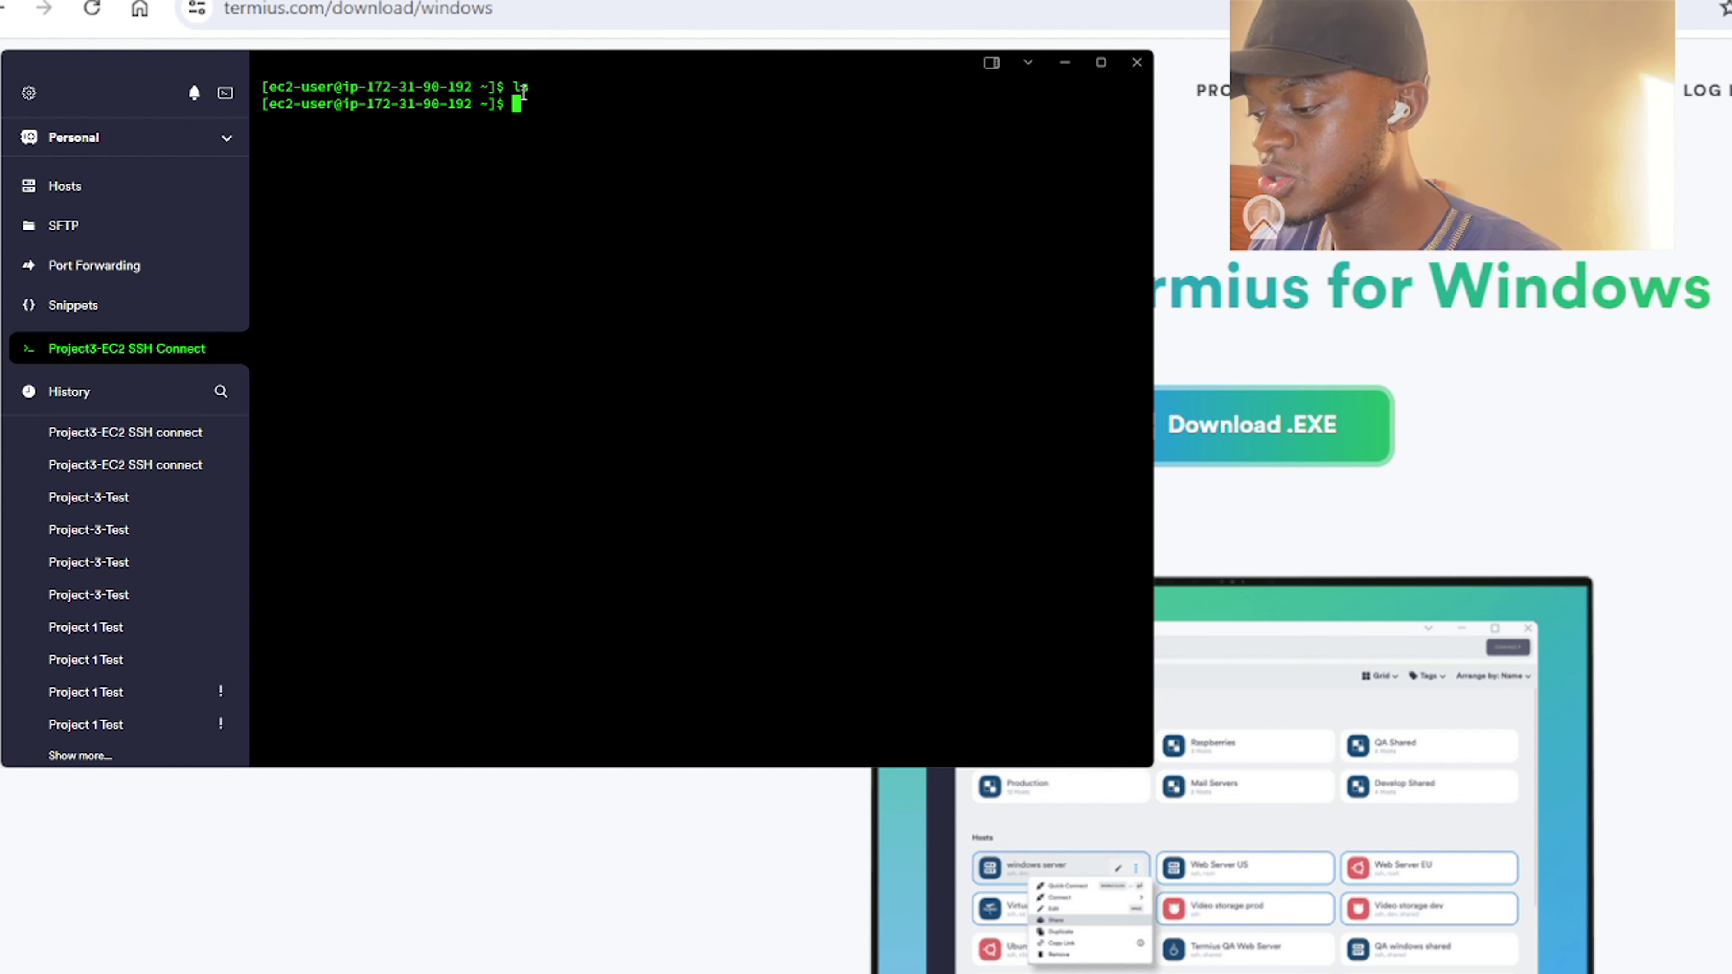
# Create an empty file named project3.pdf with touch in the home directory and list the directory's files with ls.
pyautogui.write('tcouvh')
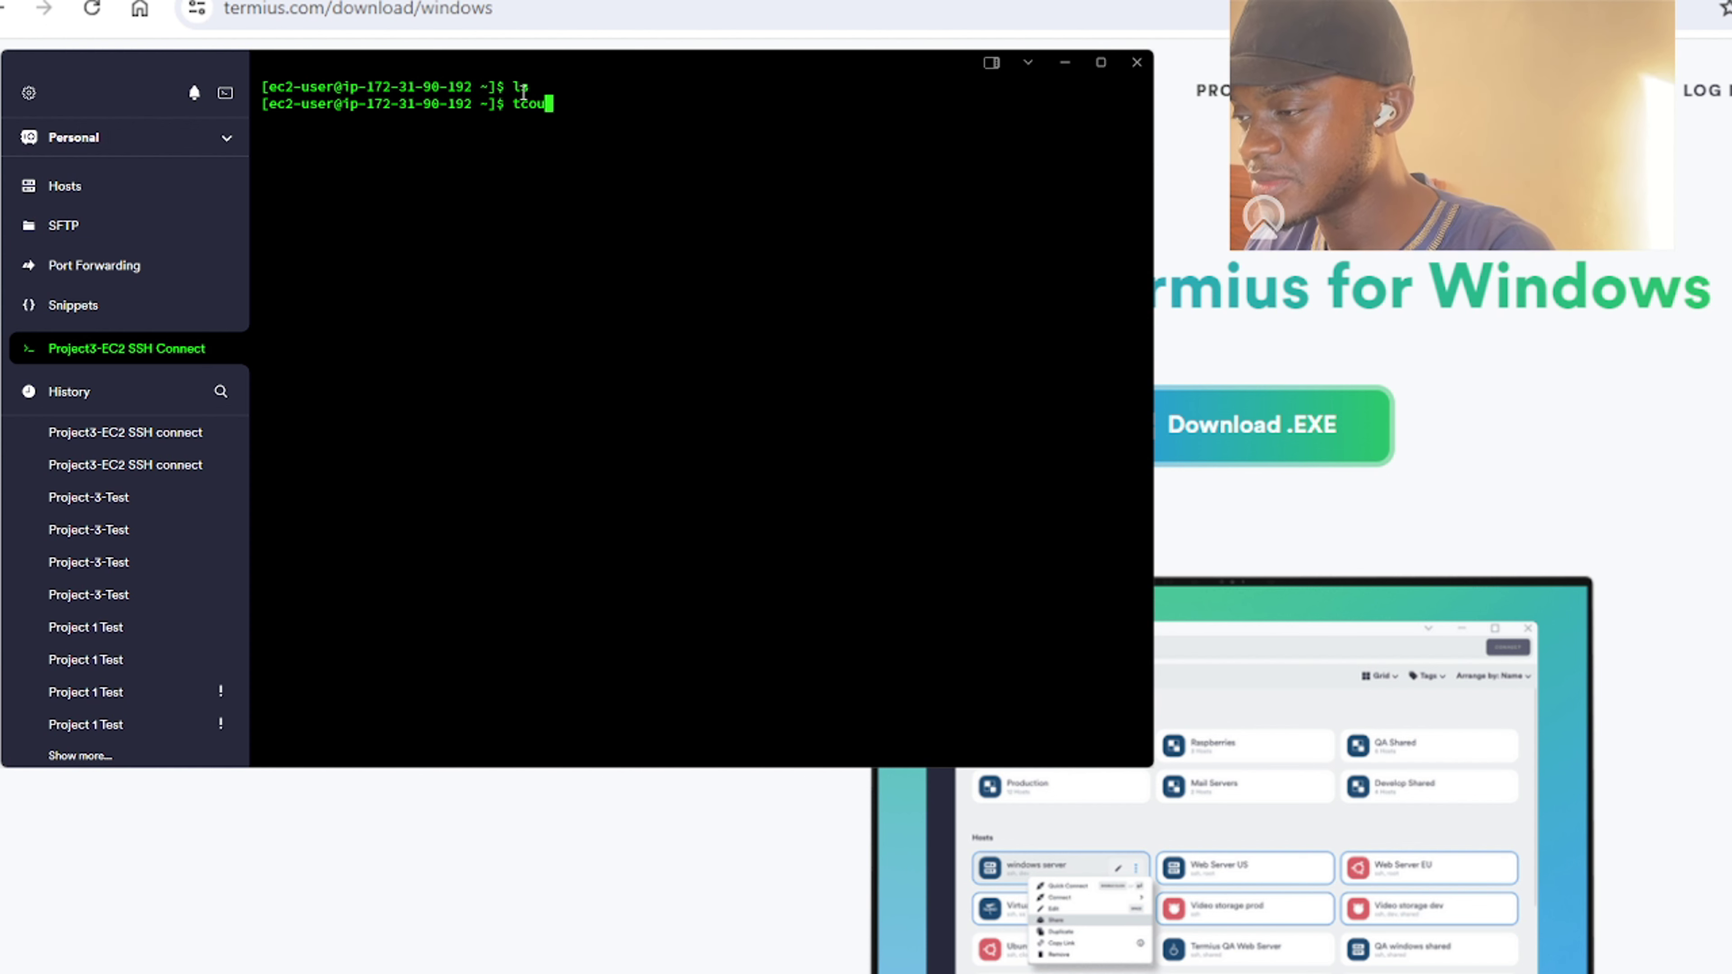
pyautogui.press('BackSpace')
pyautogui.press('BackSpace')
pyautogui.press('BackSpace')
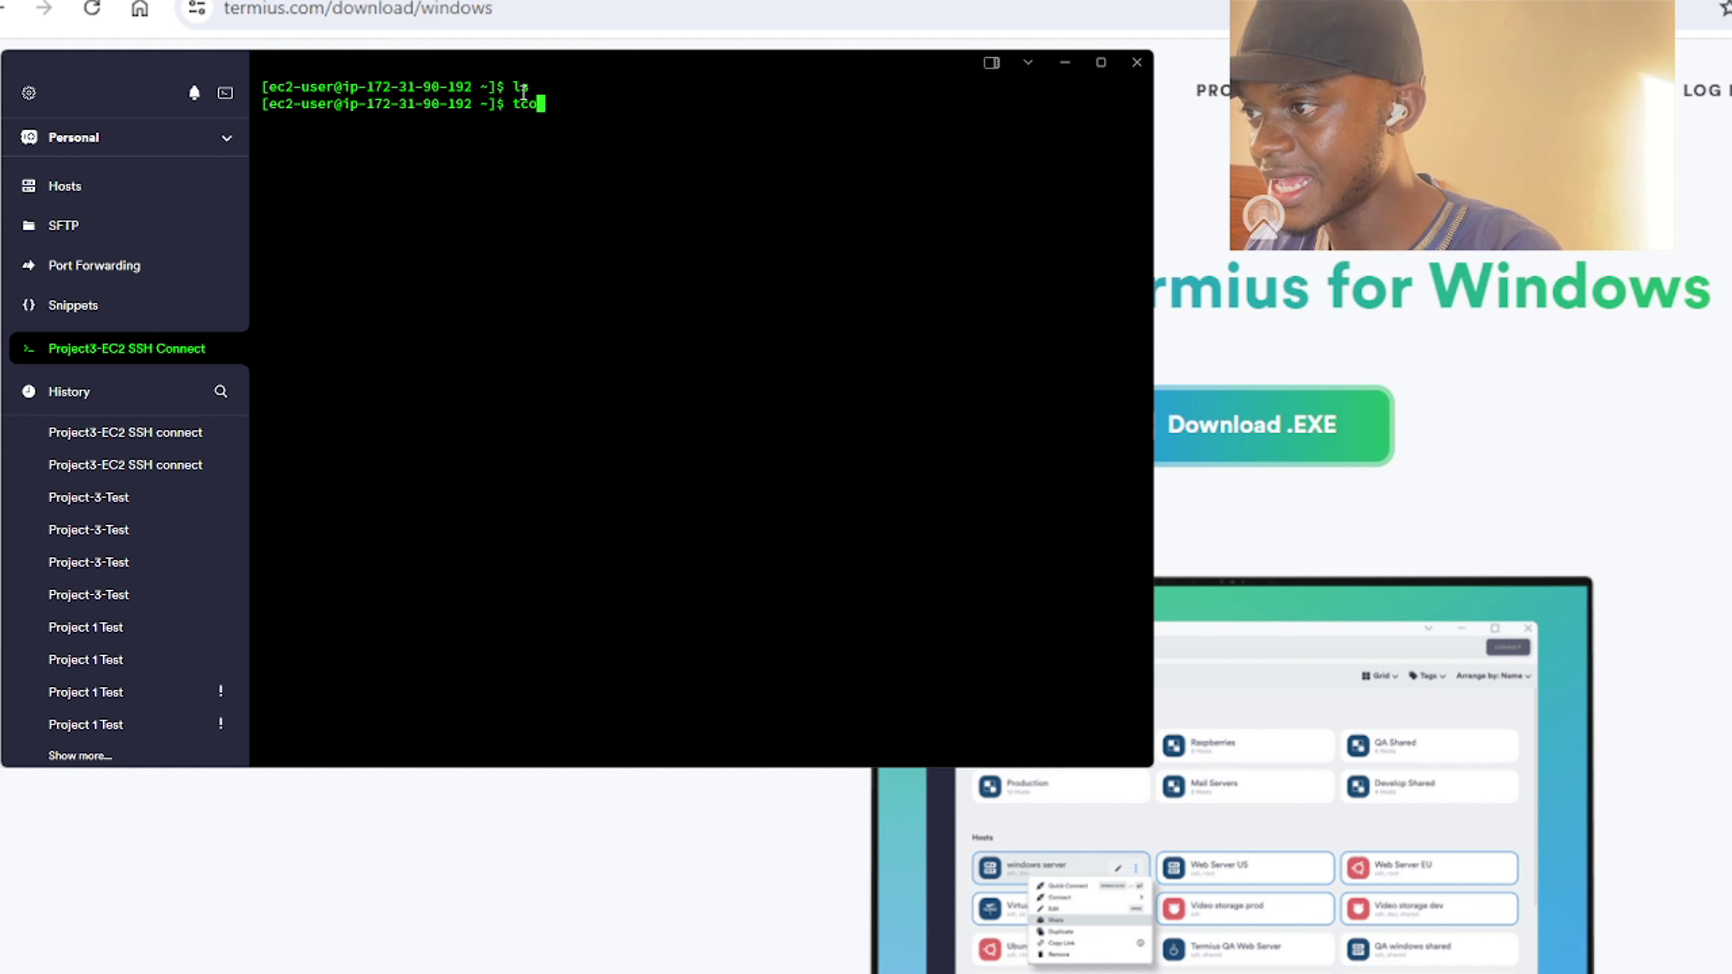
pyautogui.press('BackSpace')
pyautogui.press('BackSpace')
pyautogui.write('ou')
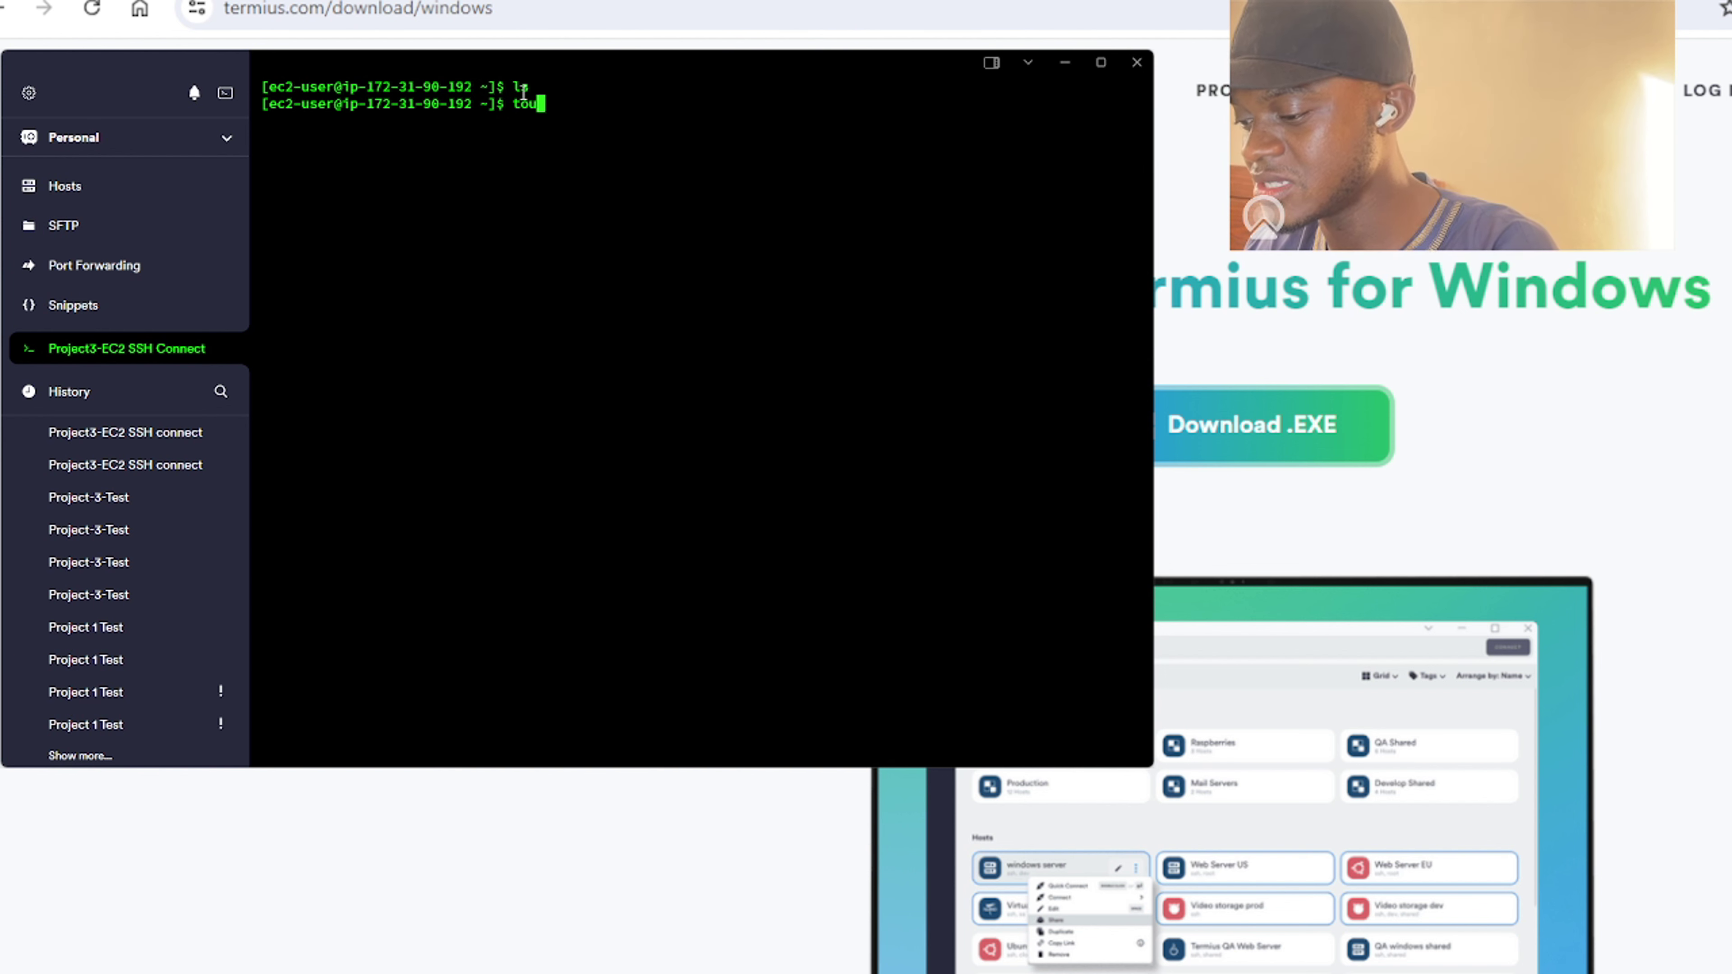
pyautogui.write('ch')
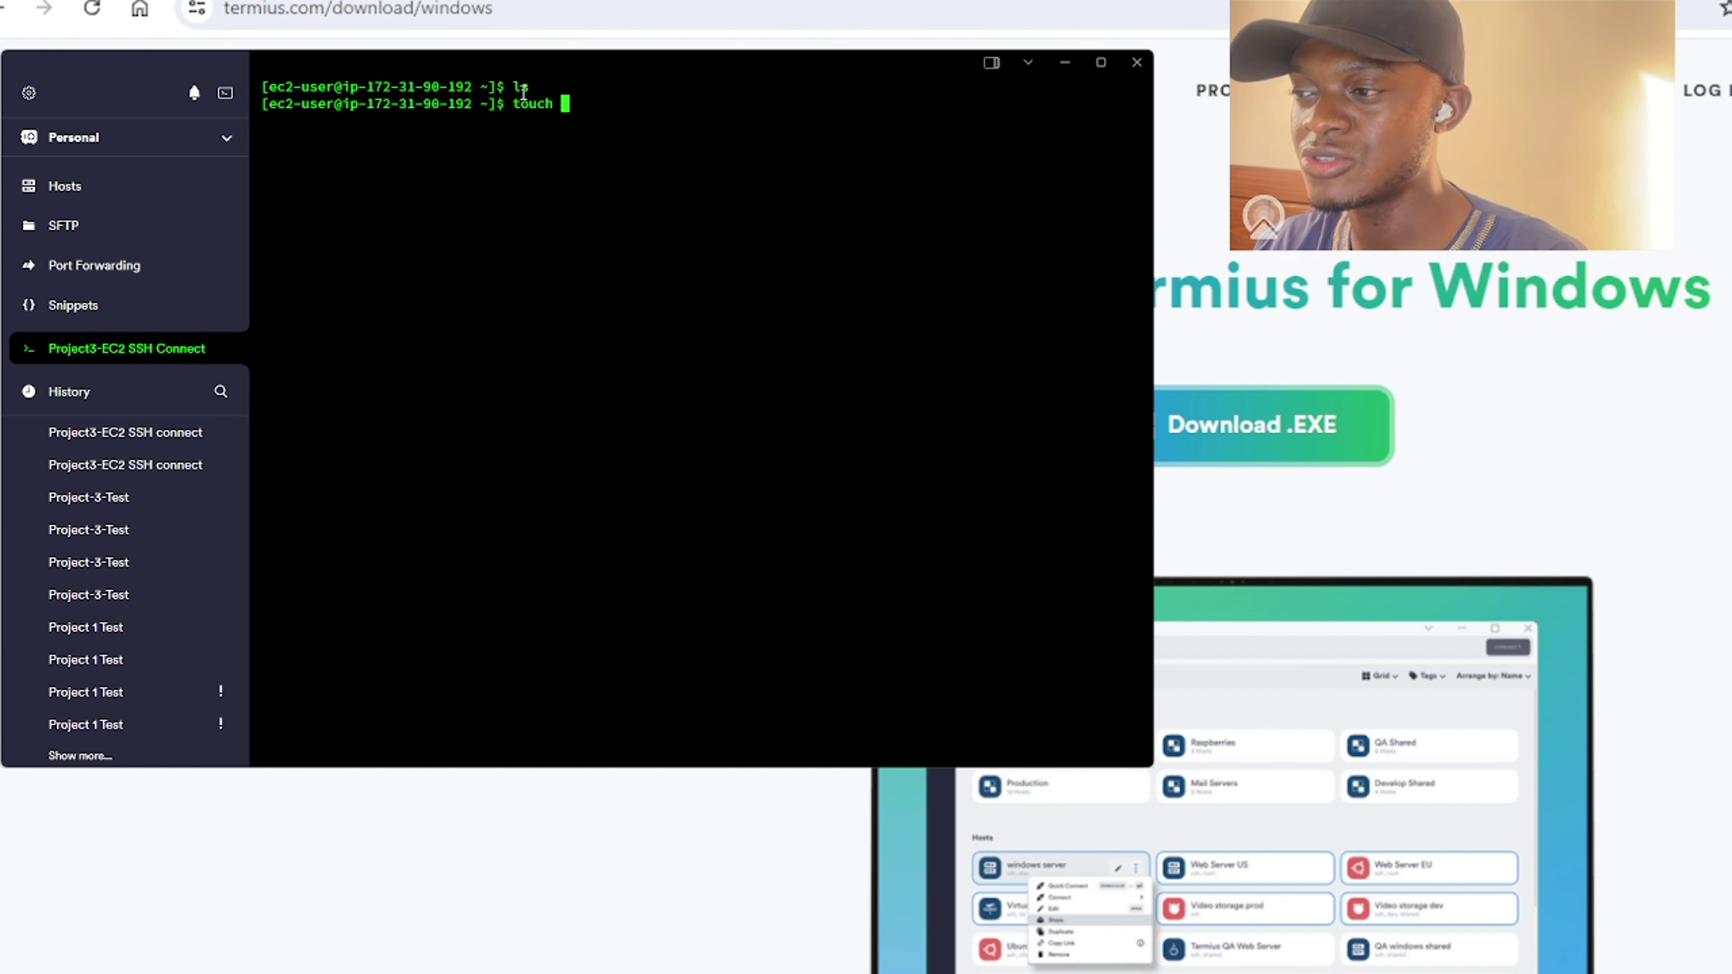
pyautogui.write('pro')
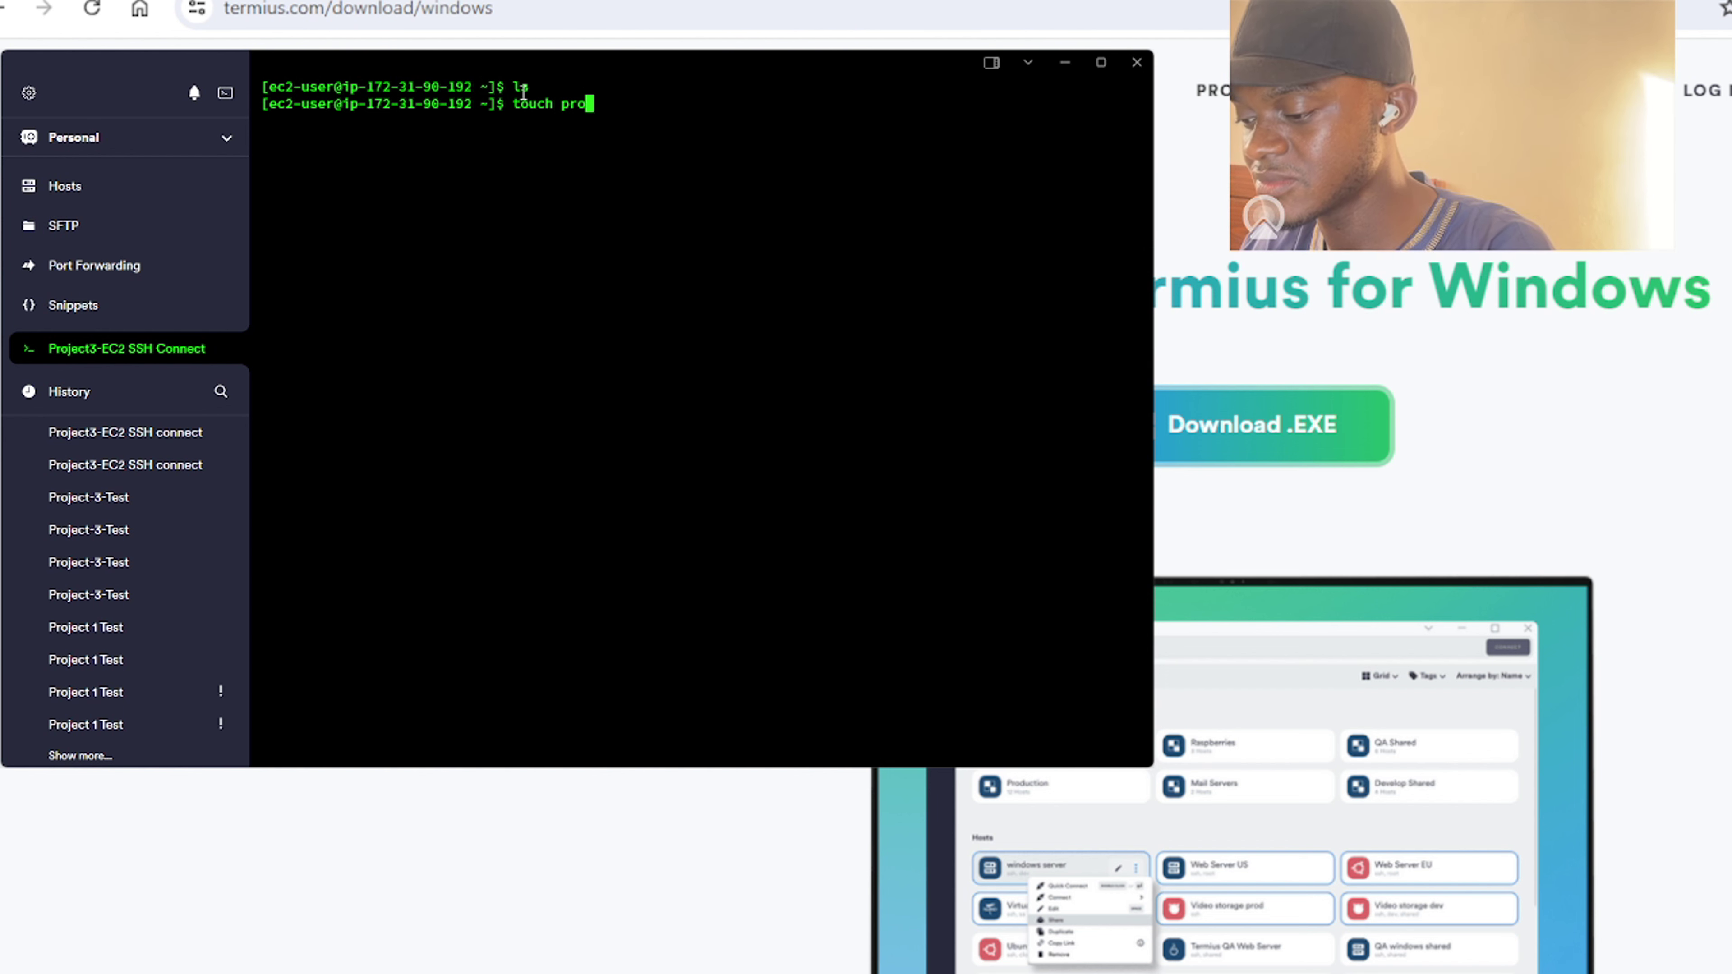
pyautogui.write('ject')
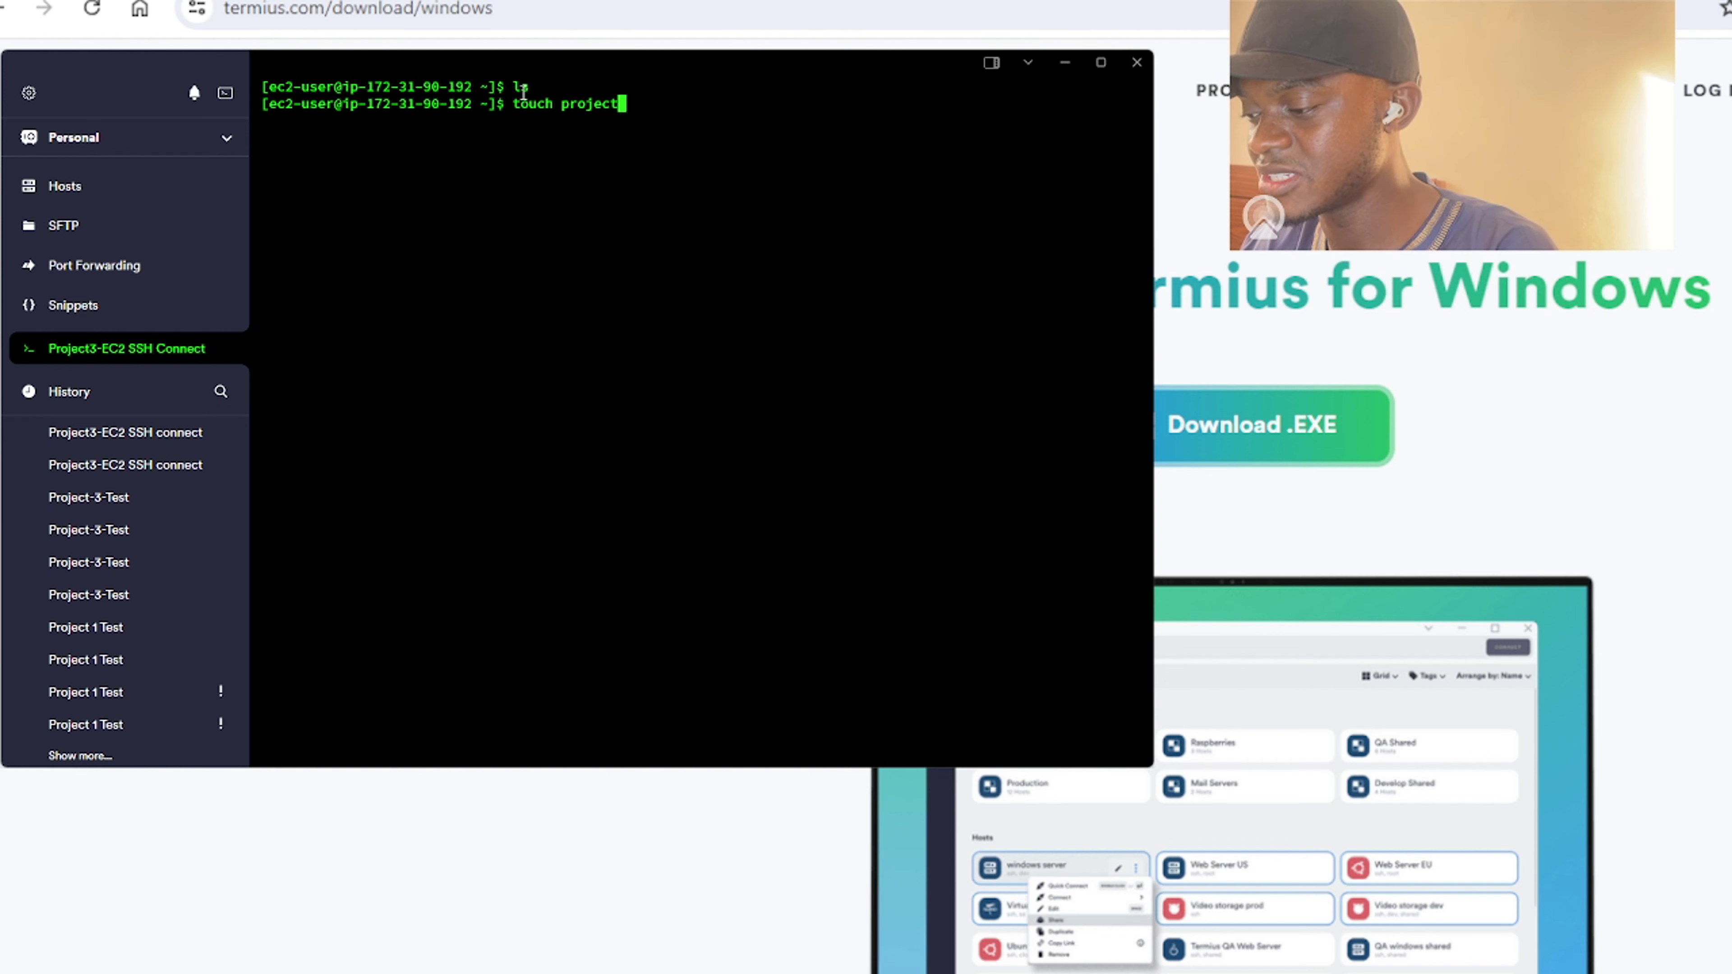
pyautogui.write('3')
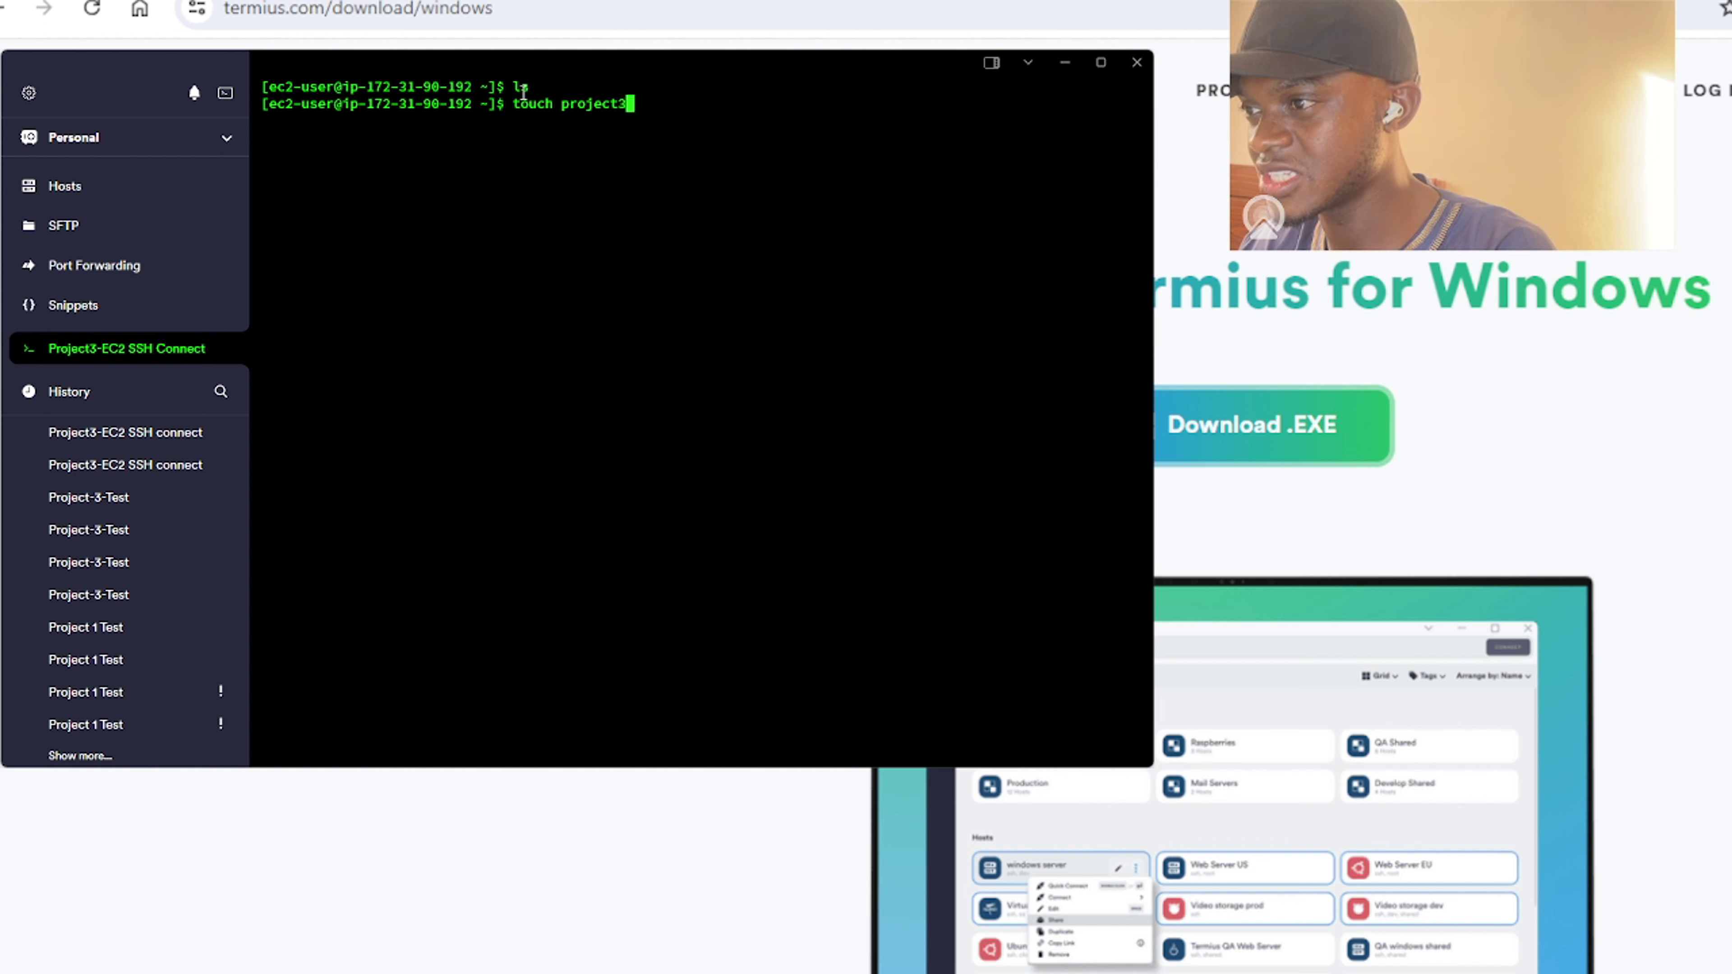
pyautogui.write('.')
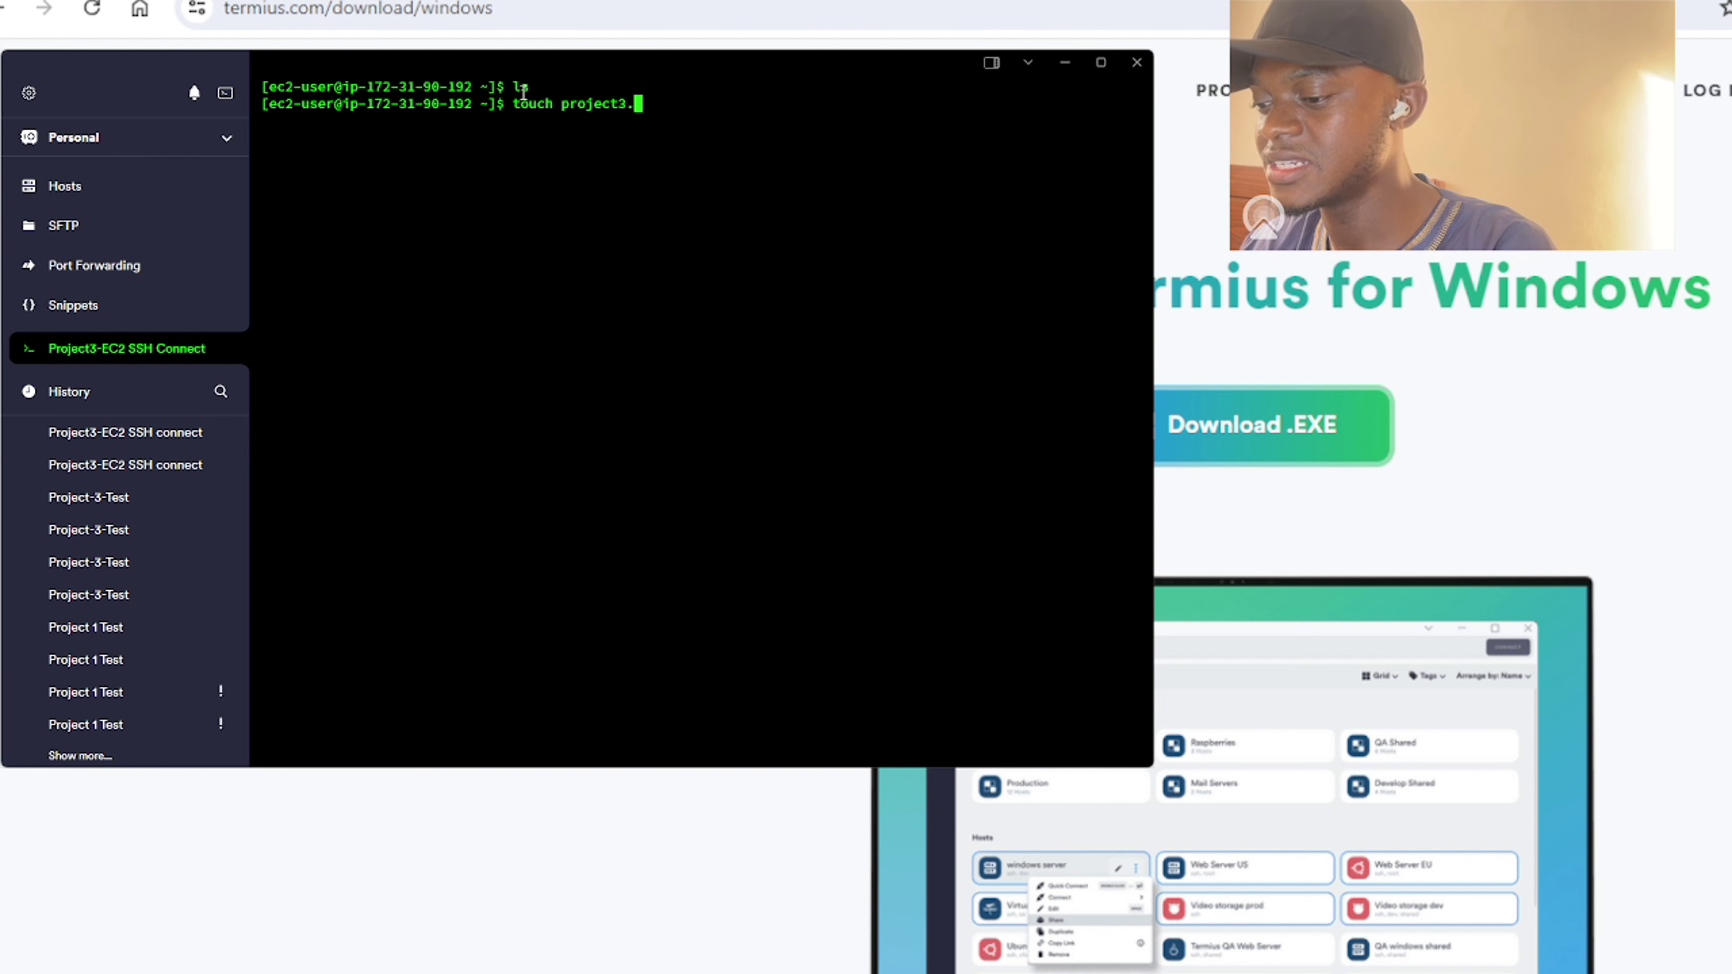
pyautogui.write('pdf')
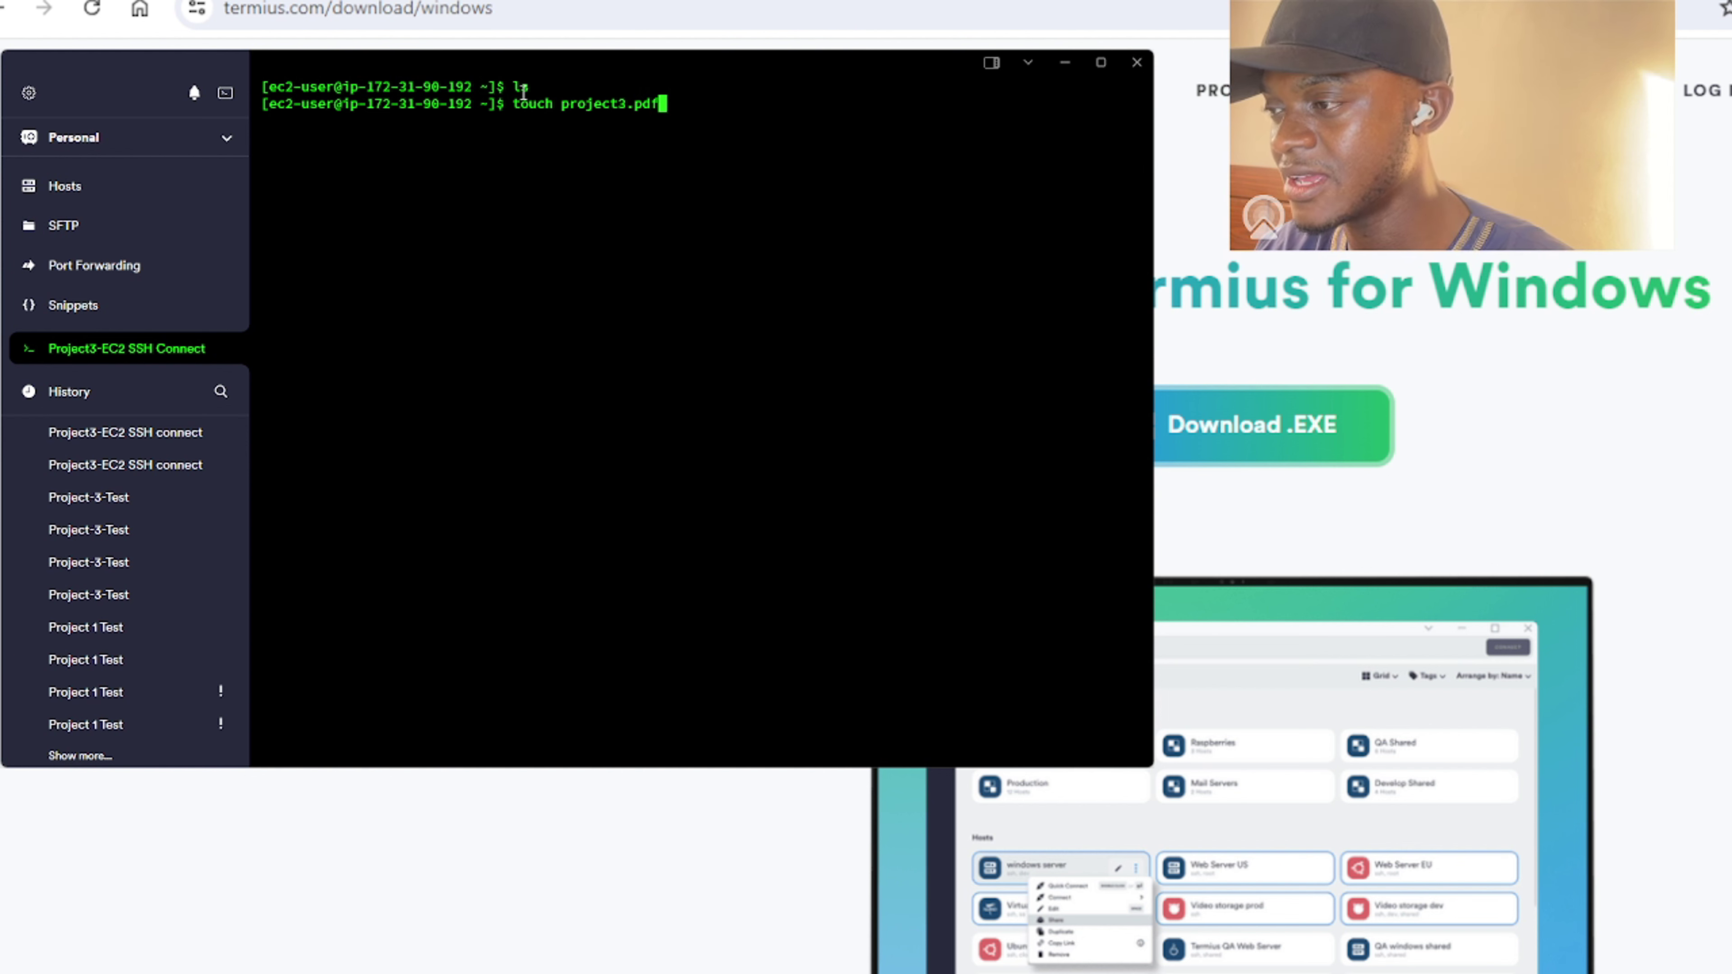
pyautogui.press('Return')
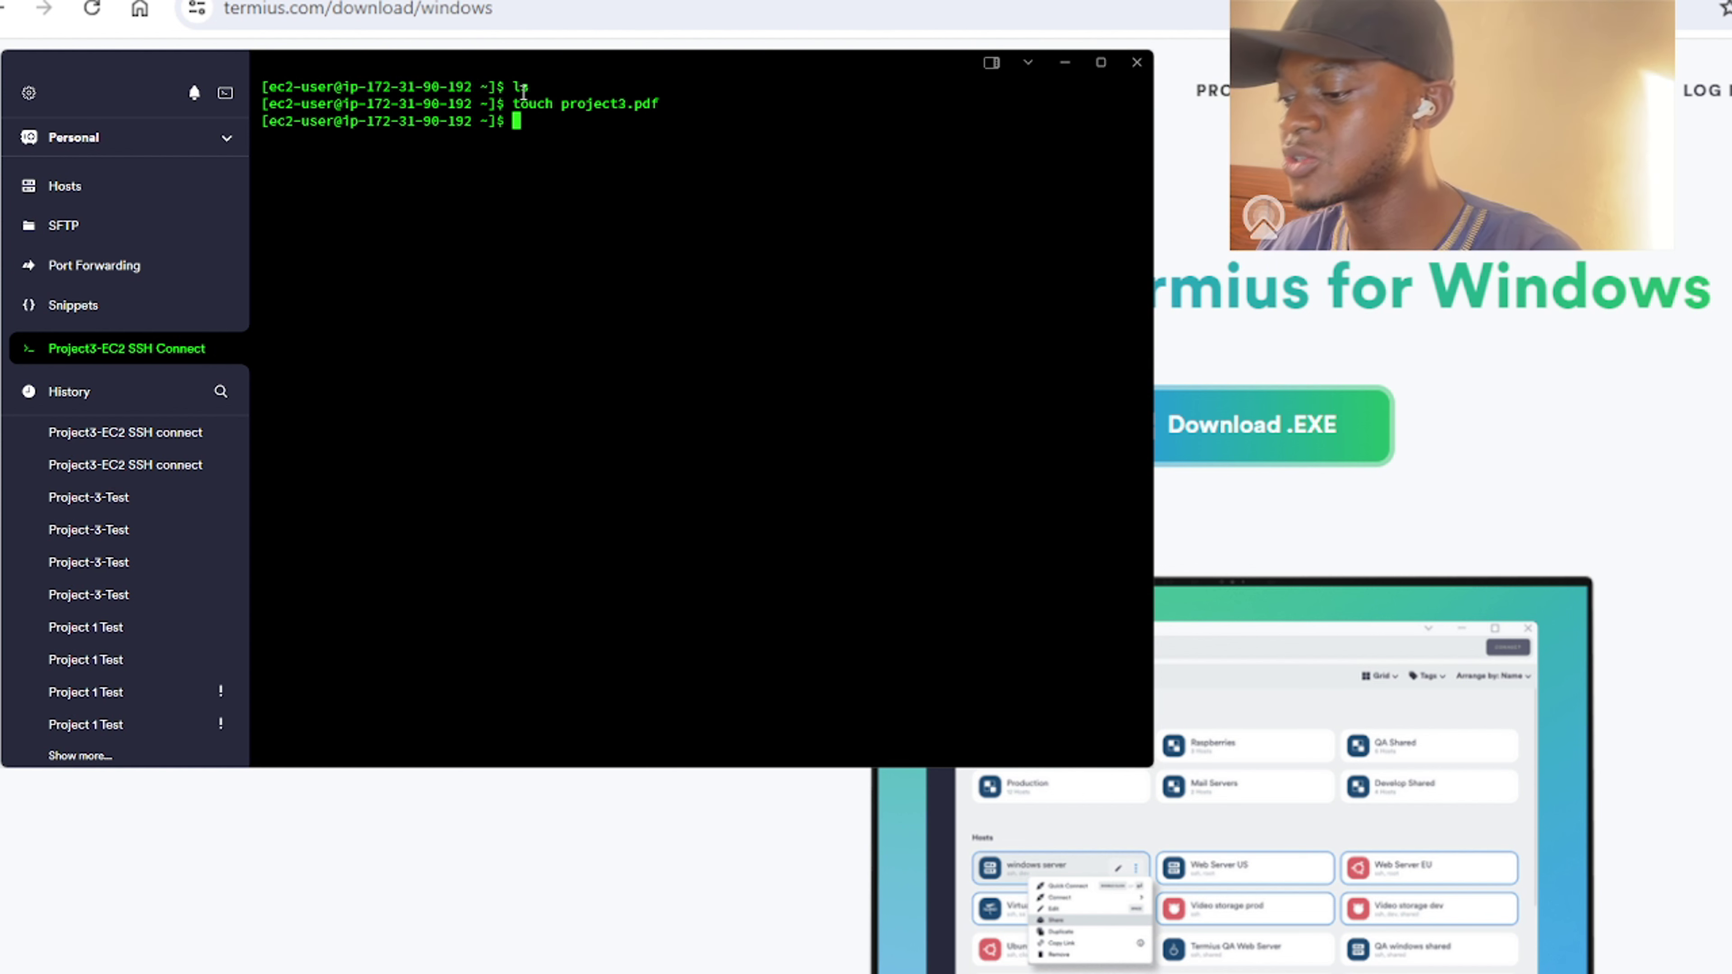
pyautogui.write('ld')
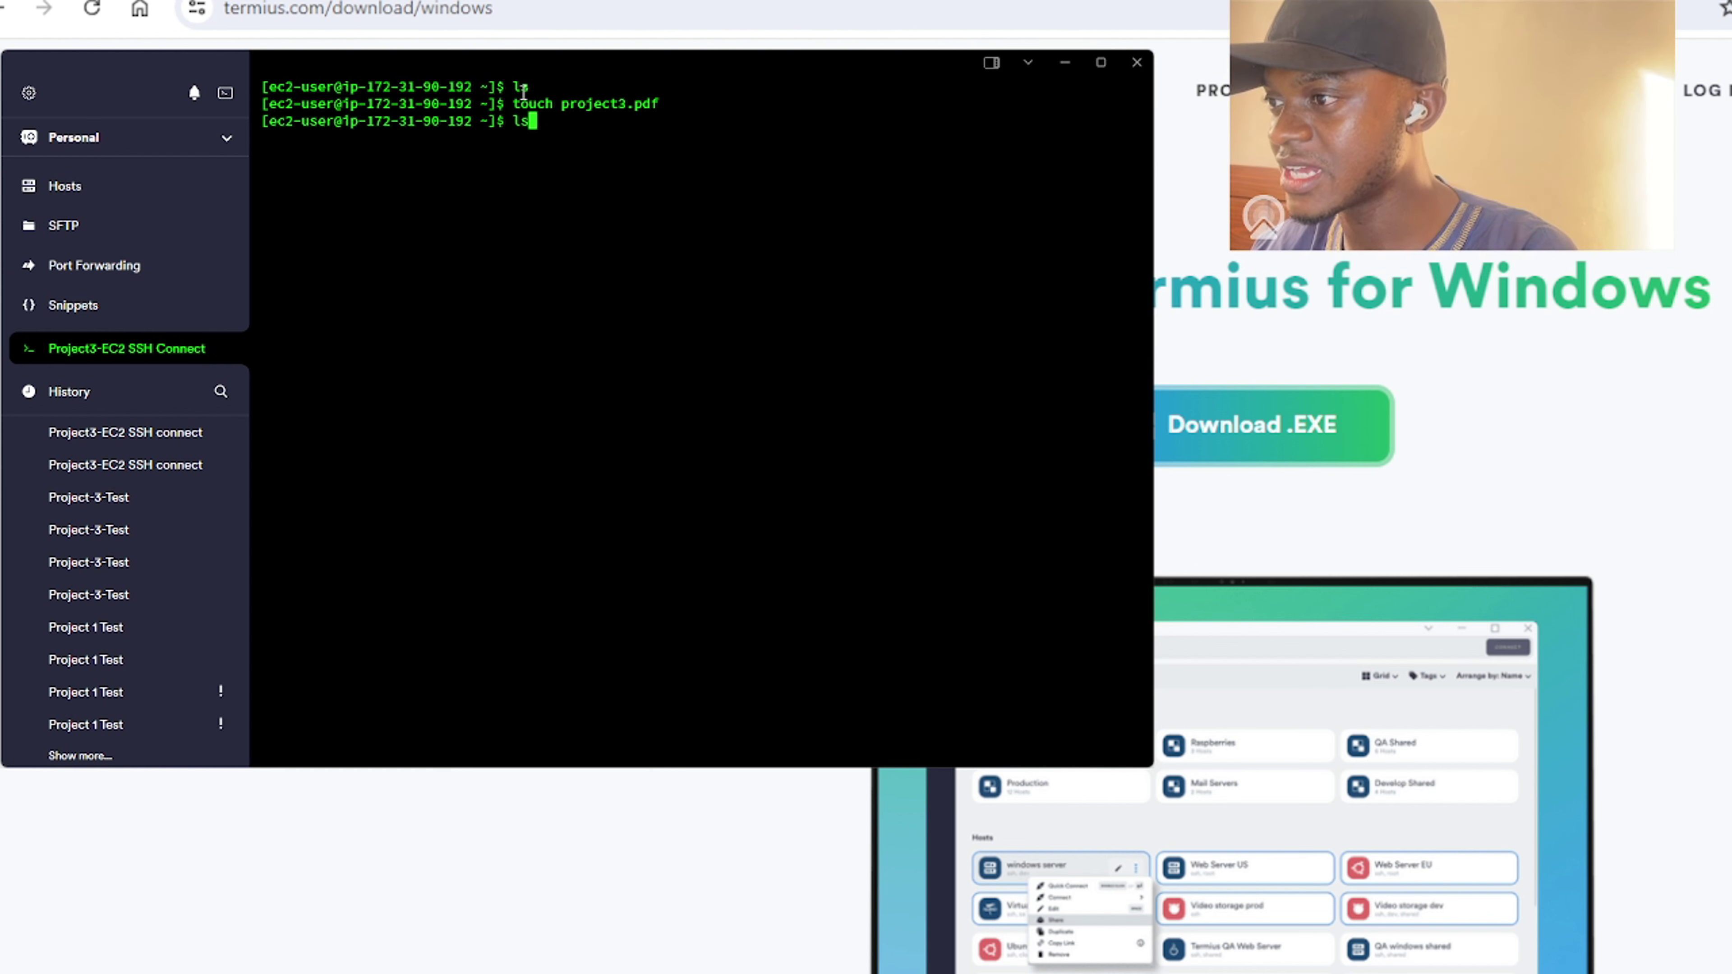
pyautogui.press('Return')
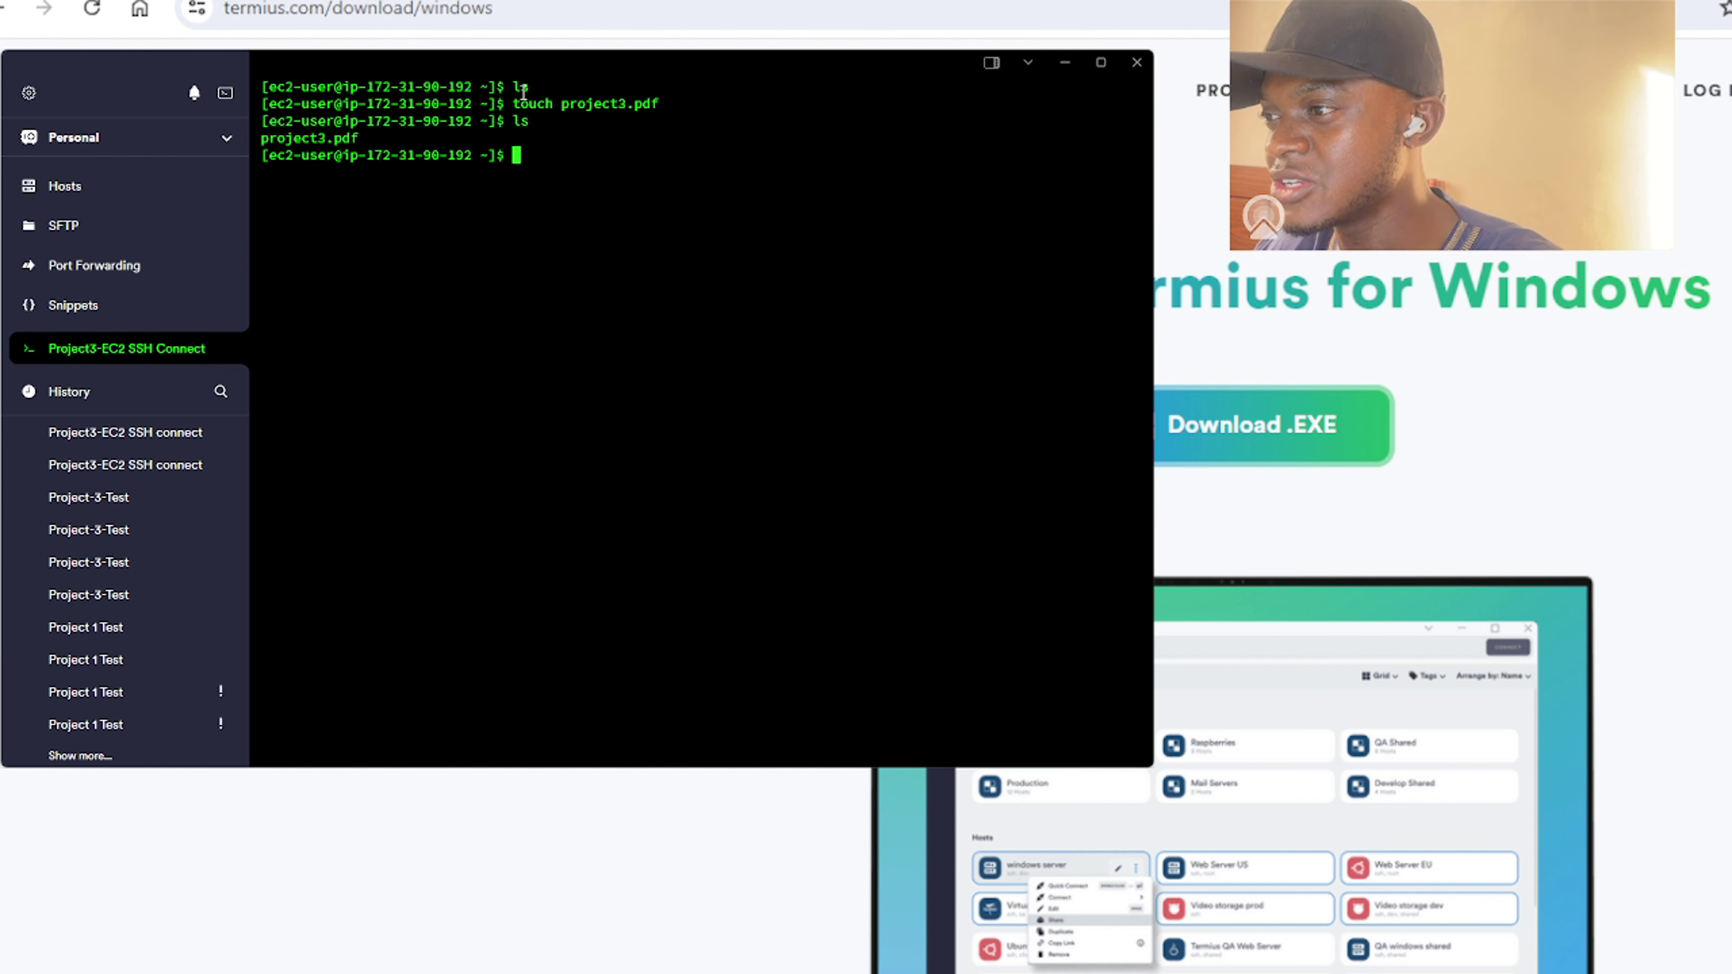
# Open project3.pdf for editing in nano.
pyautogui.write('nan')
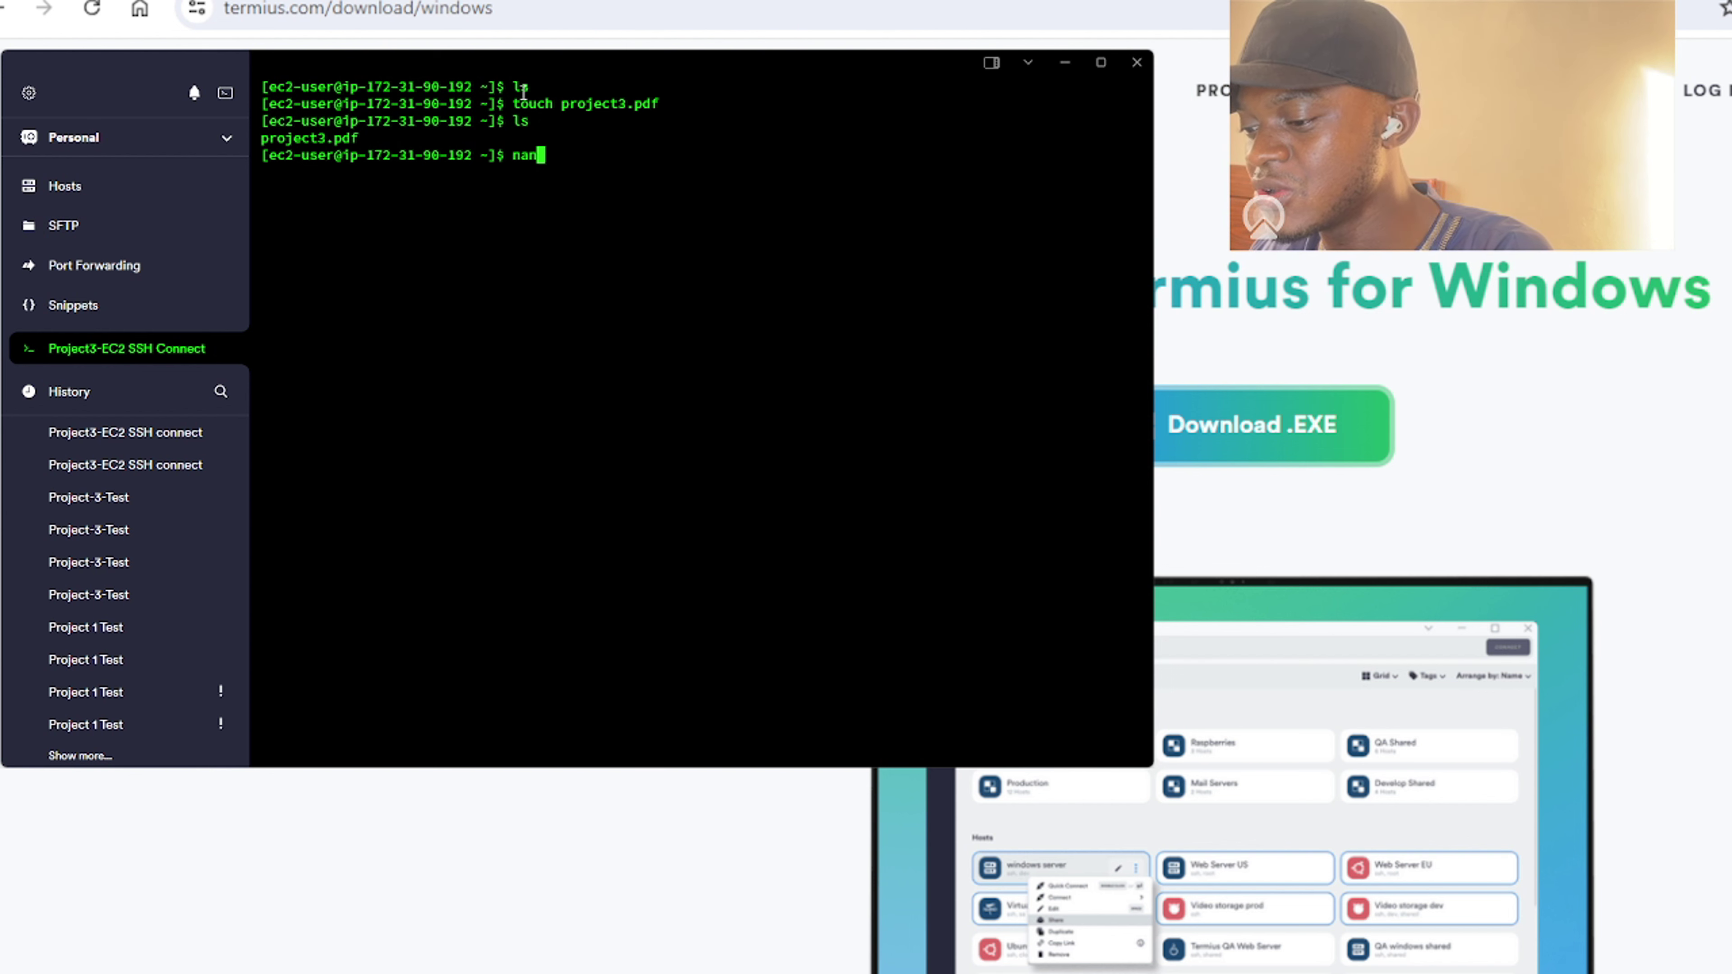
pyautogui.write('o project')
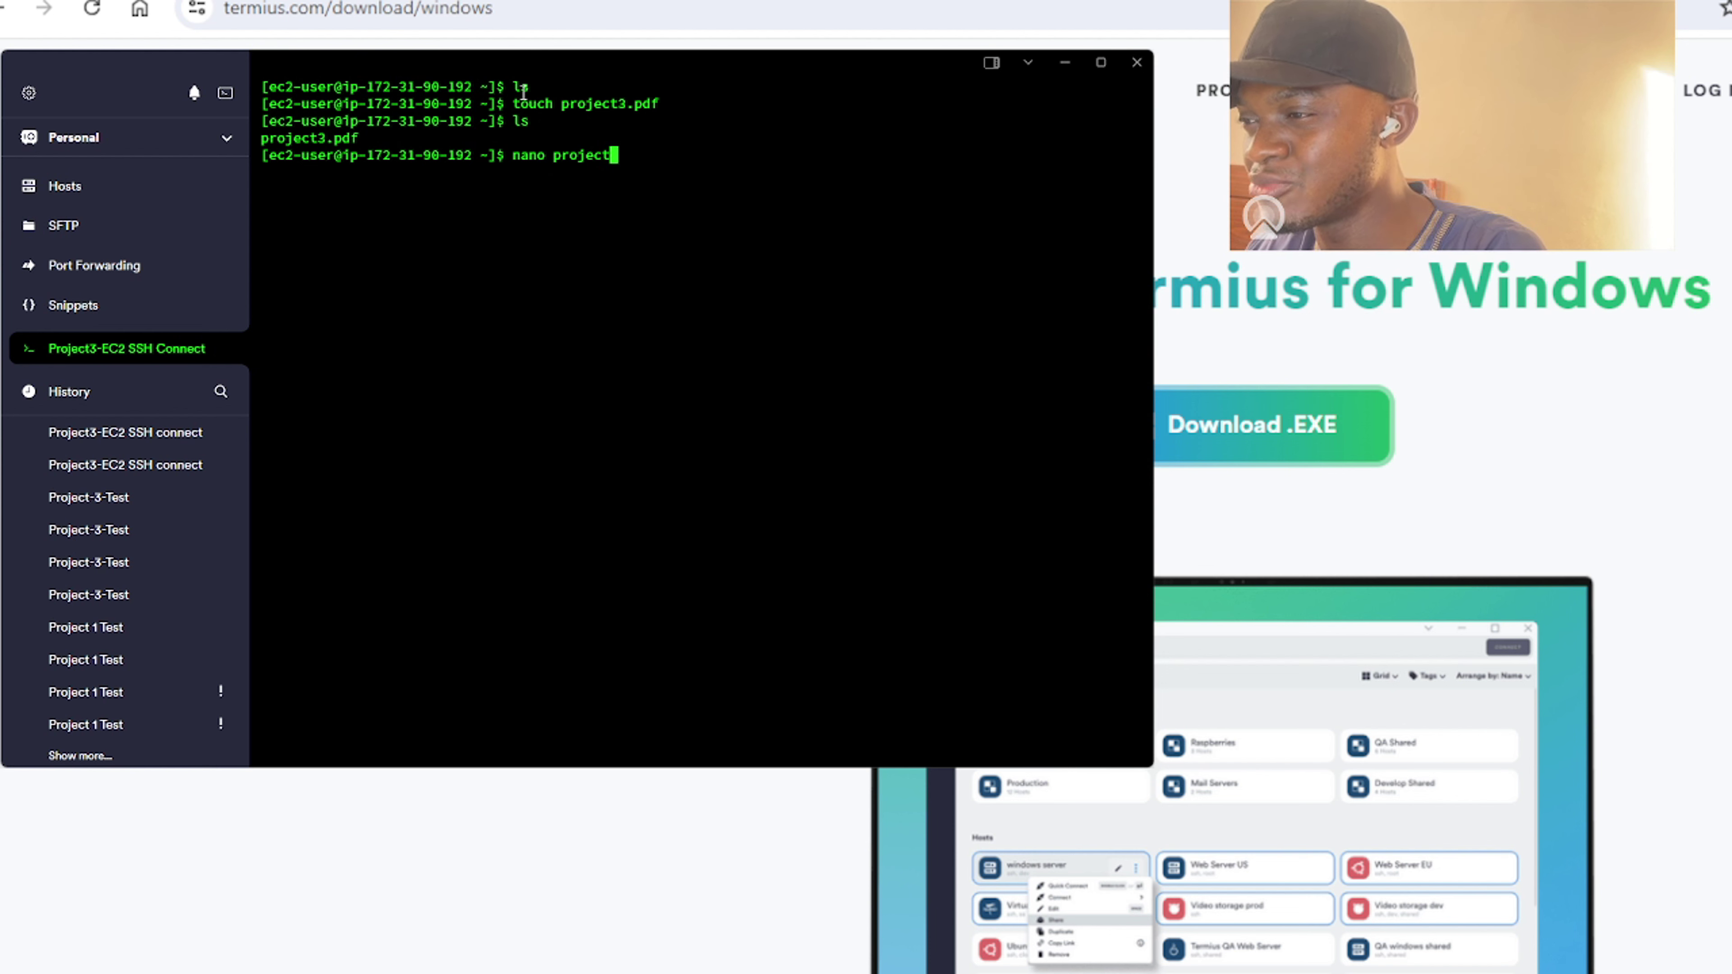
pyautogui.write('3.')
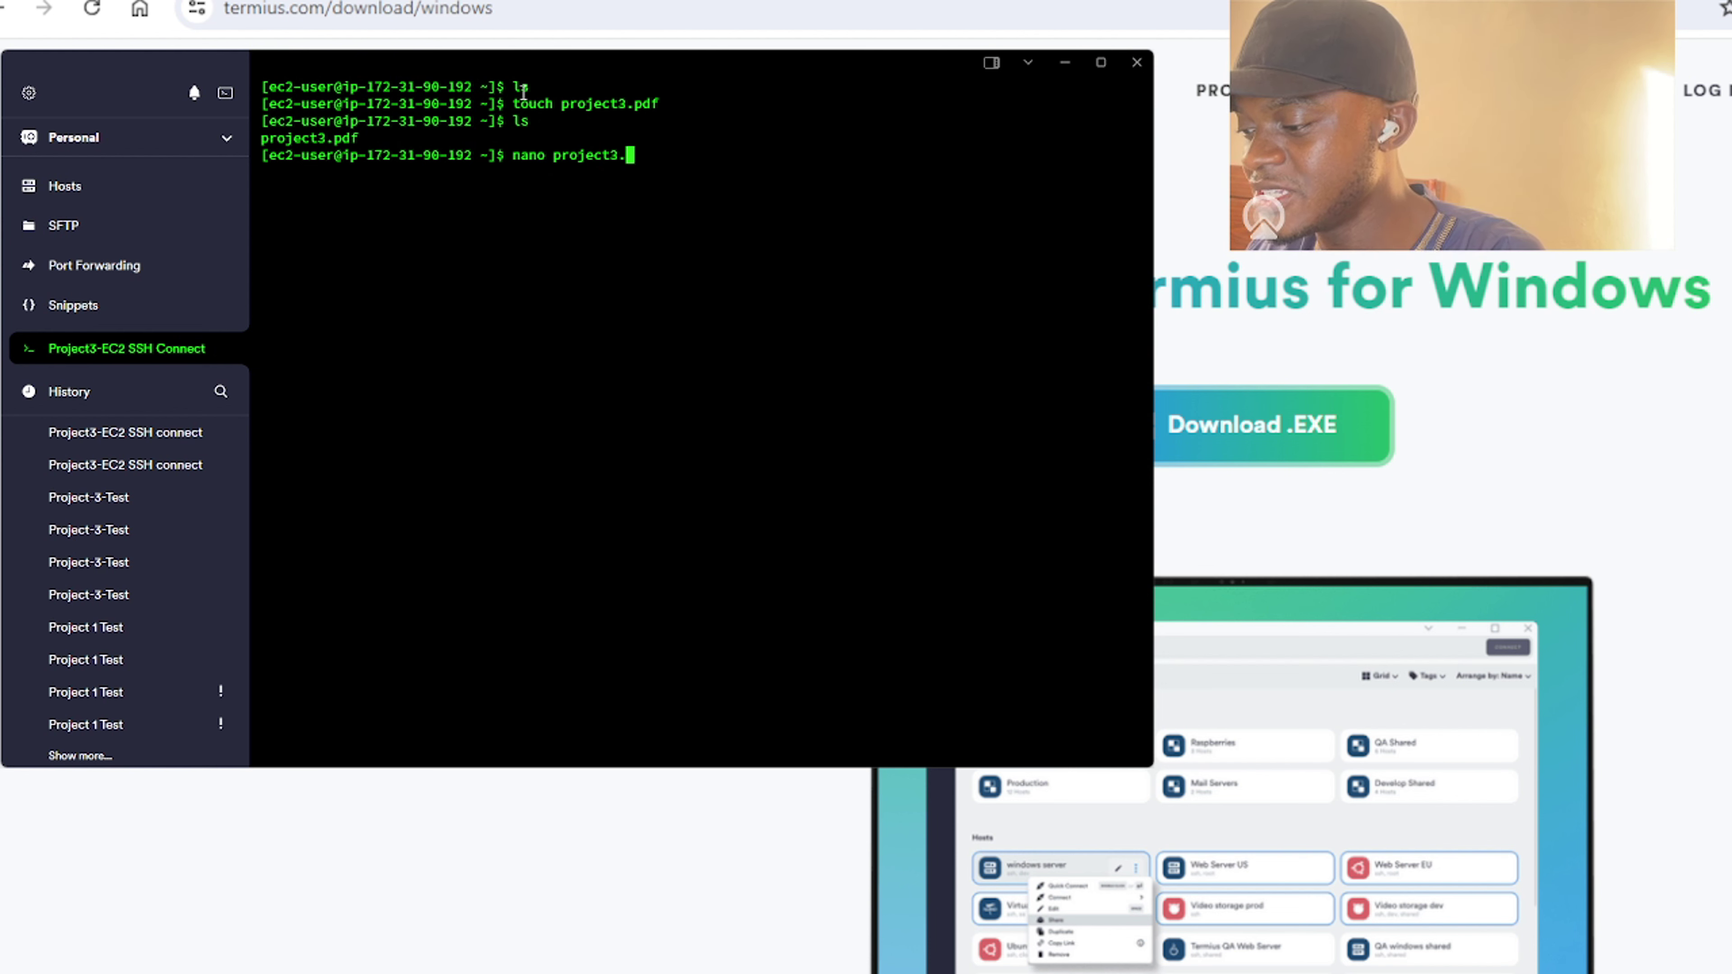
pyautogui.write('pdf')
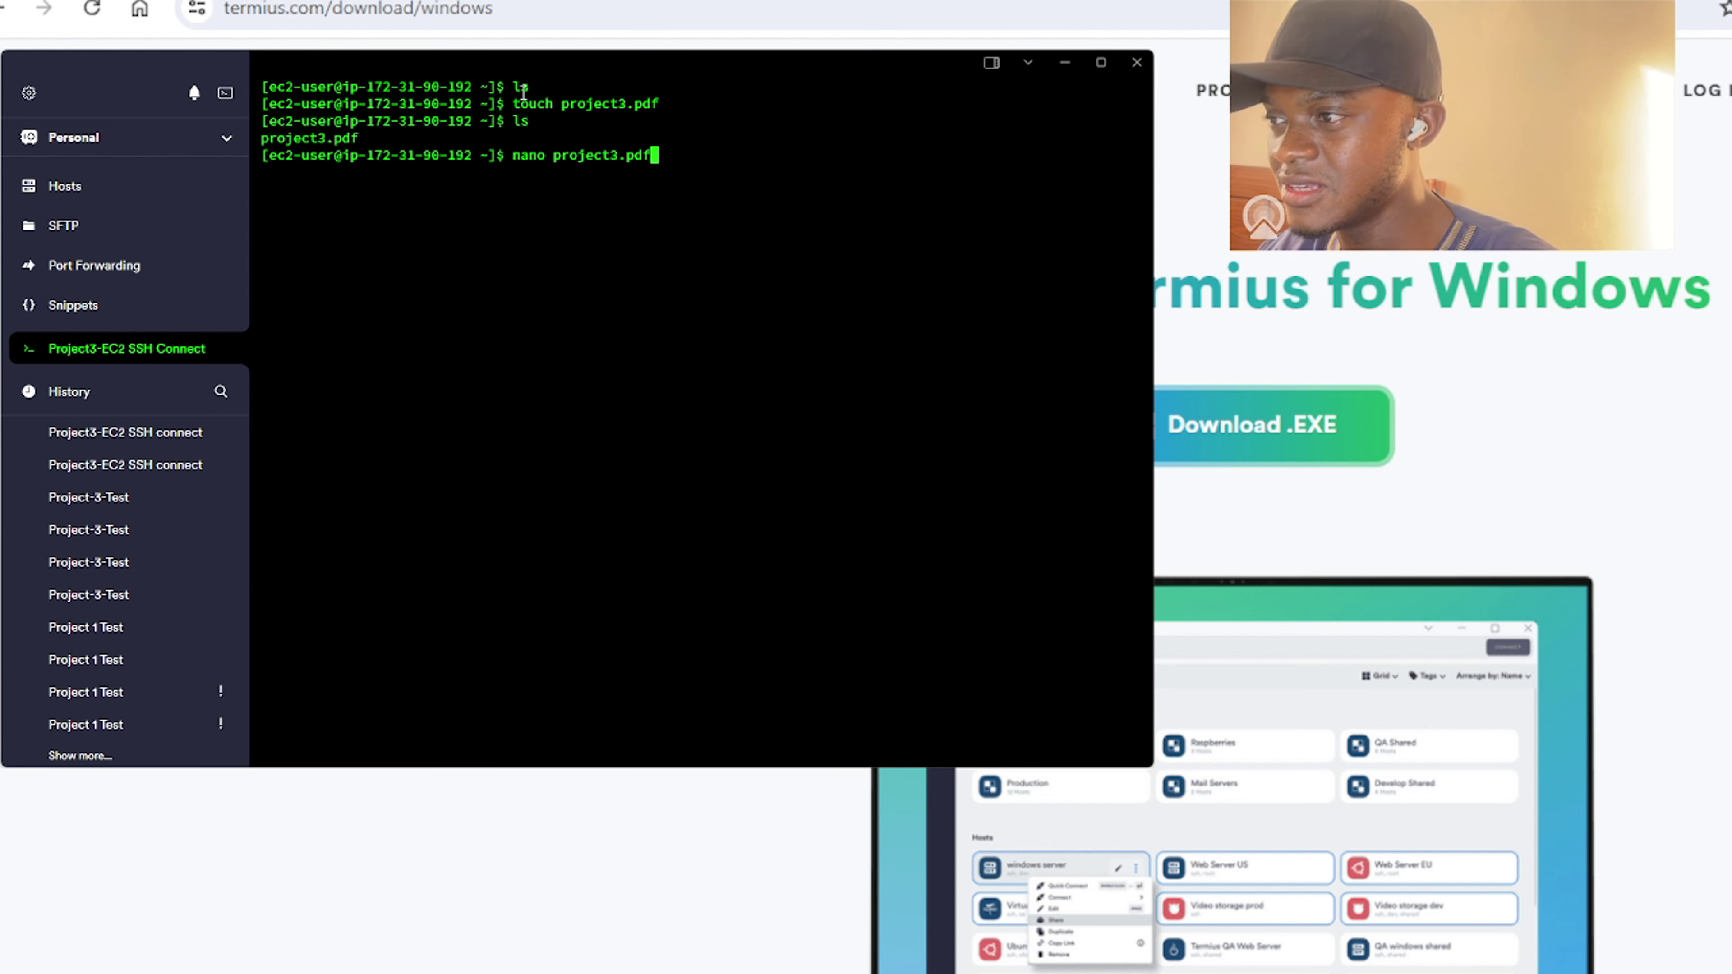
pyautogui.press('Return')
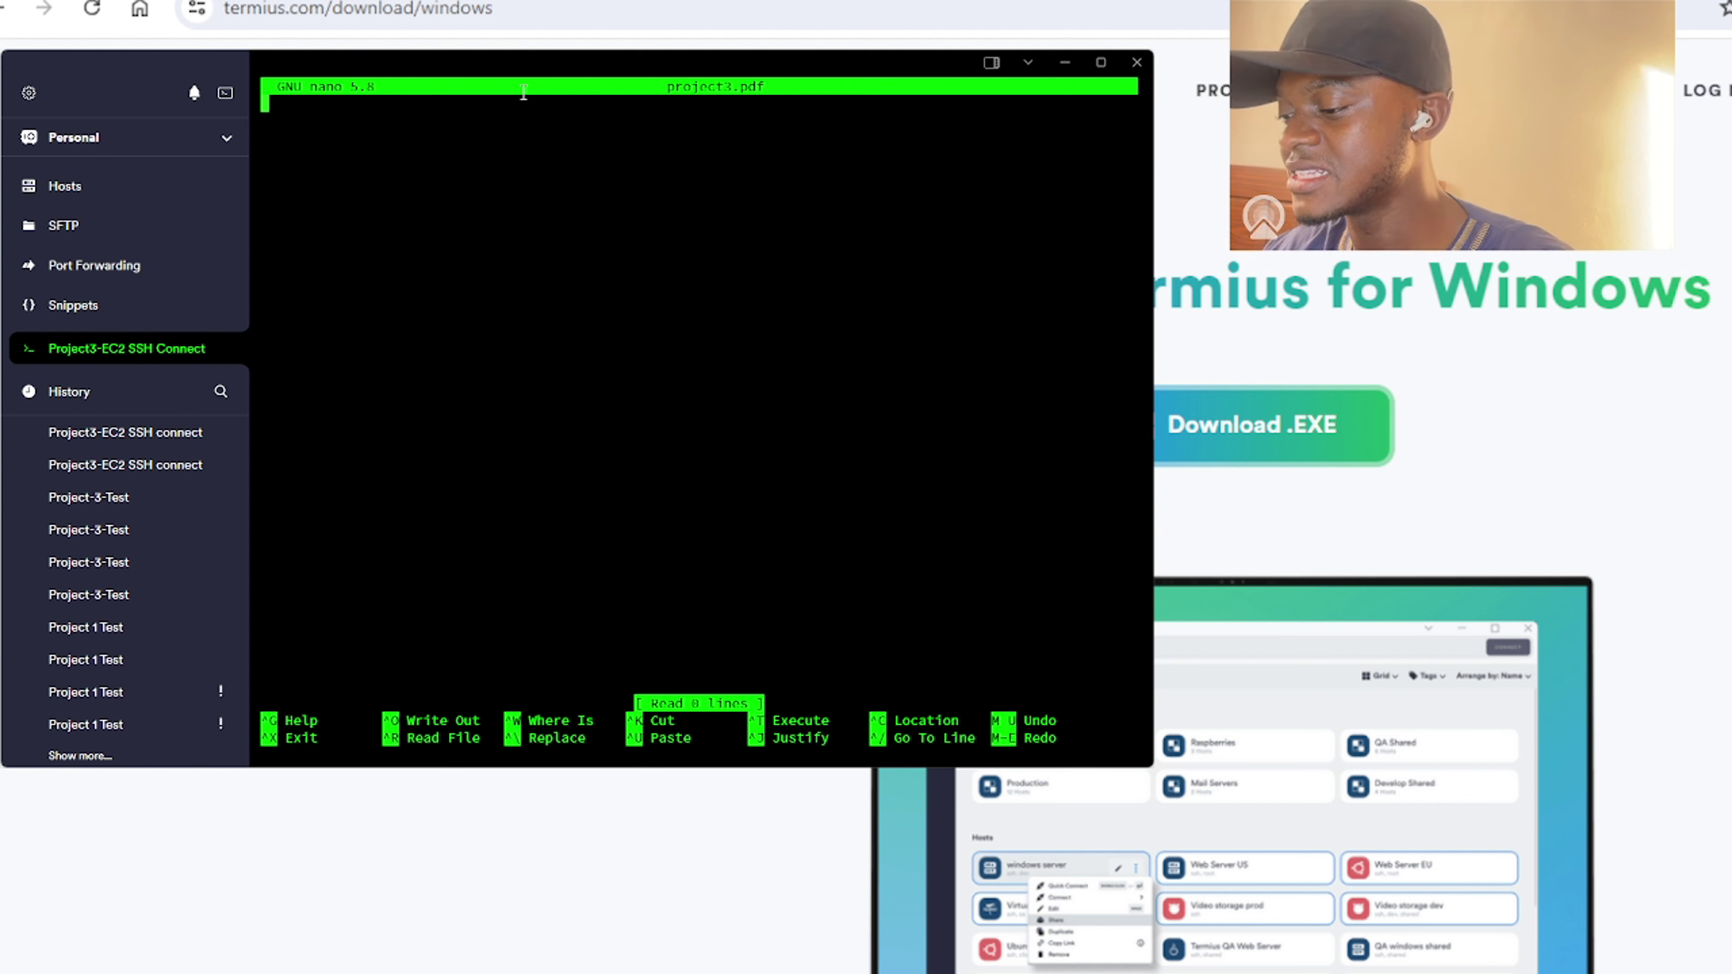
# Enter the line "hello welcomw to my youtube channel my name nobody" in project3.pdf.
pyautogui.write('he;')
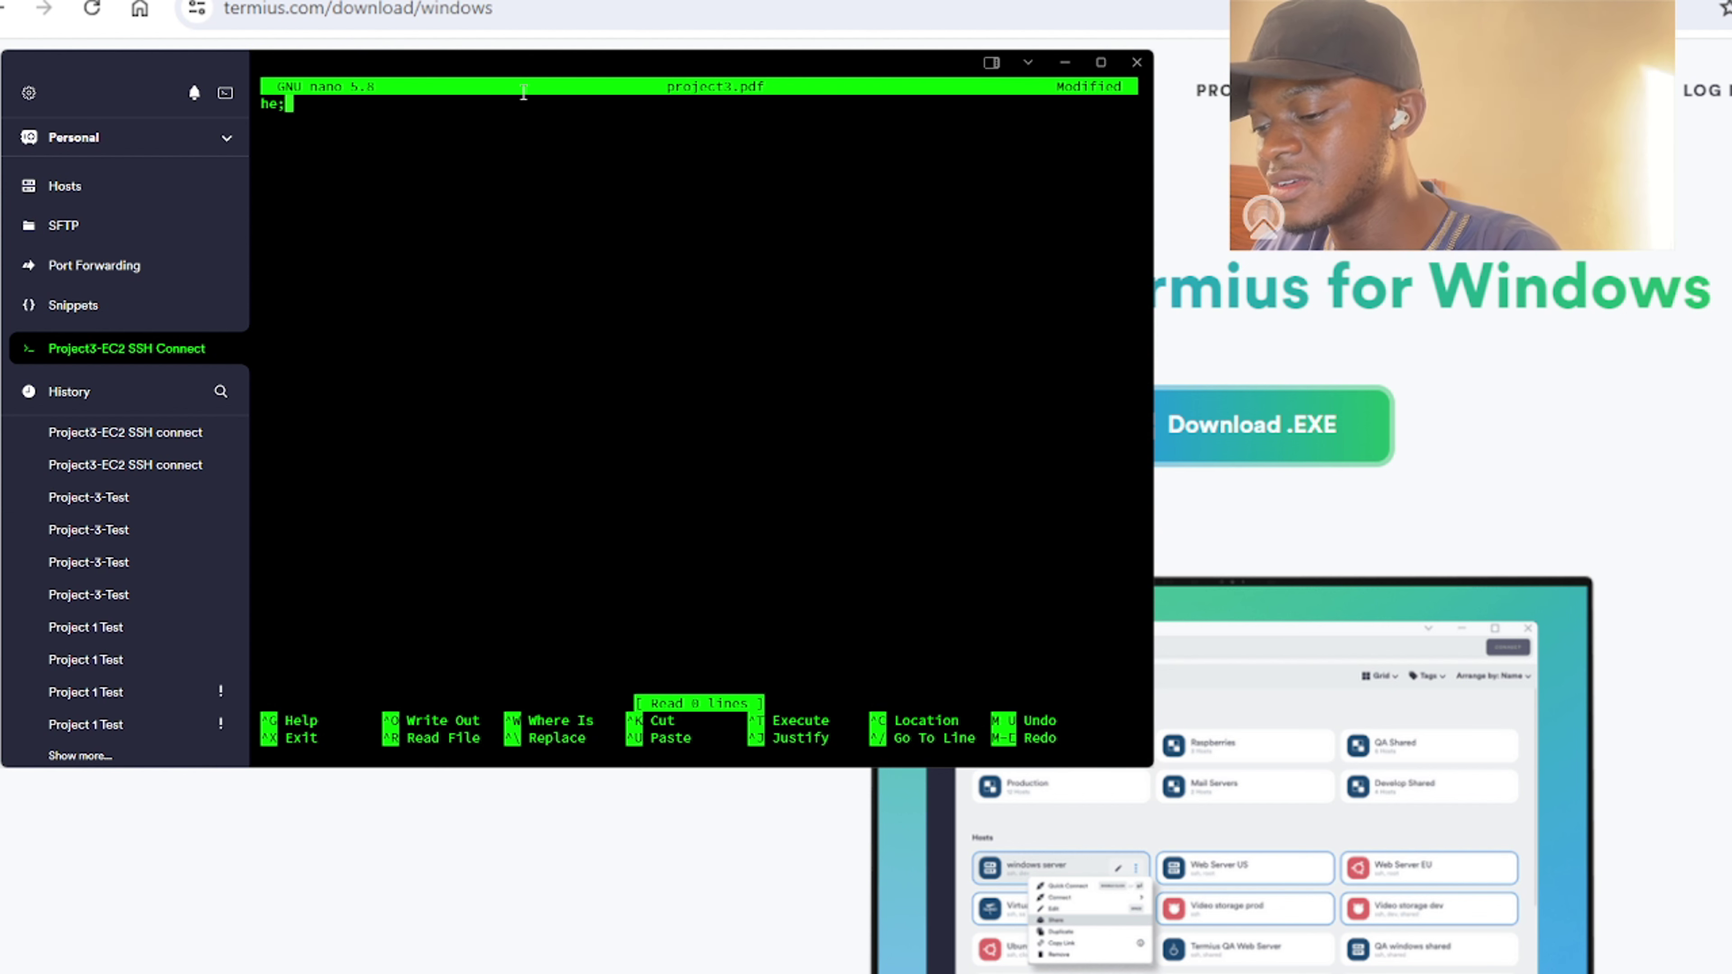
pyautogui.press('BackSpace')
pyautogui.write('llo wel')
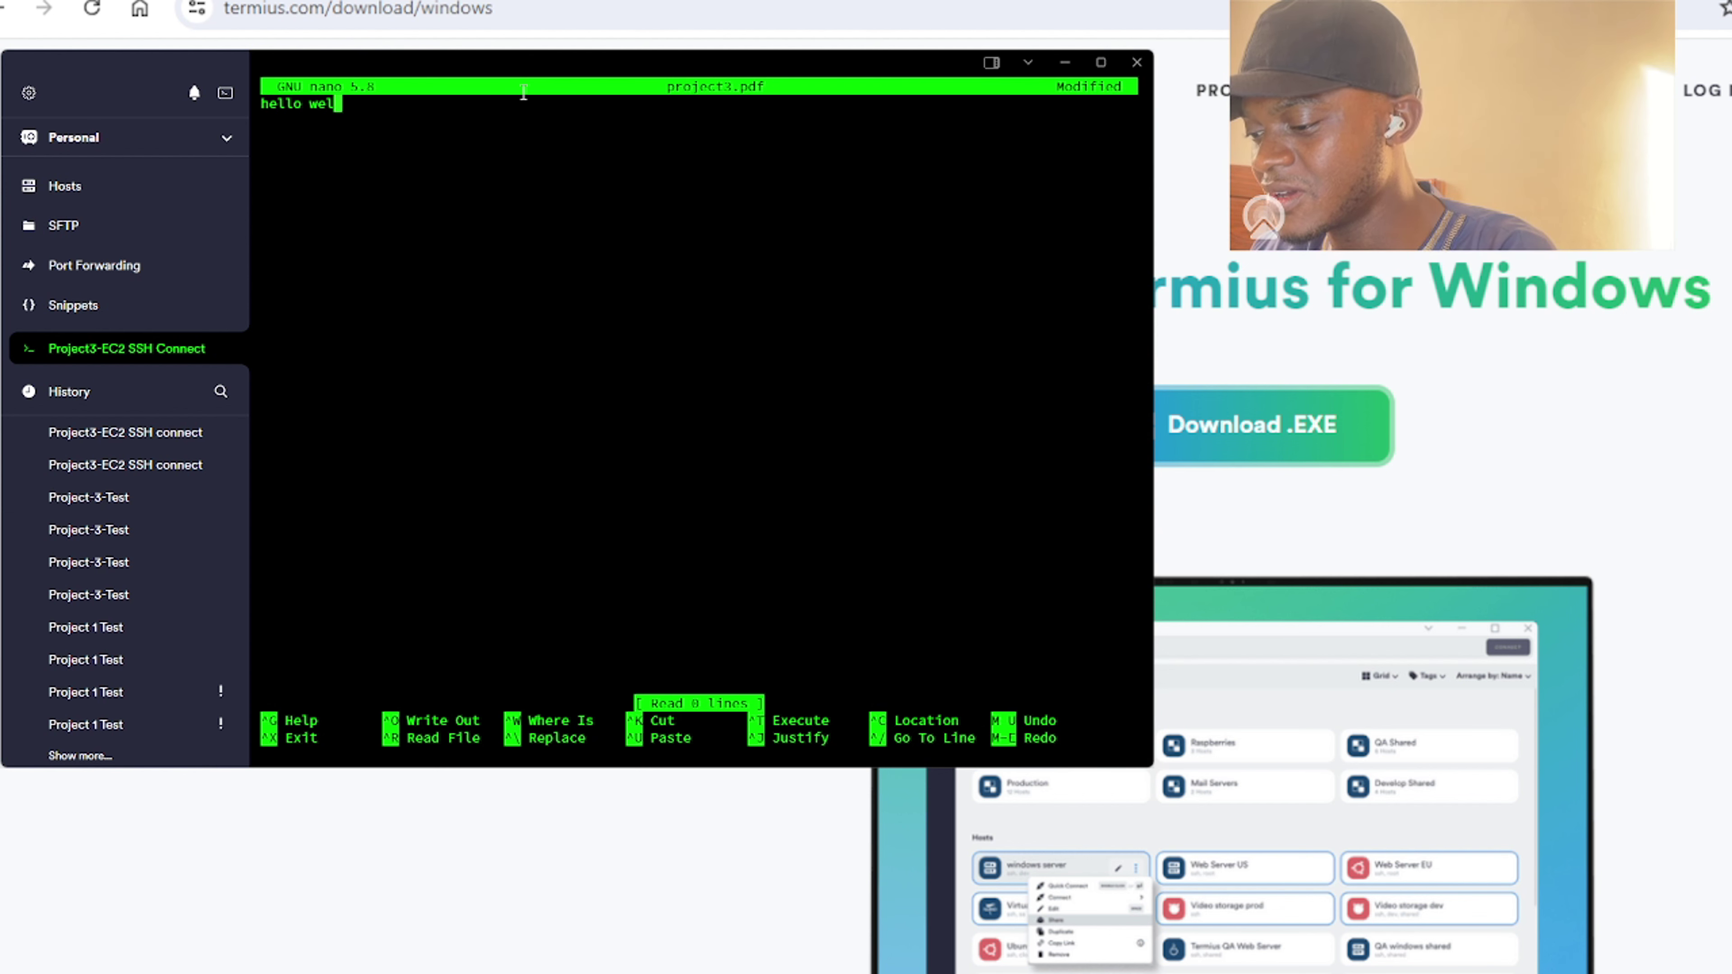
pyautogui.write('comw to my ')
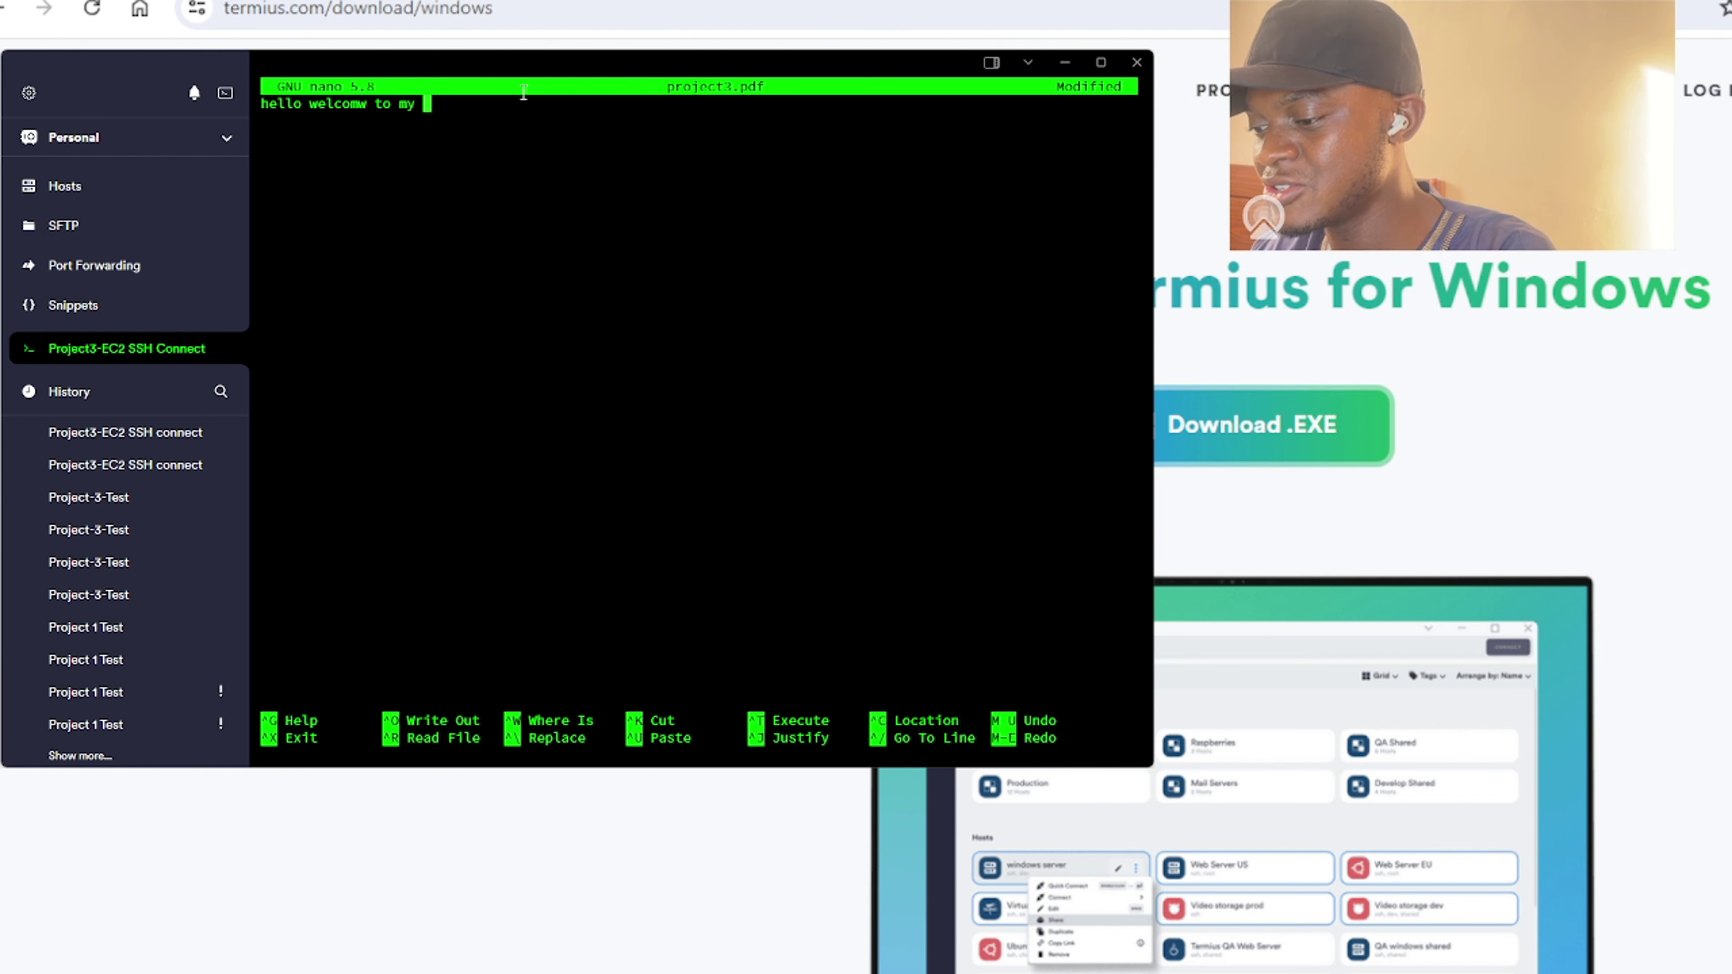
pyautogui.write('youtube ')
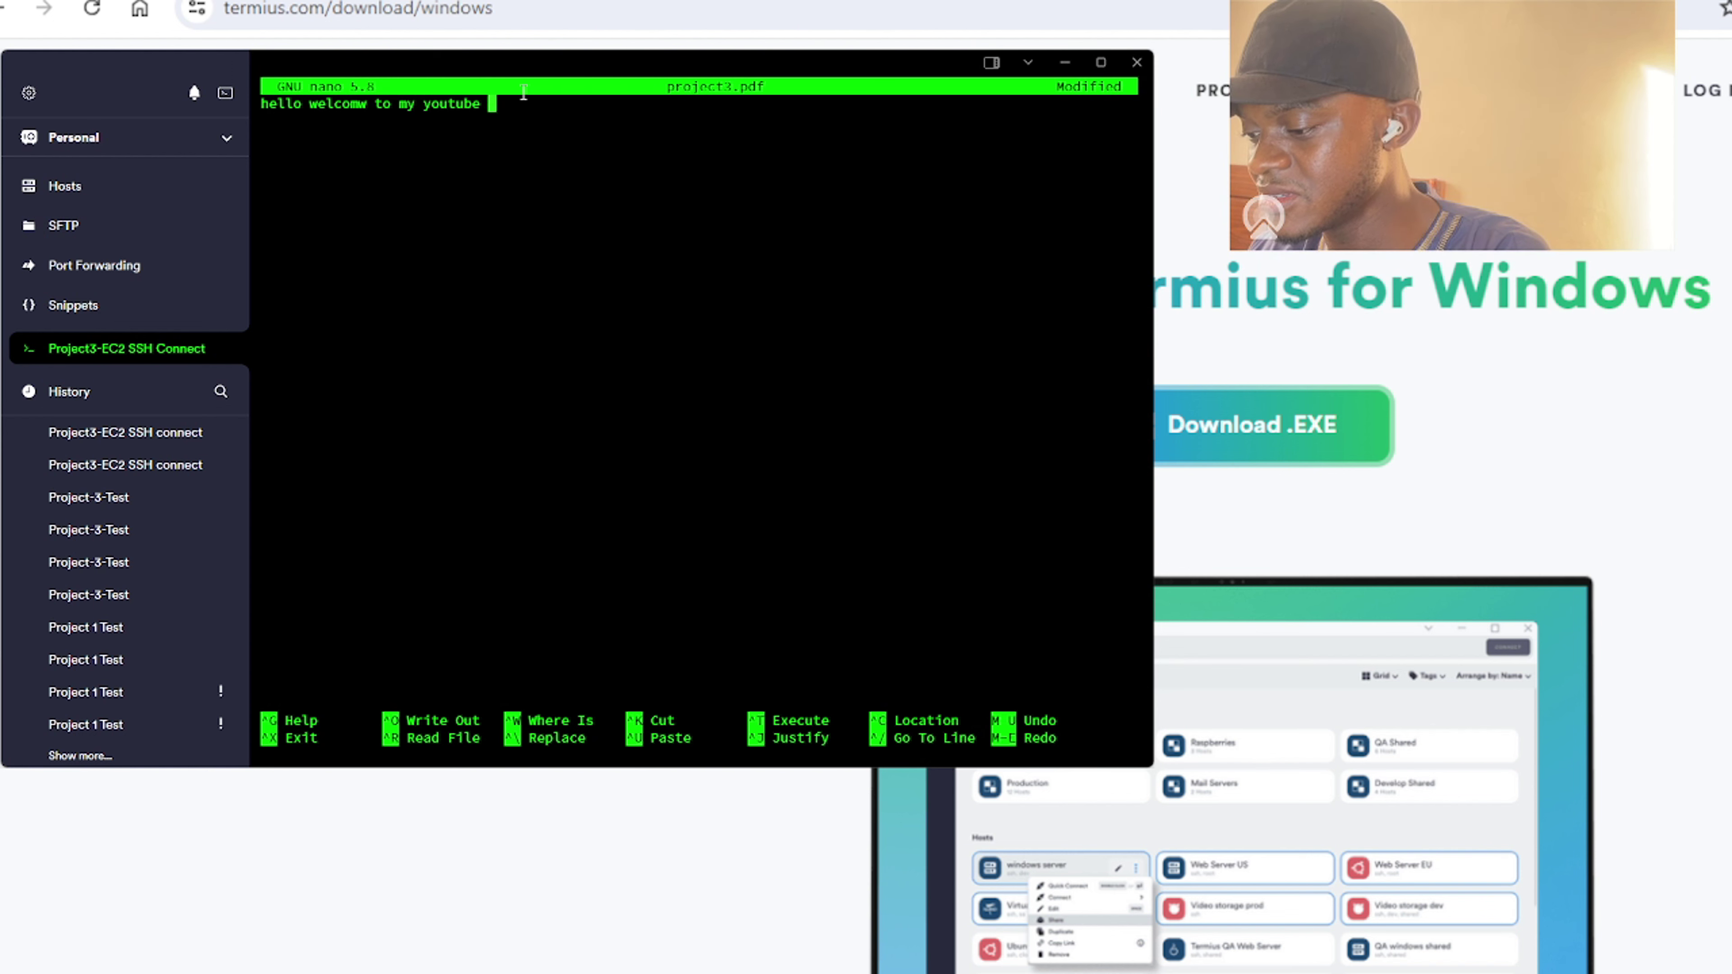
pyautogui.write('channel')
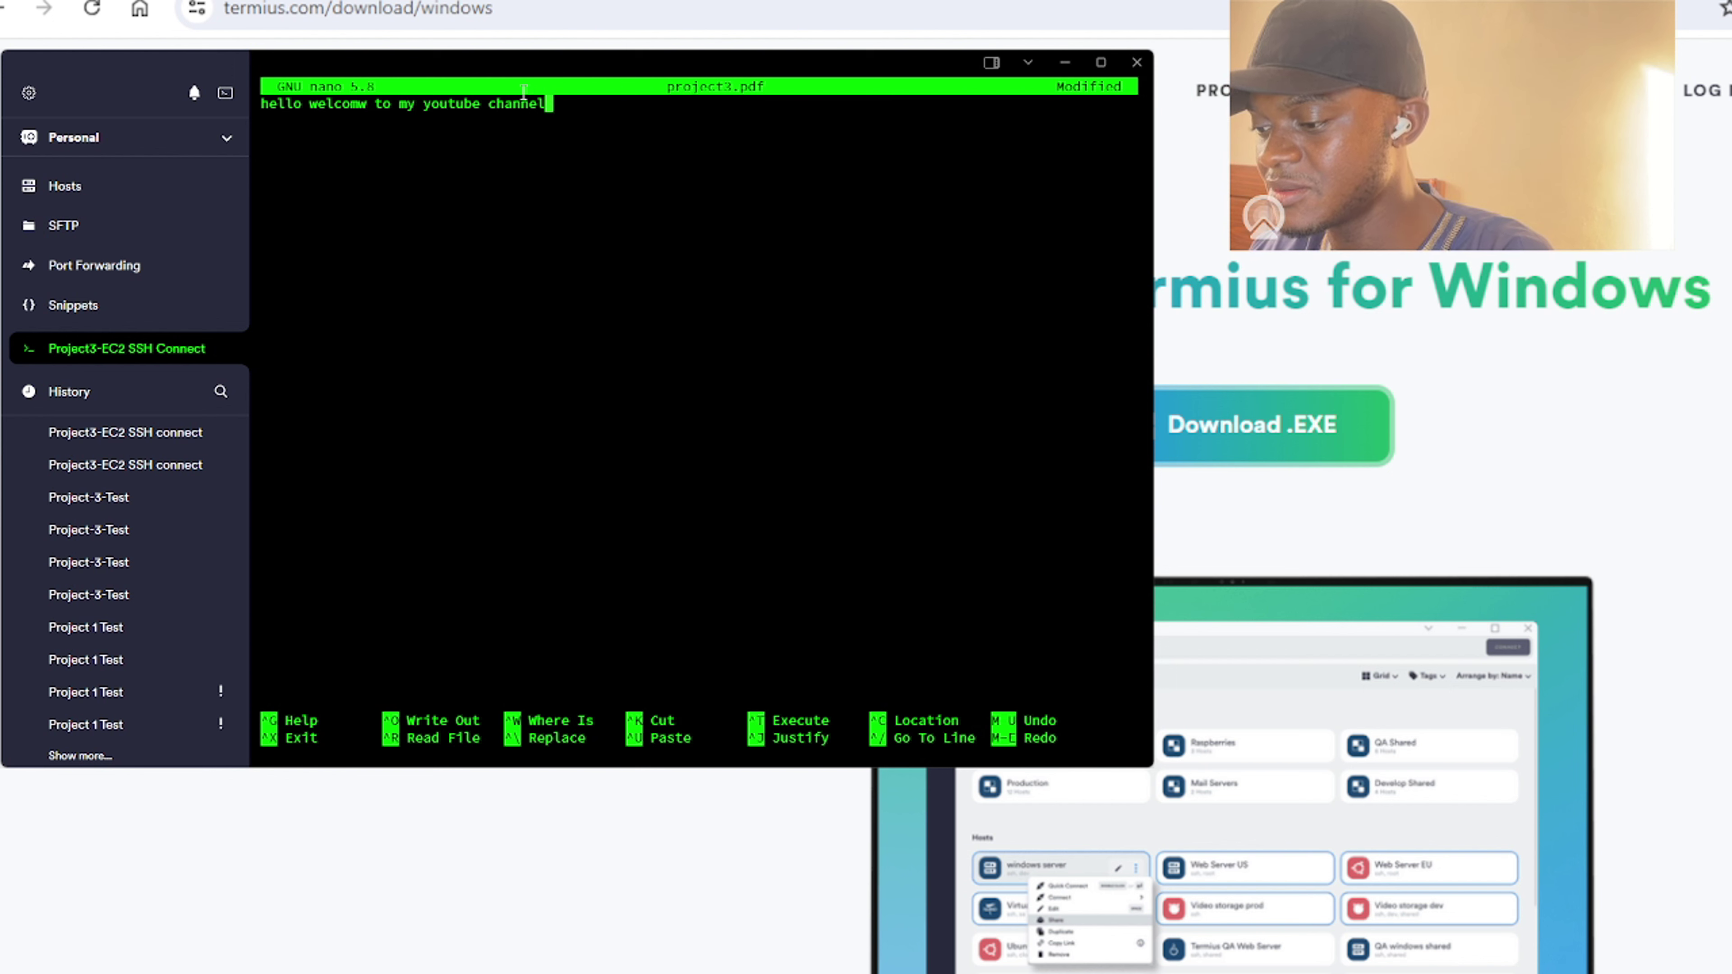
pyautogui.write(' my name ')
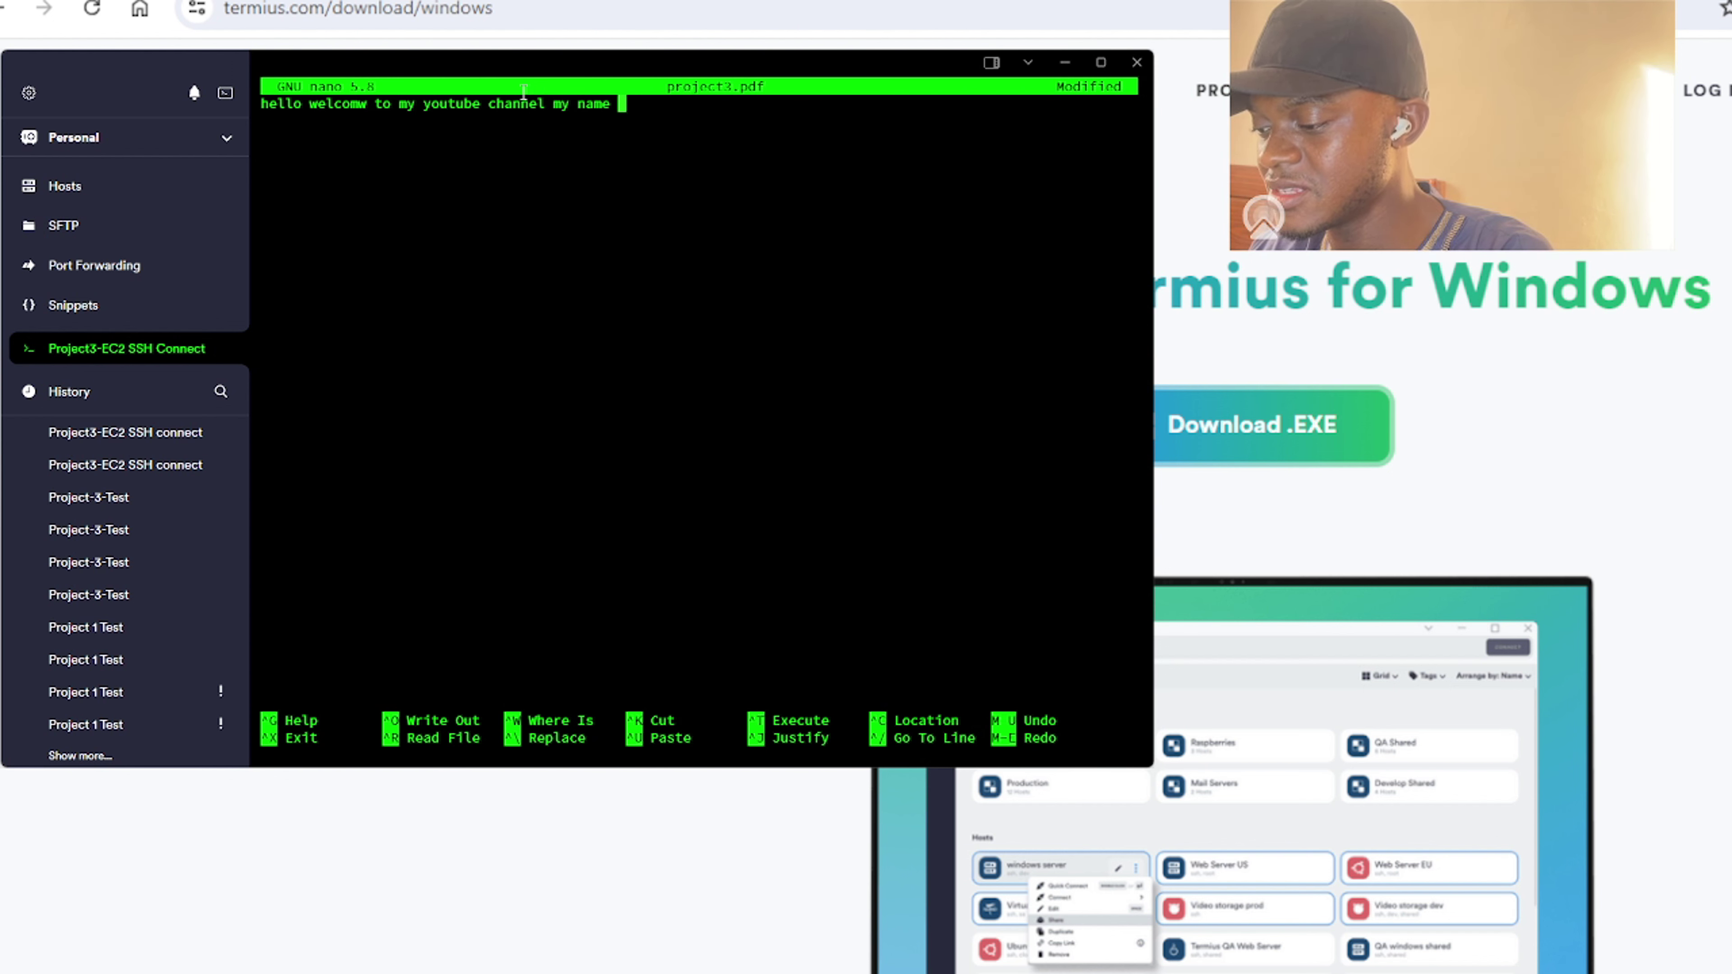
pyautogui.write('nobody')
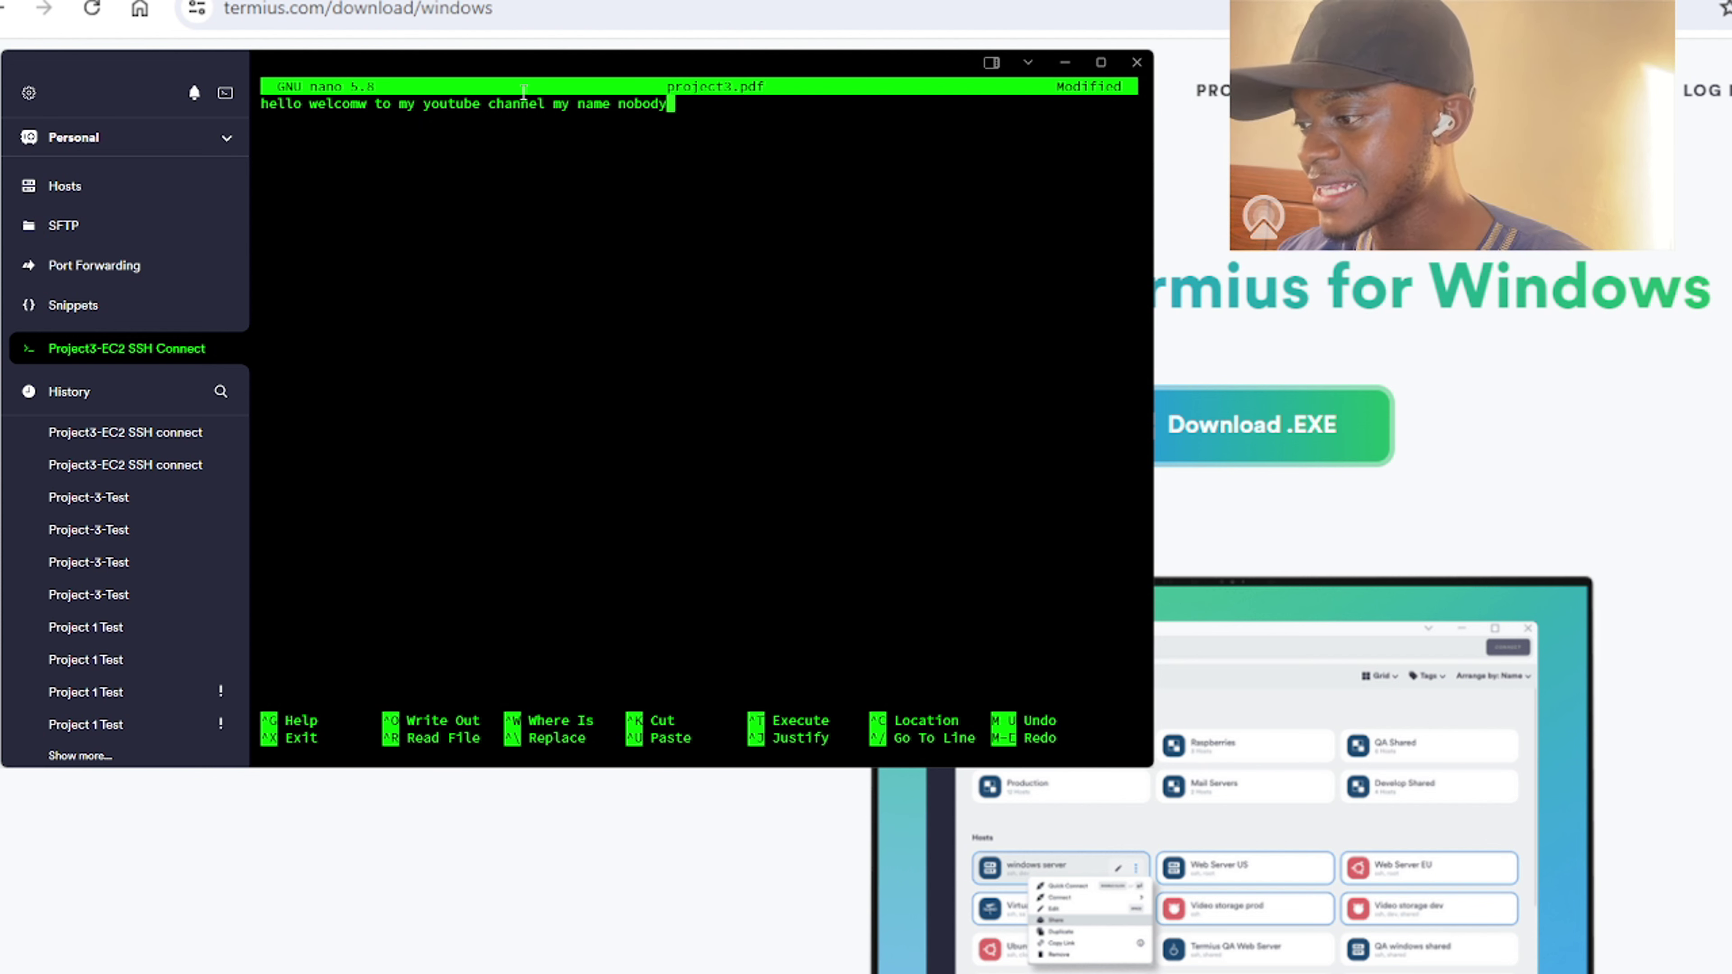
# Exit nano, saving the modified text under the existing file name project3.pdf.
pyautogui.hotkey('ctrl', 'x')
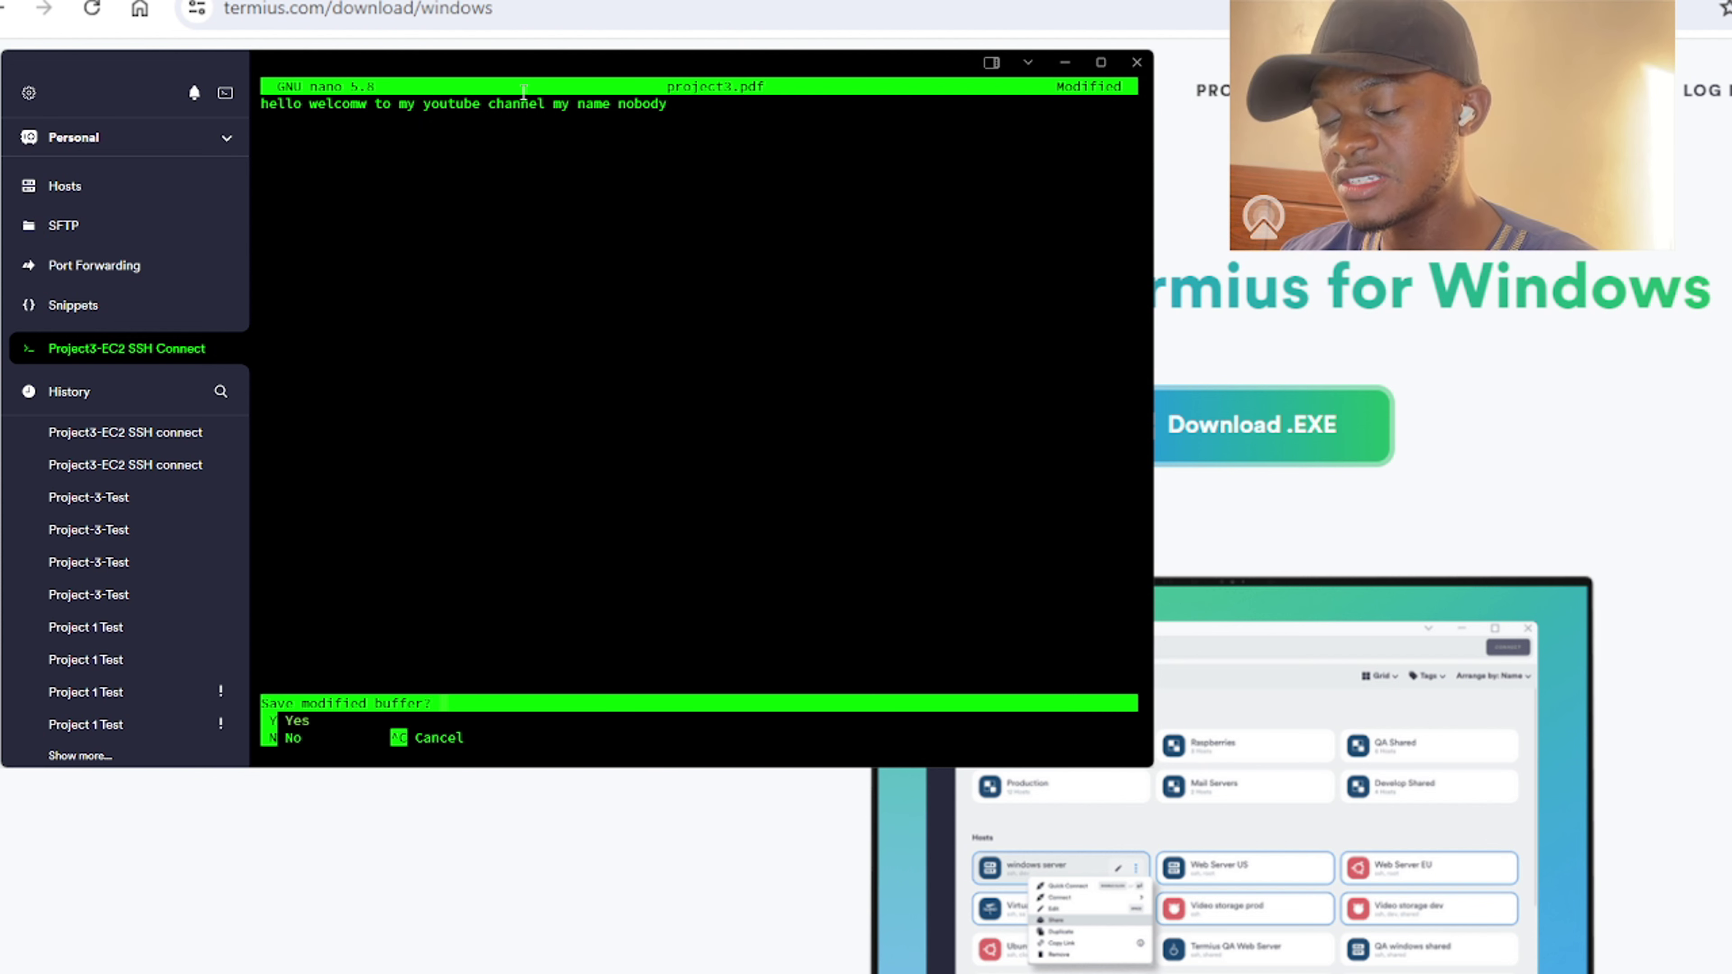
pyautogui.press('y')
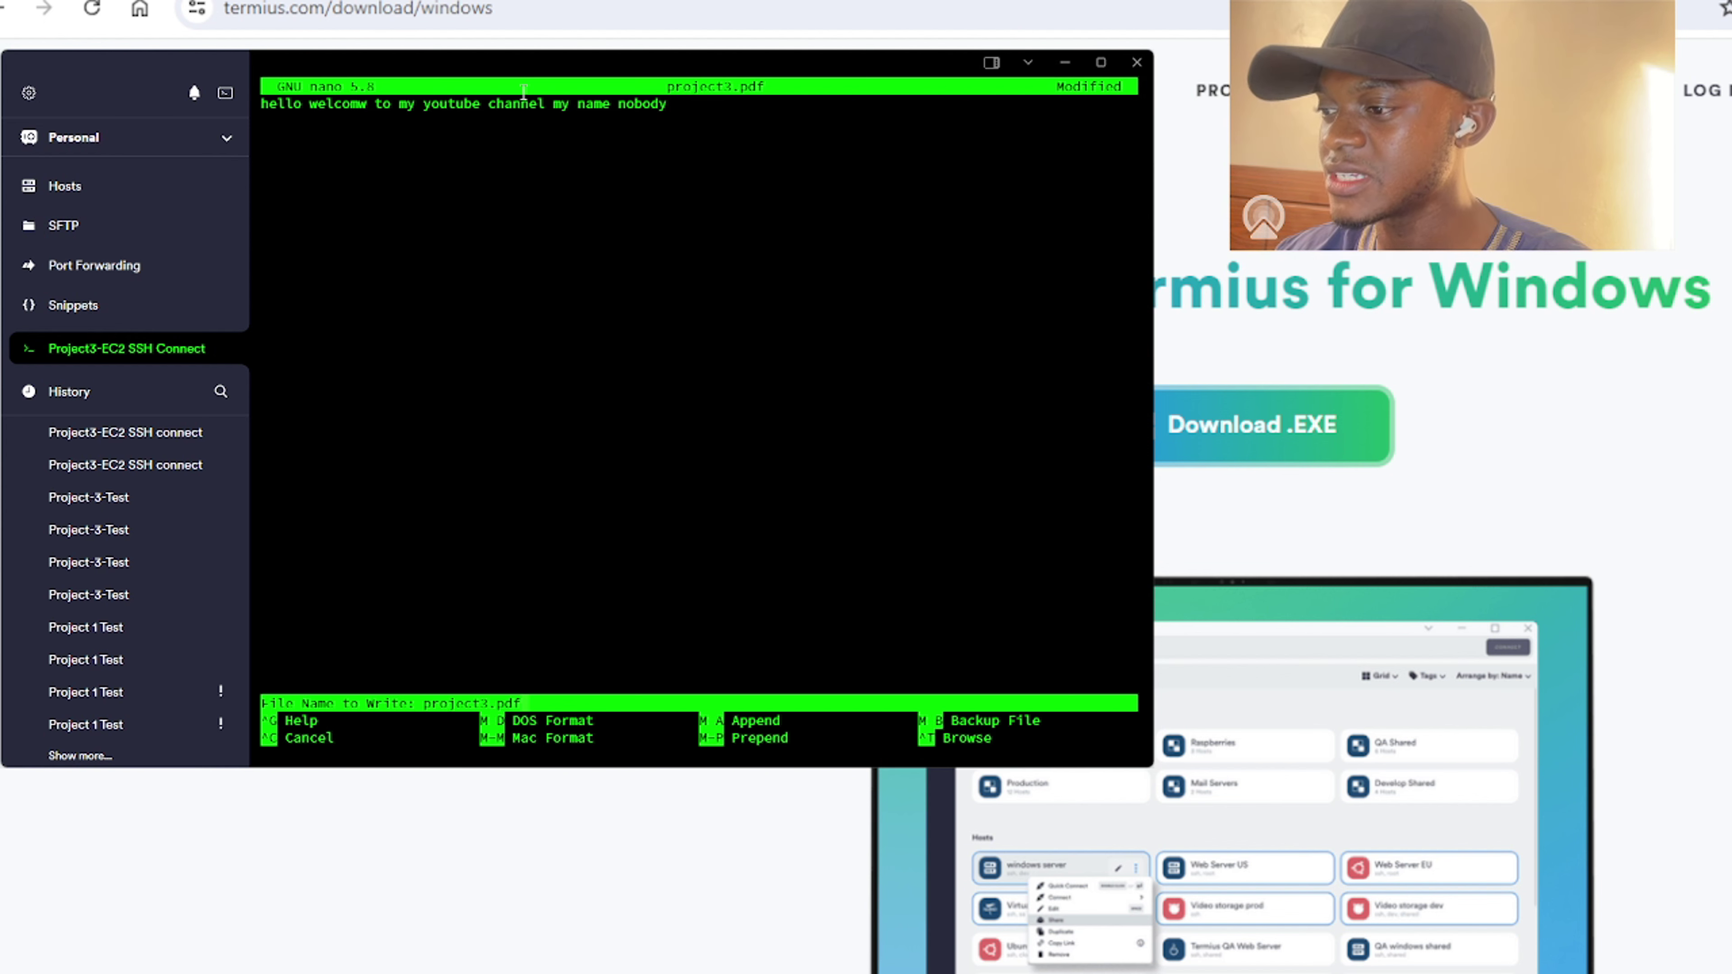
pyautogui.press('Return')
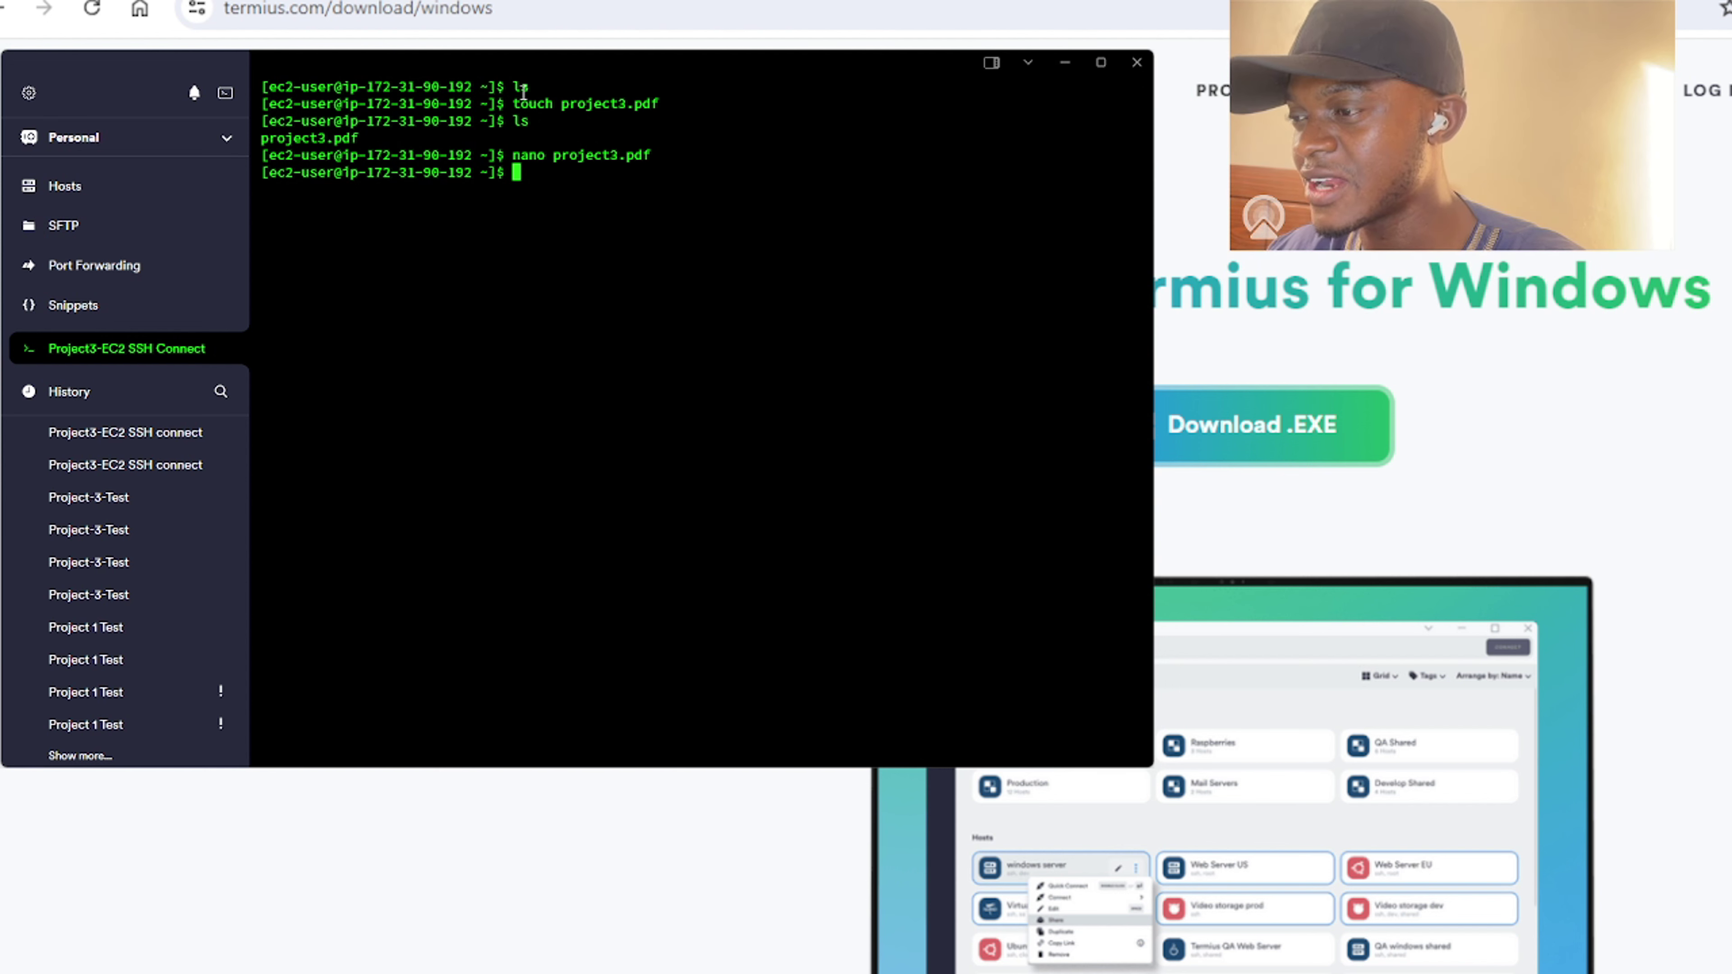
# Display the contents of project3.pdf in the terminal with cat.
pyautogui.write('c')
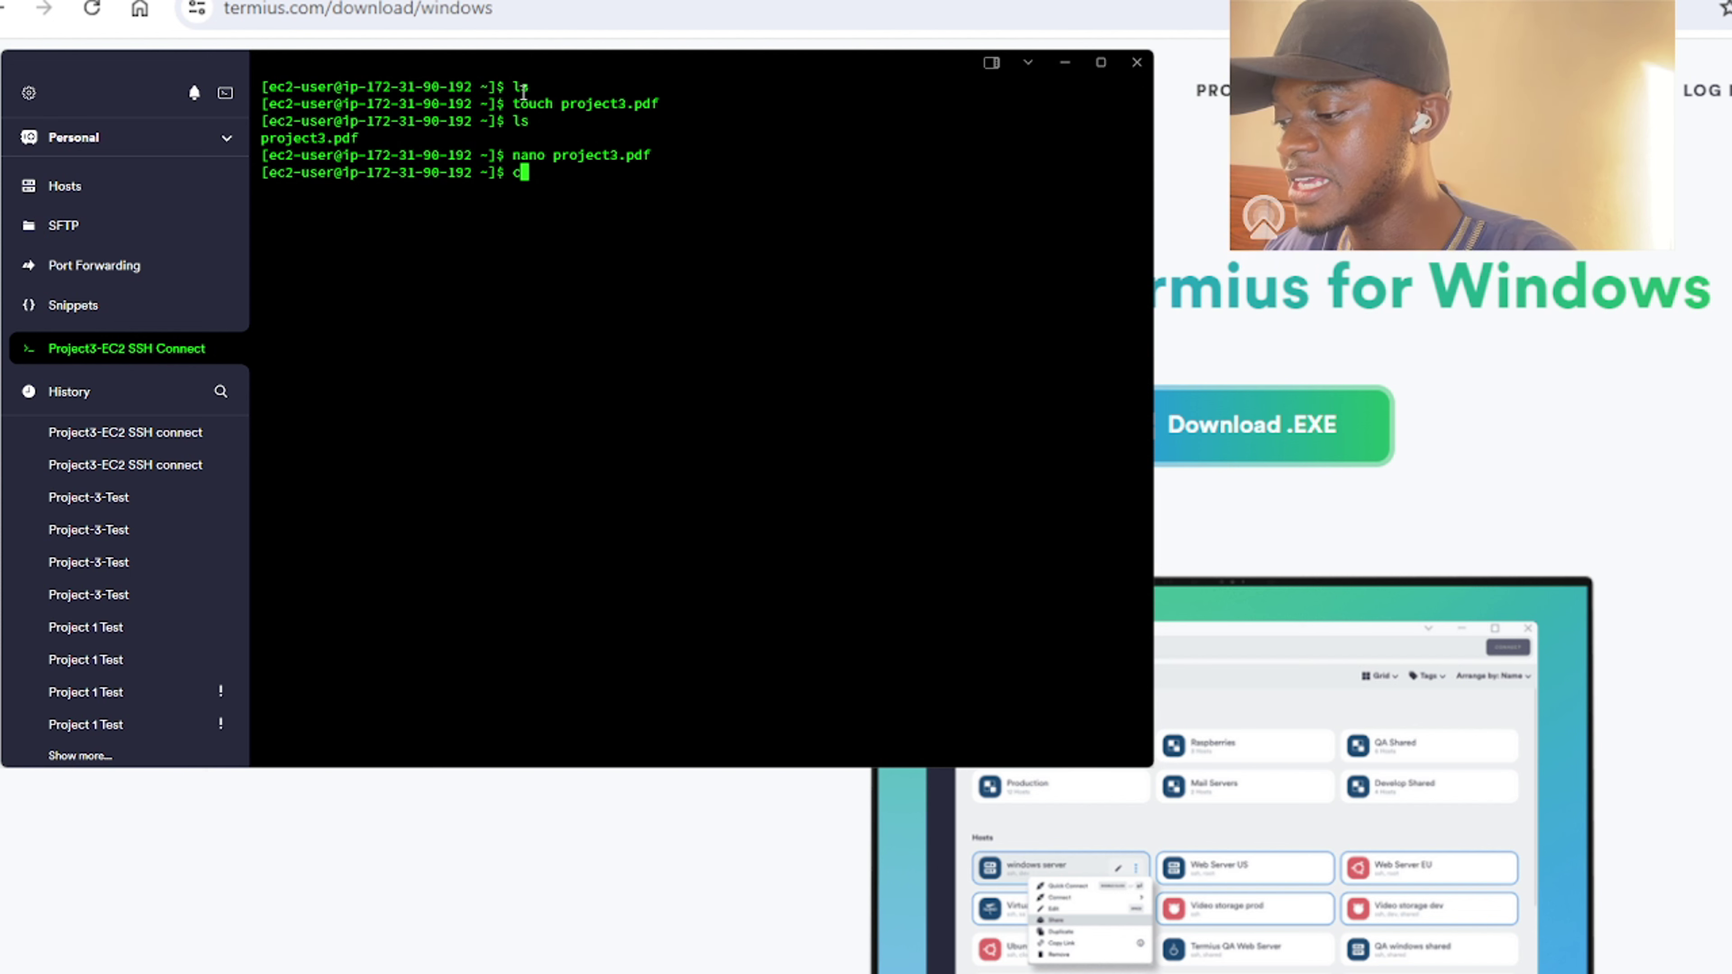
pyautogui.write('at pr')
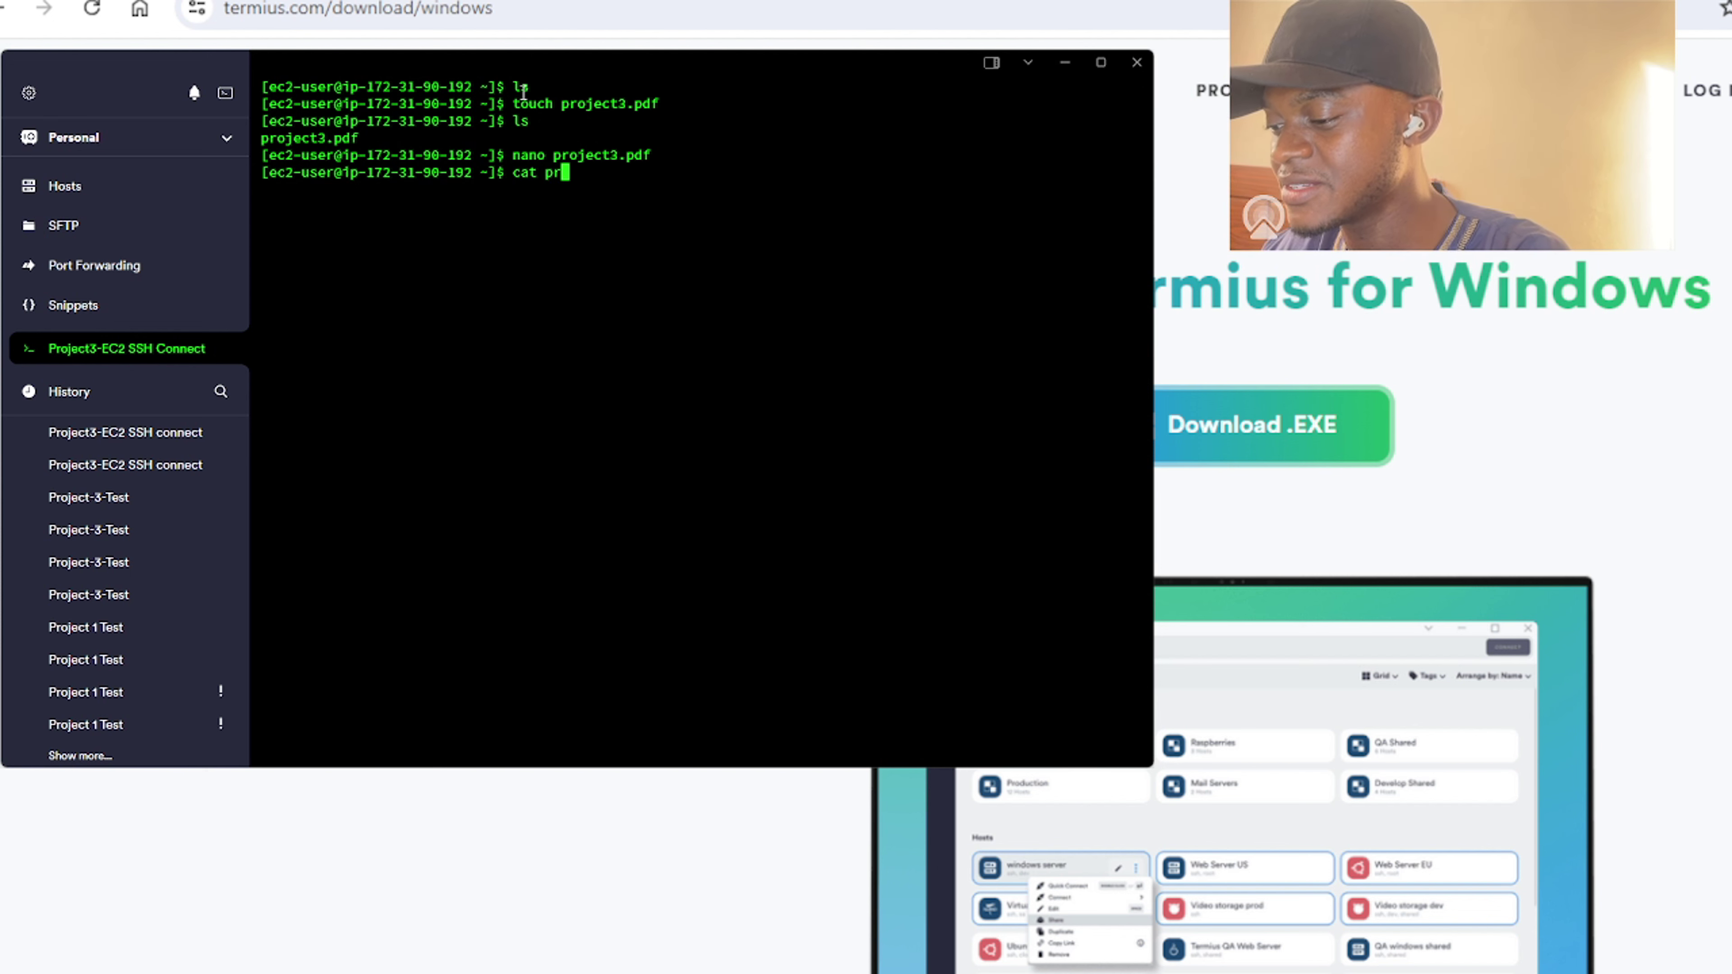
pyautogui.write('oject3')
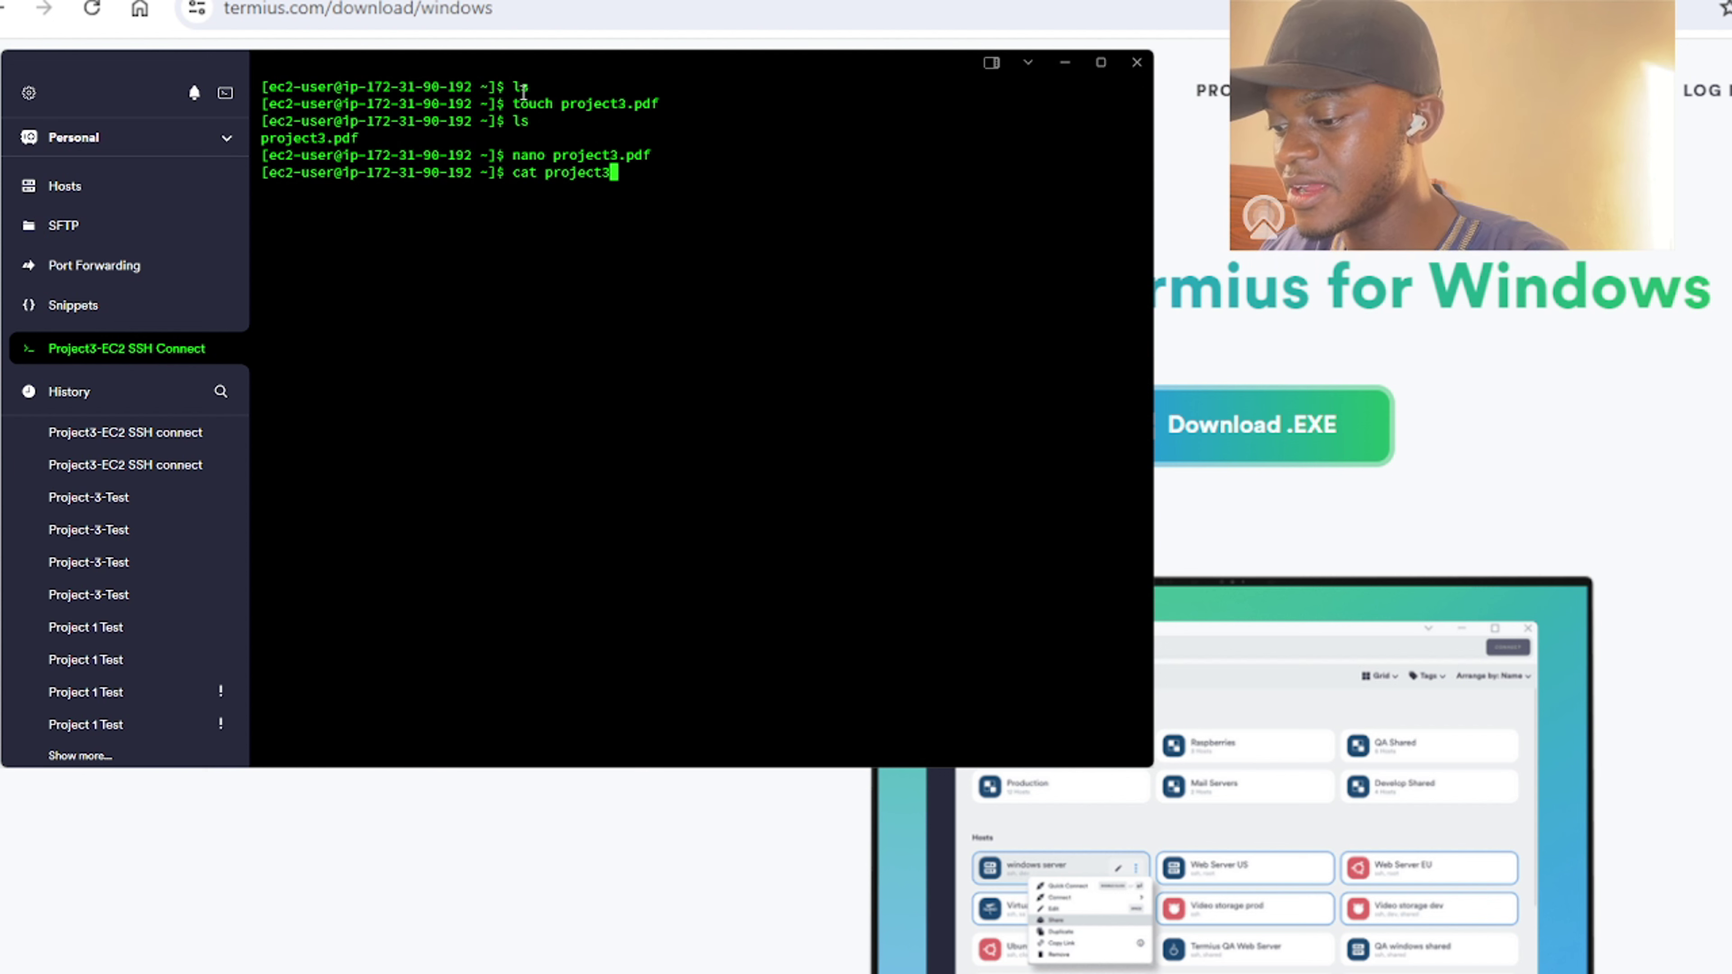
pyautogui.write('.pdf')
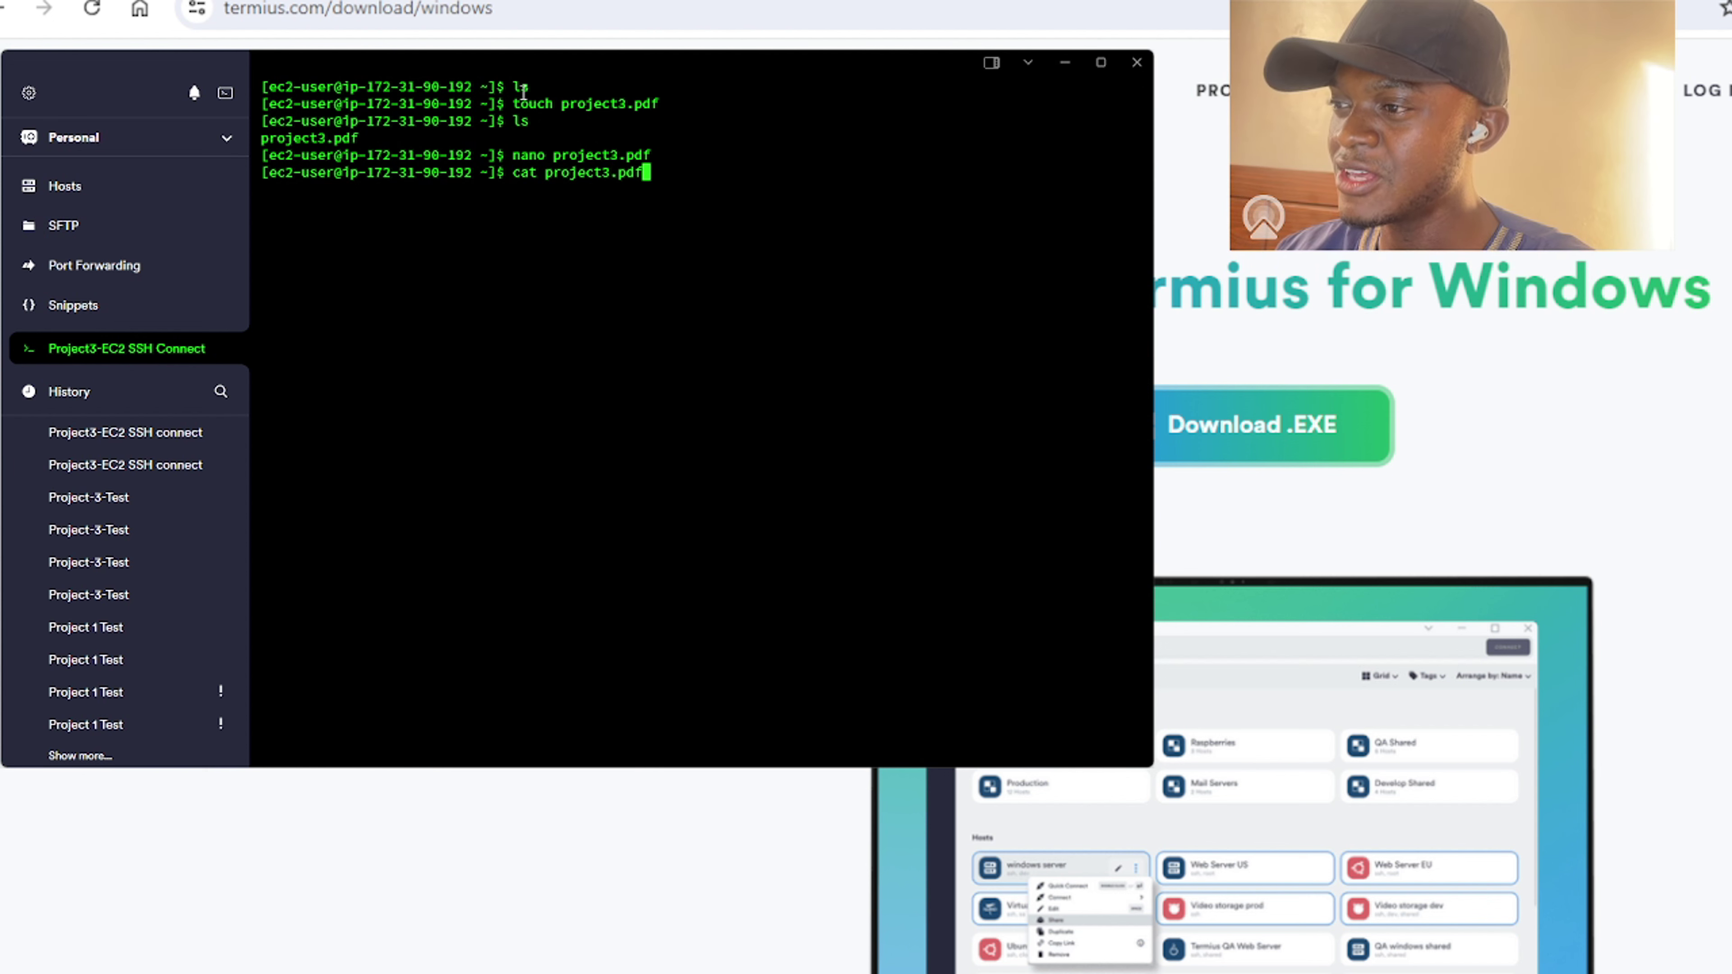
pyautogui.press('Return')
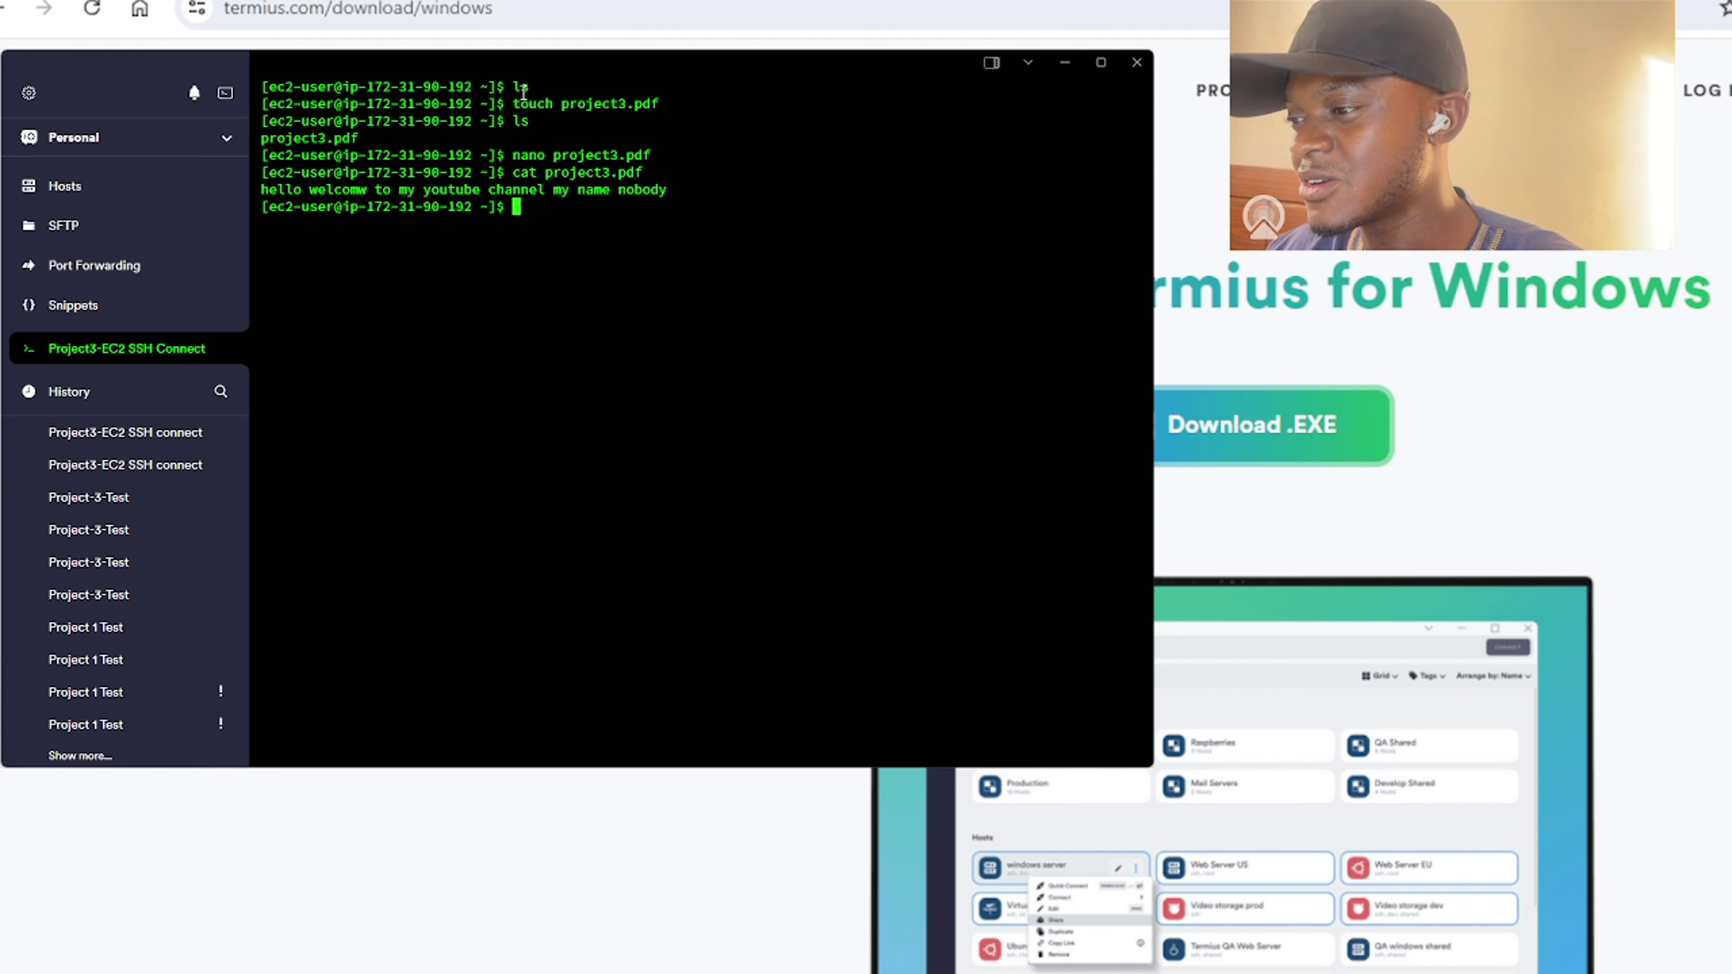
# End the SSH session with exit and reconnect to the saved host Project3-EC2 SSH Connect.
pyautogui.write('exit')
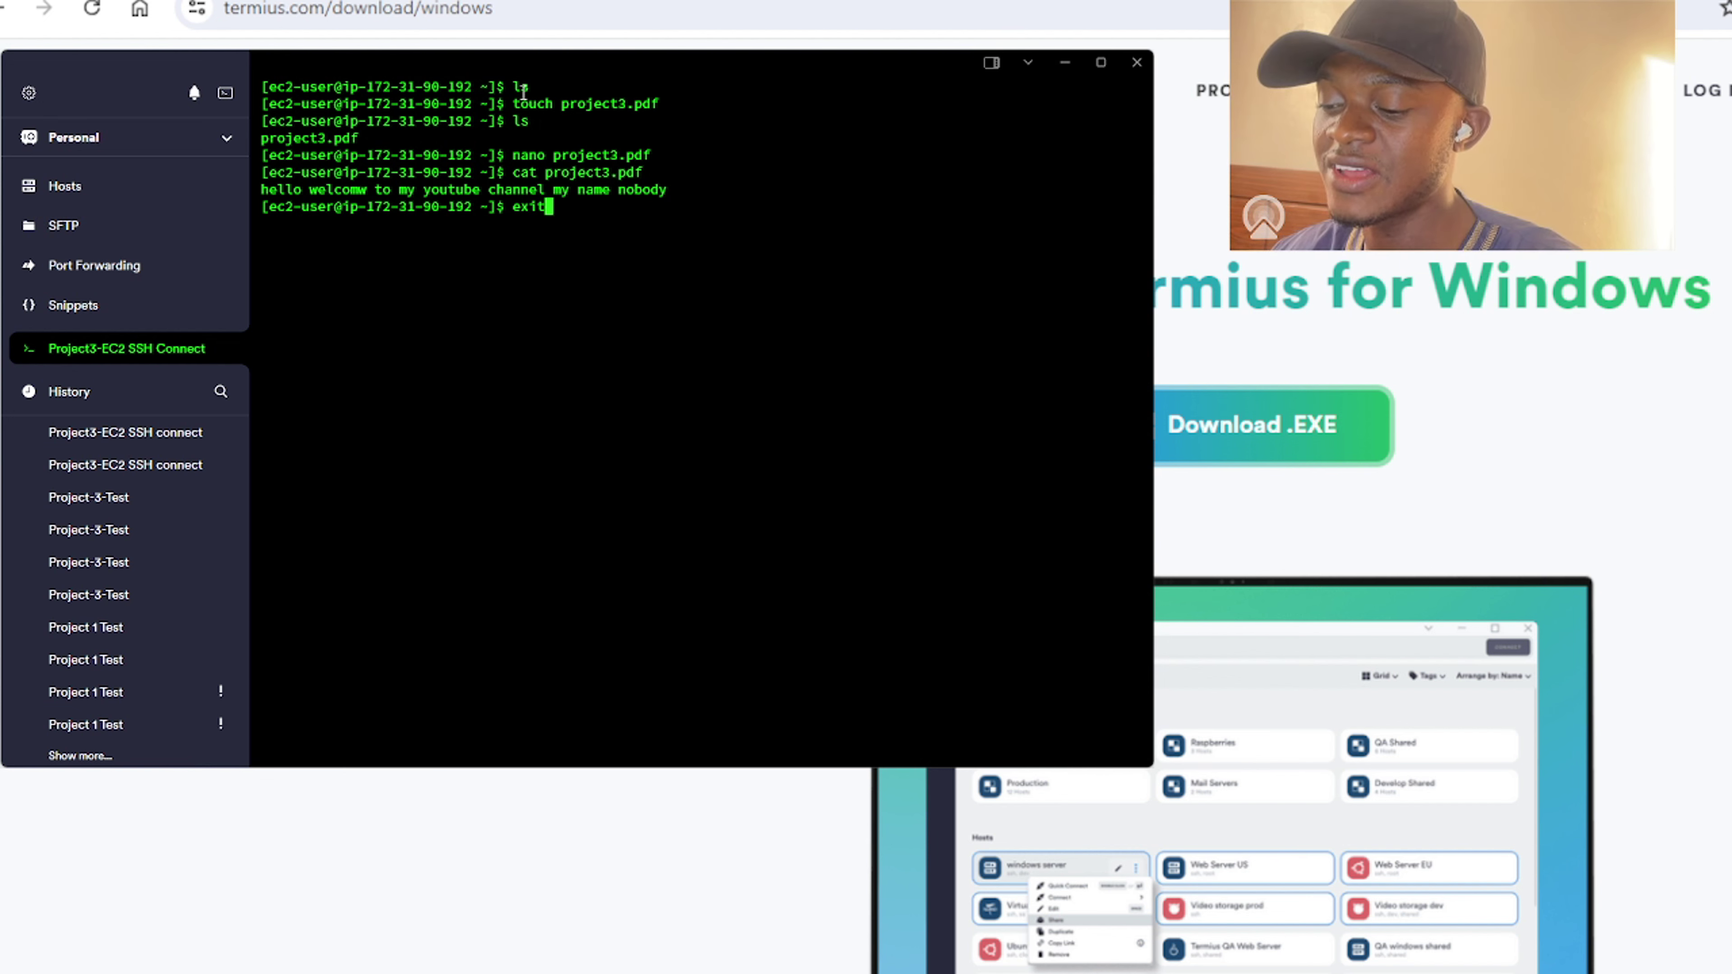
pyautogui.press('Return')
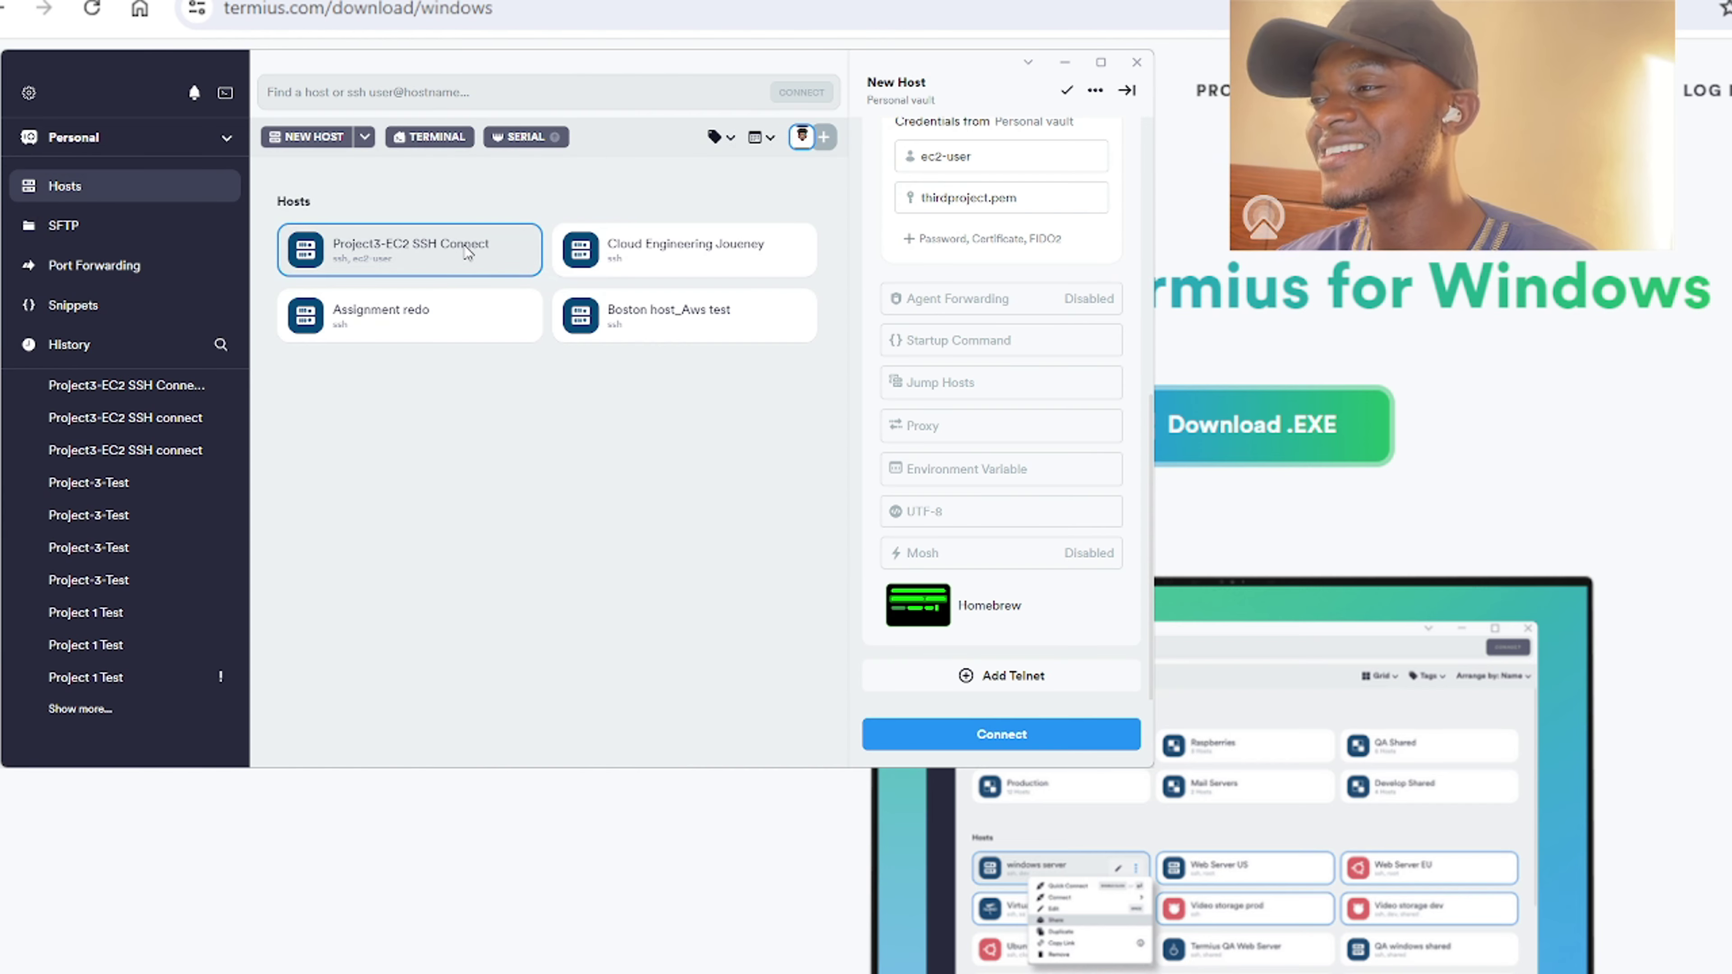
pyautogui.doubleClick(411, 256)
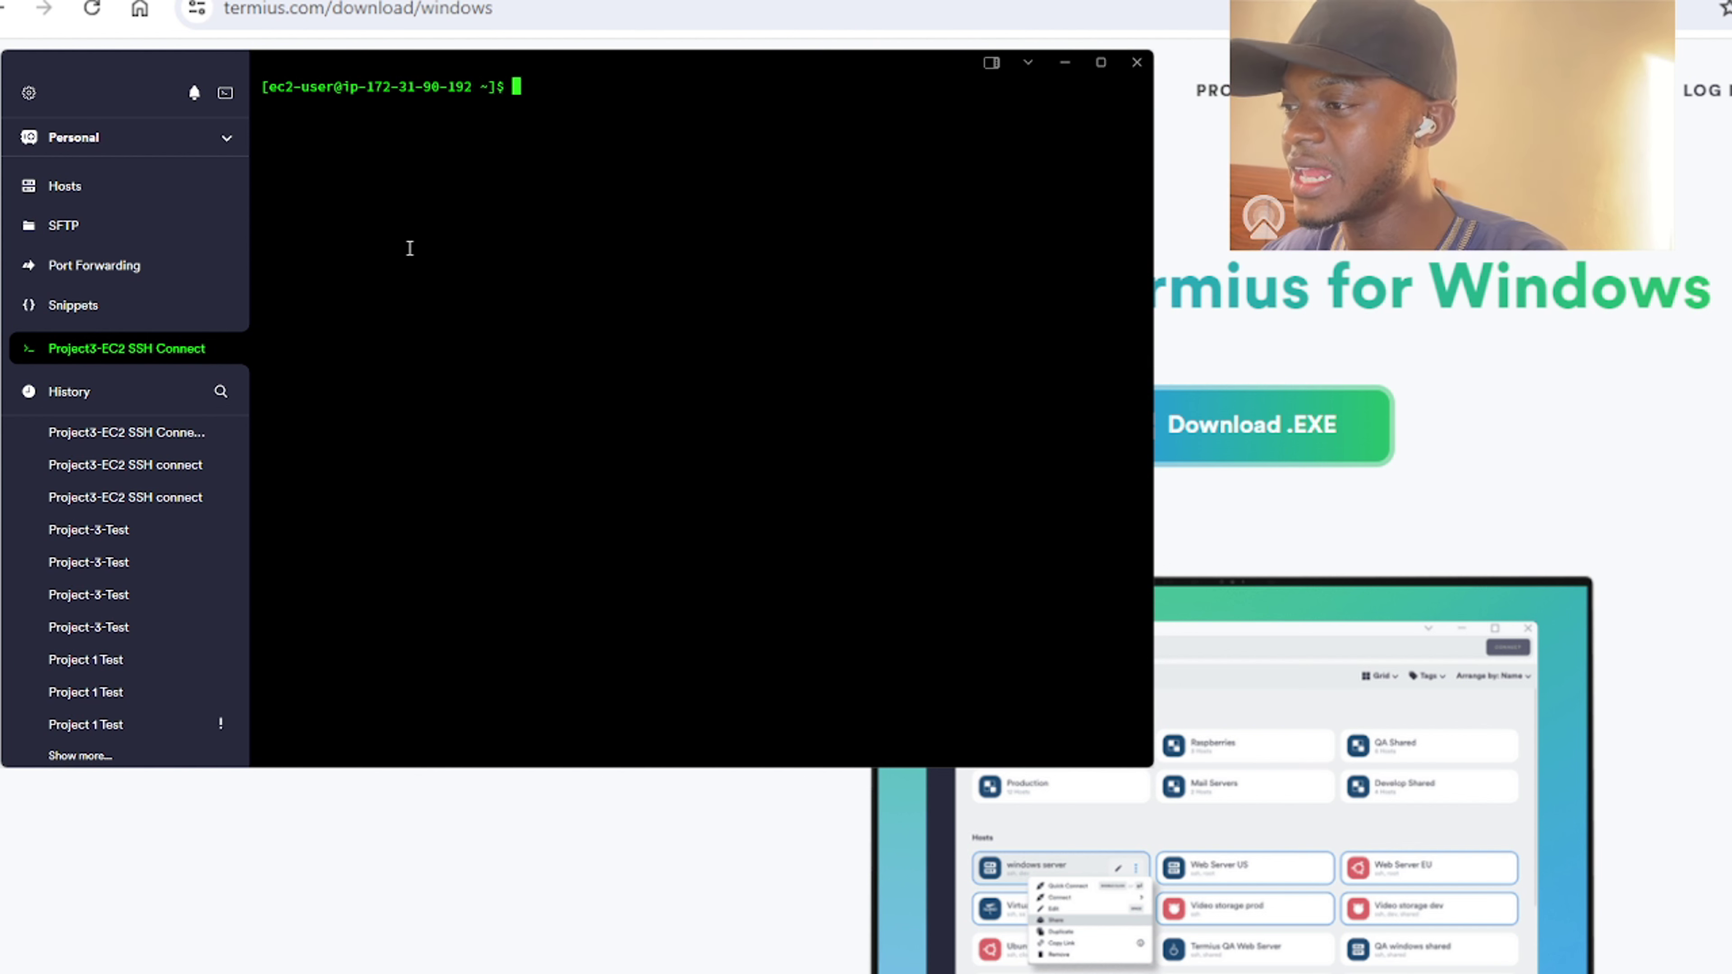
# List the home directory's files with ls and print project3.pdf with cat in the reconnected session.
pyautogui.write('ls')
pyautogui.press('Return')
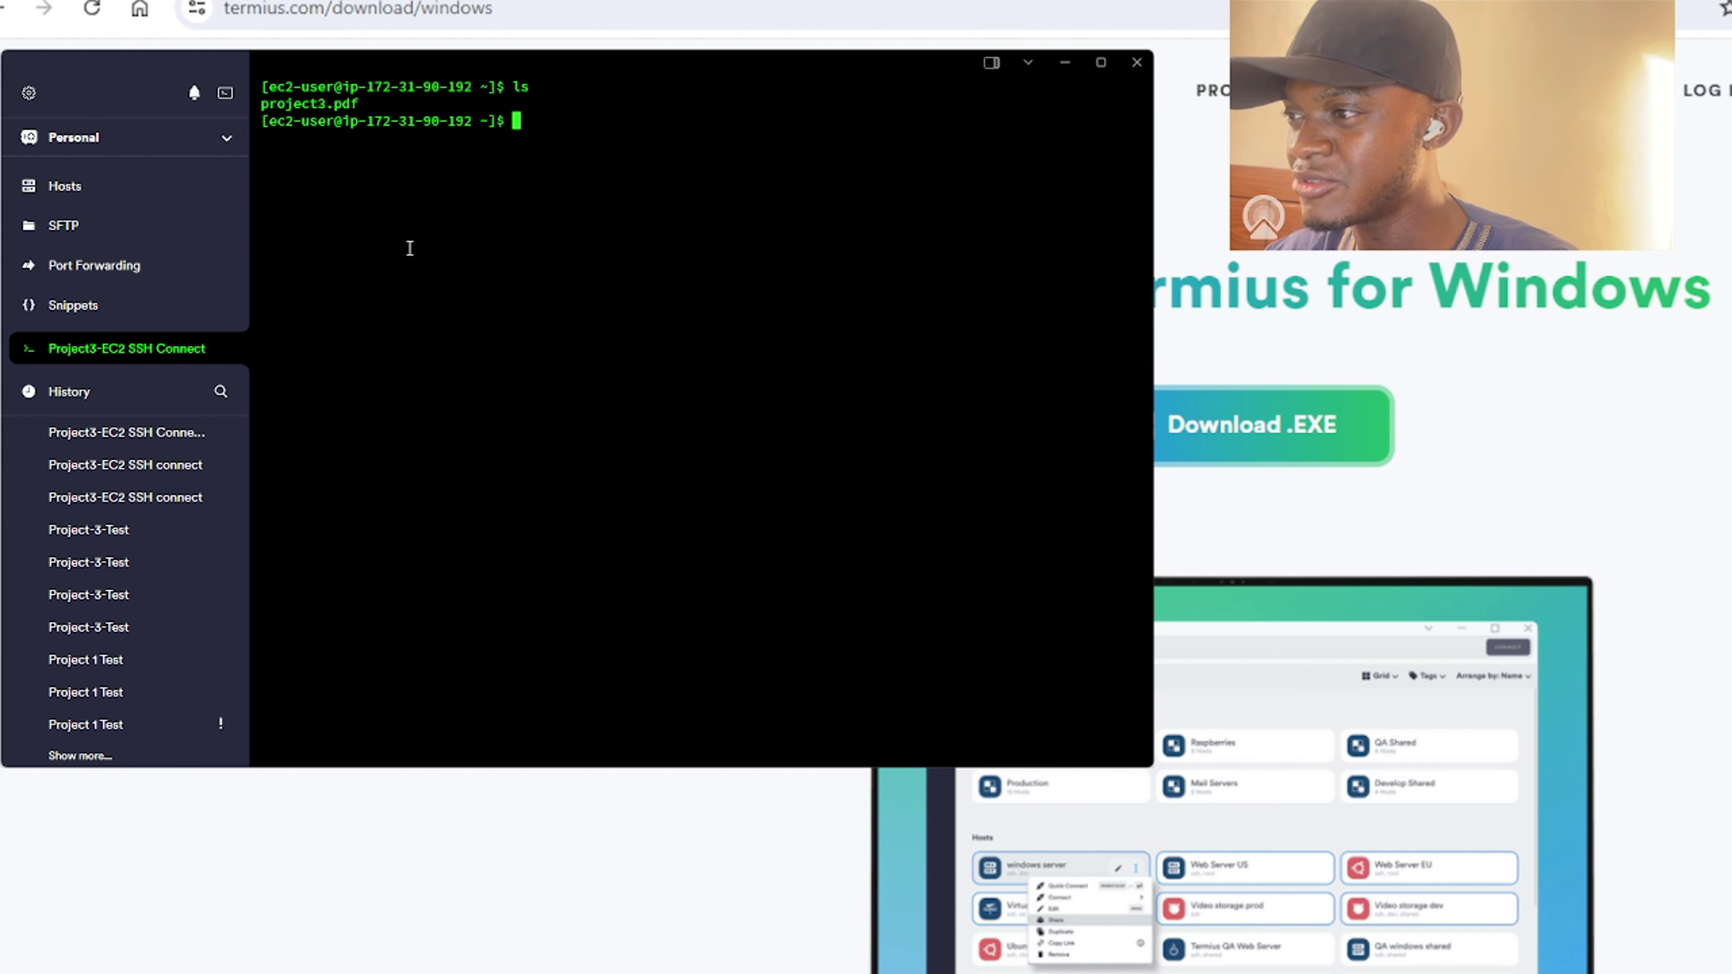
pyautogui.write('c')
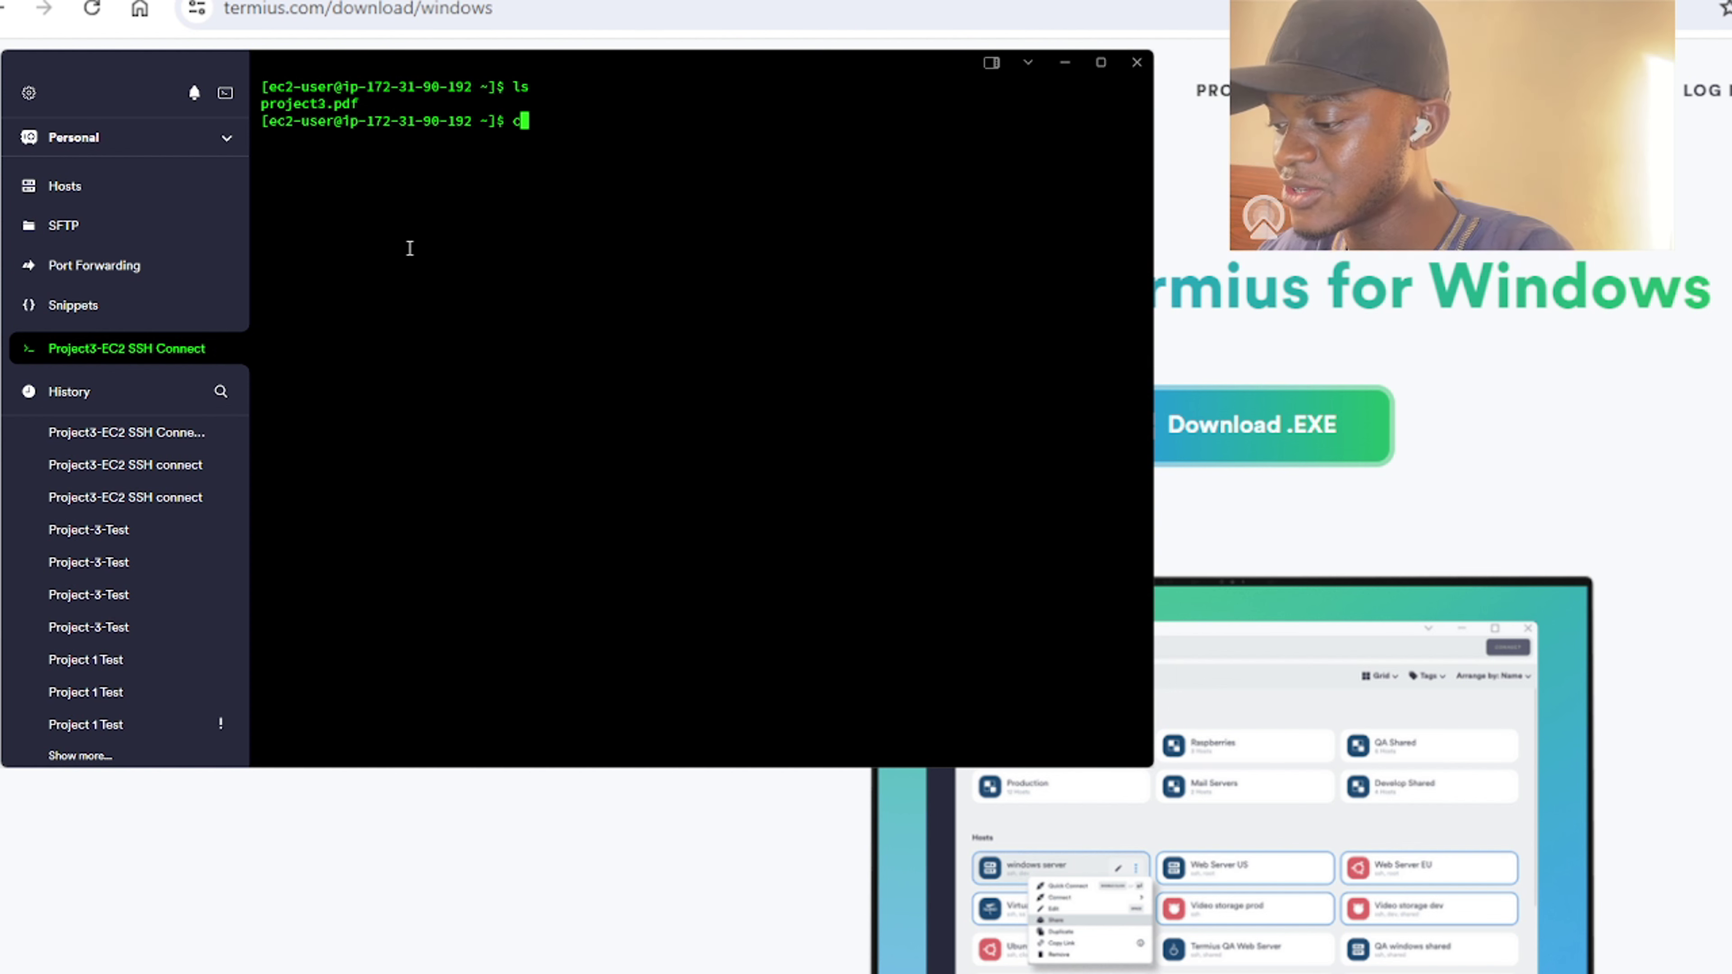
pyautogui.write('at project3')
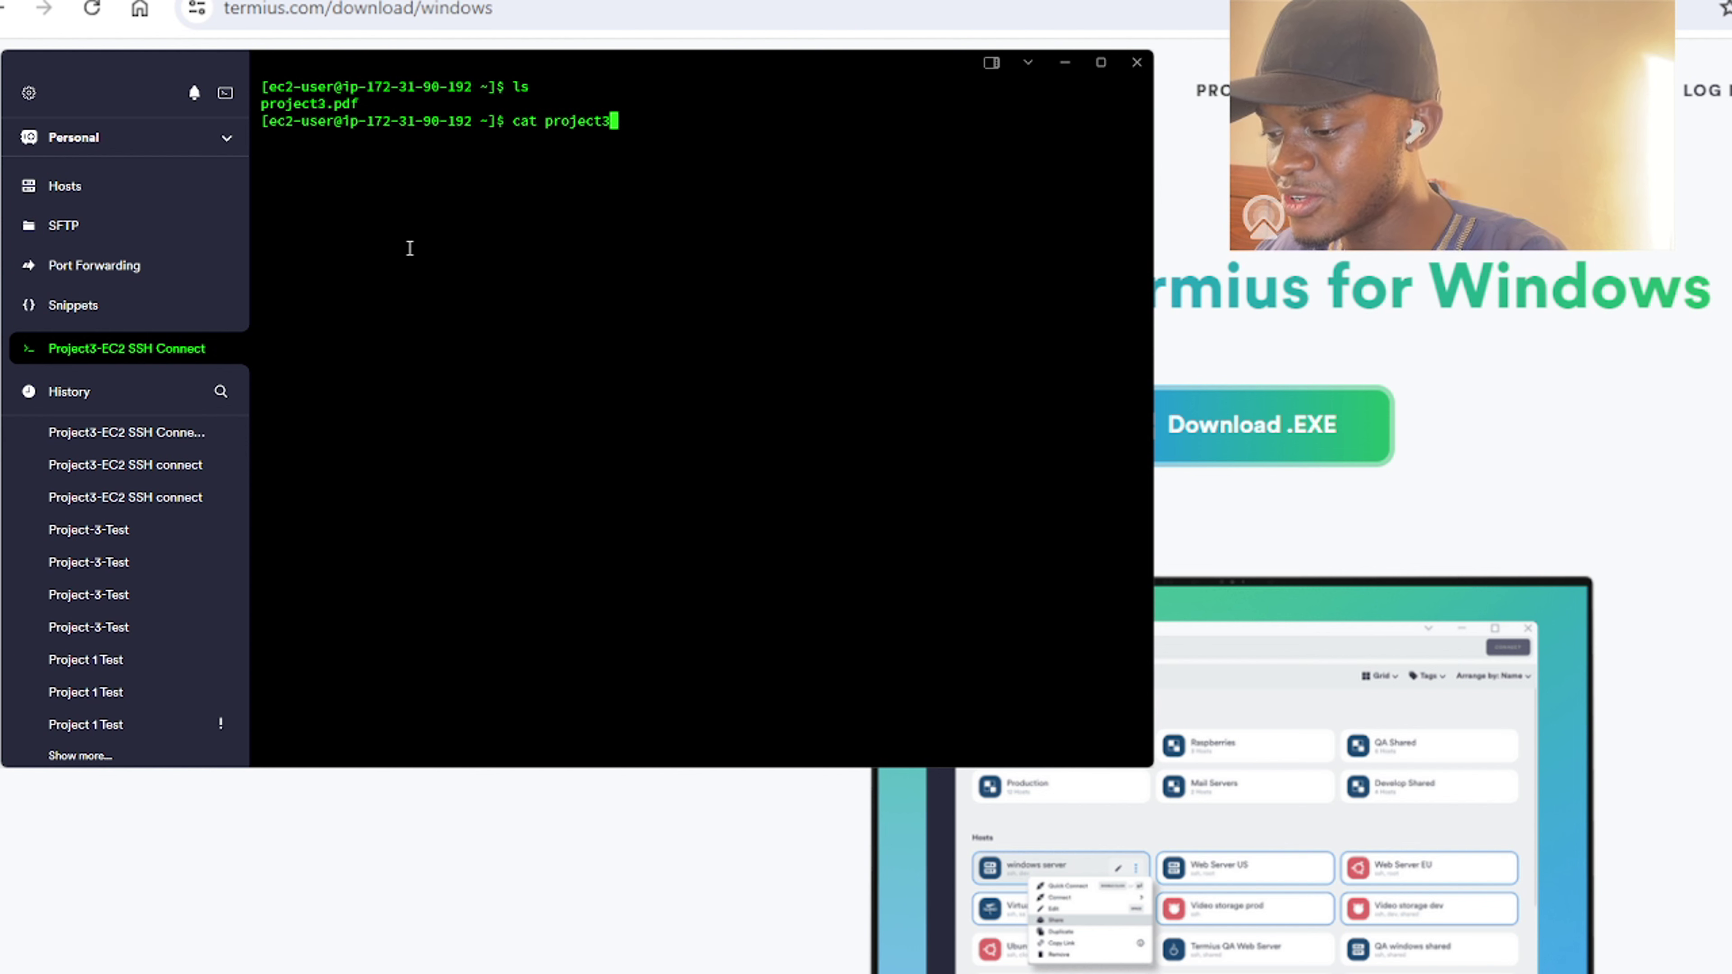
pyautogui.write('.pdf')
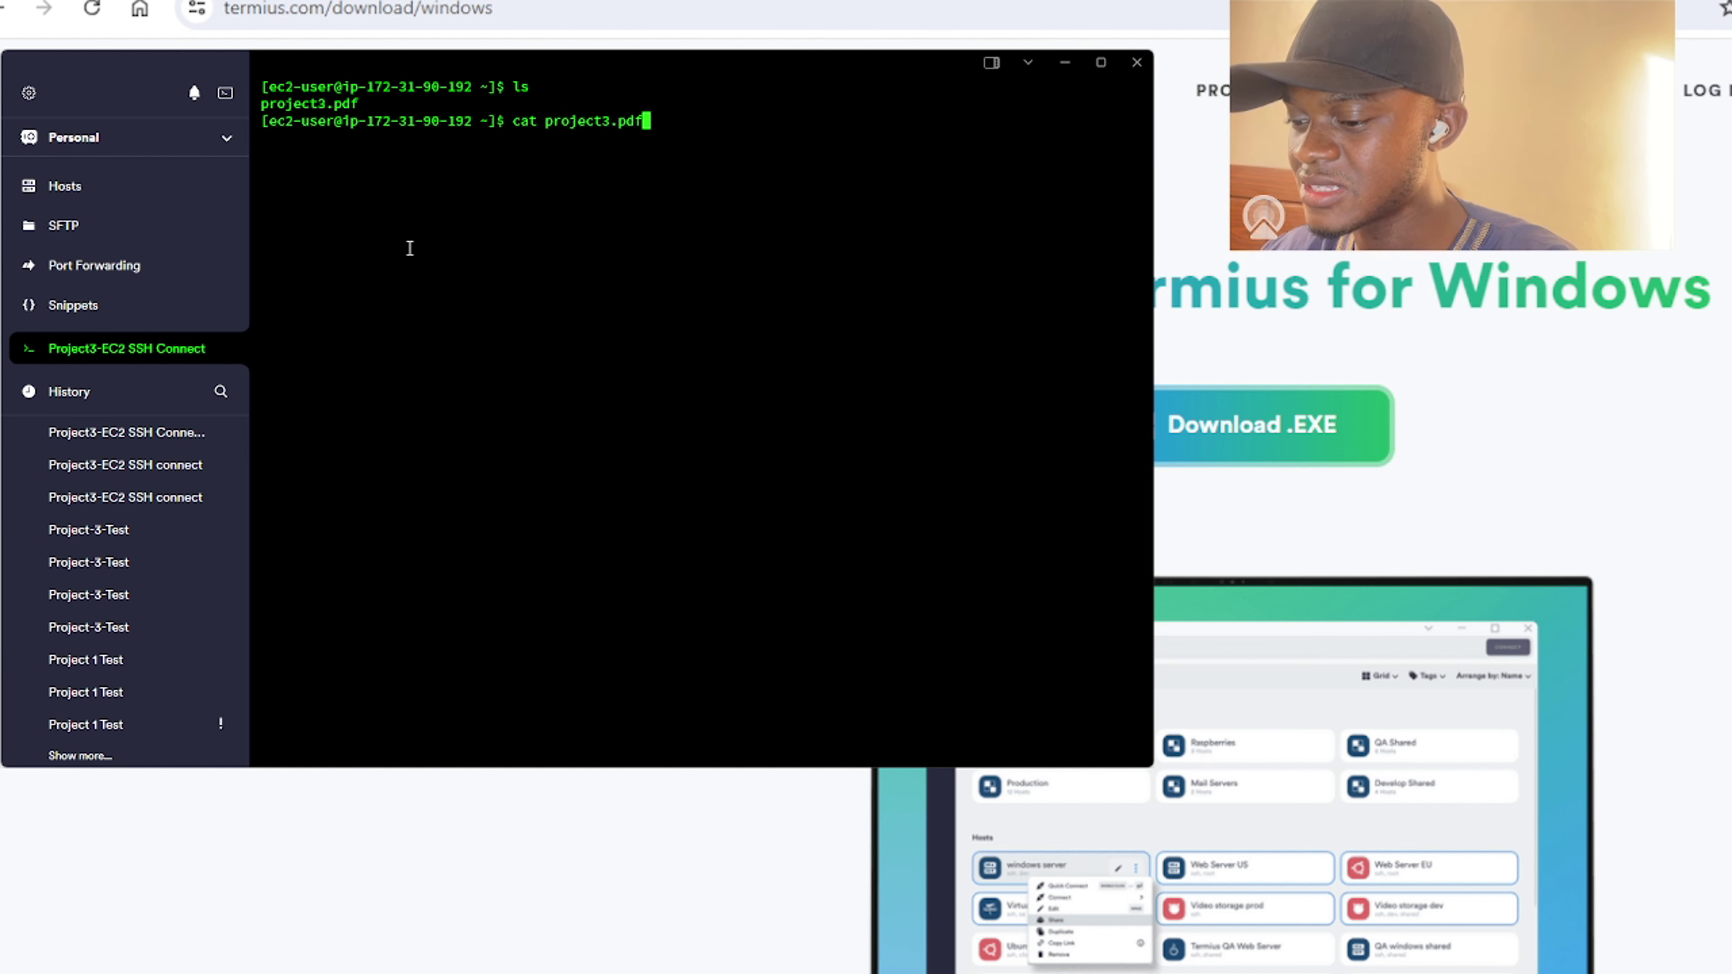
pyautogui.press('Return')
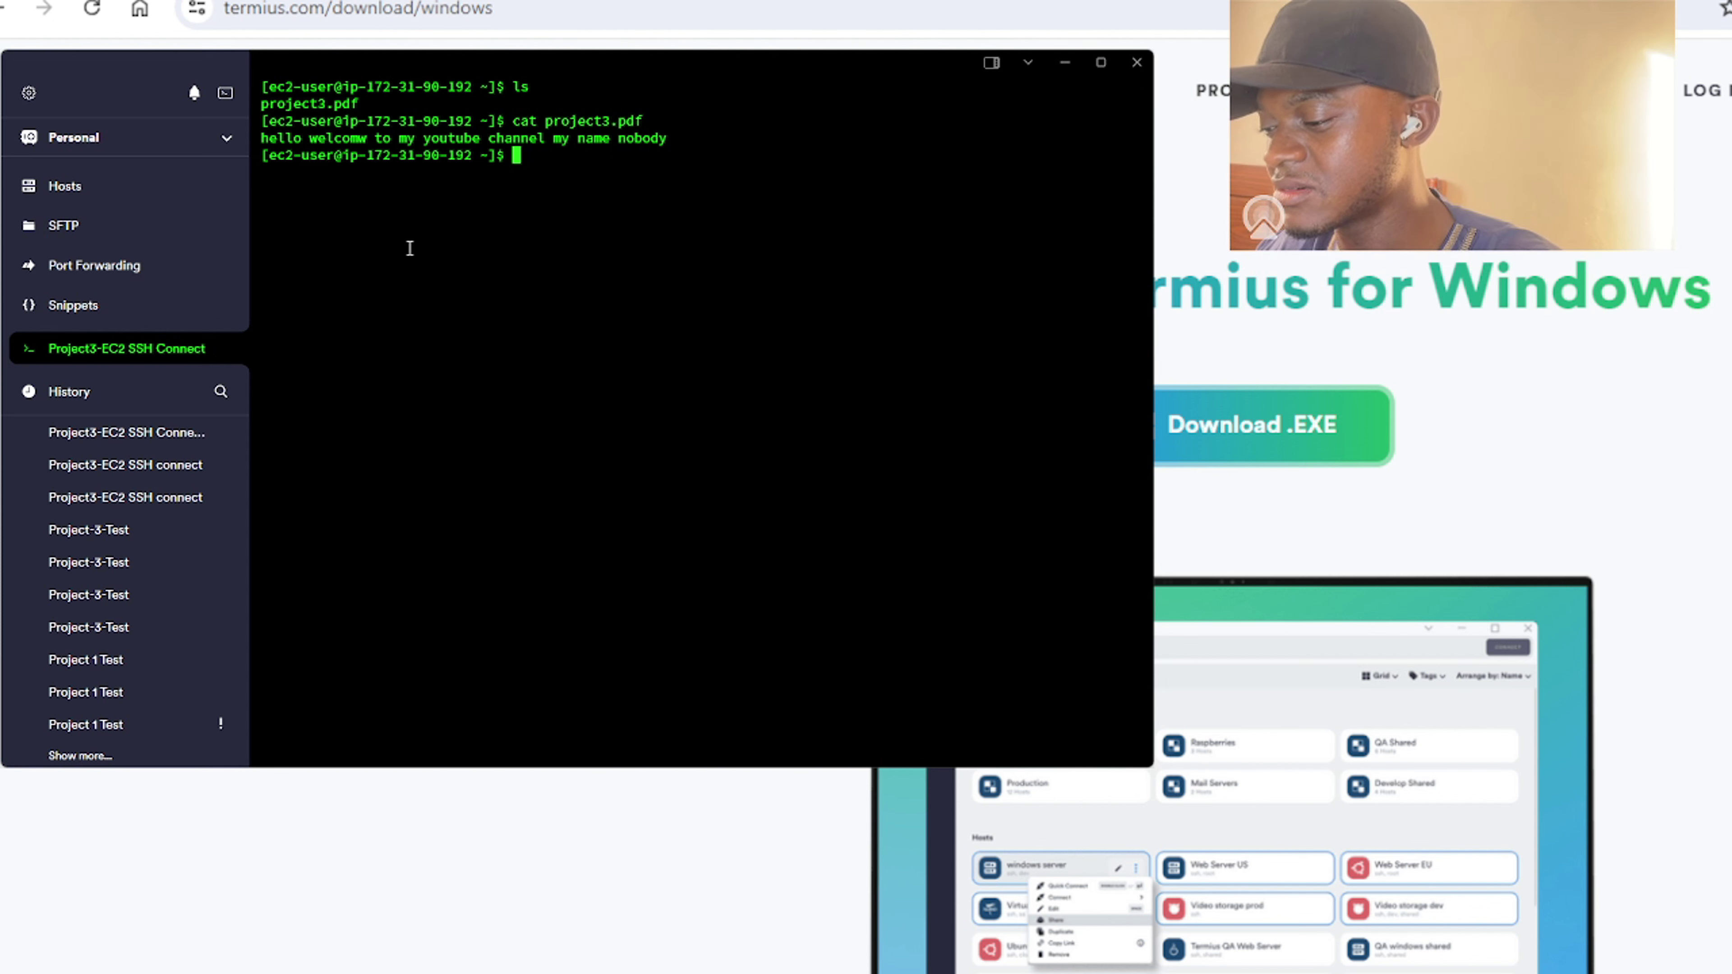
# Delete project3.pdf from the home directory with rm and list the directory's files with ls.
pyautogui.write('rm')
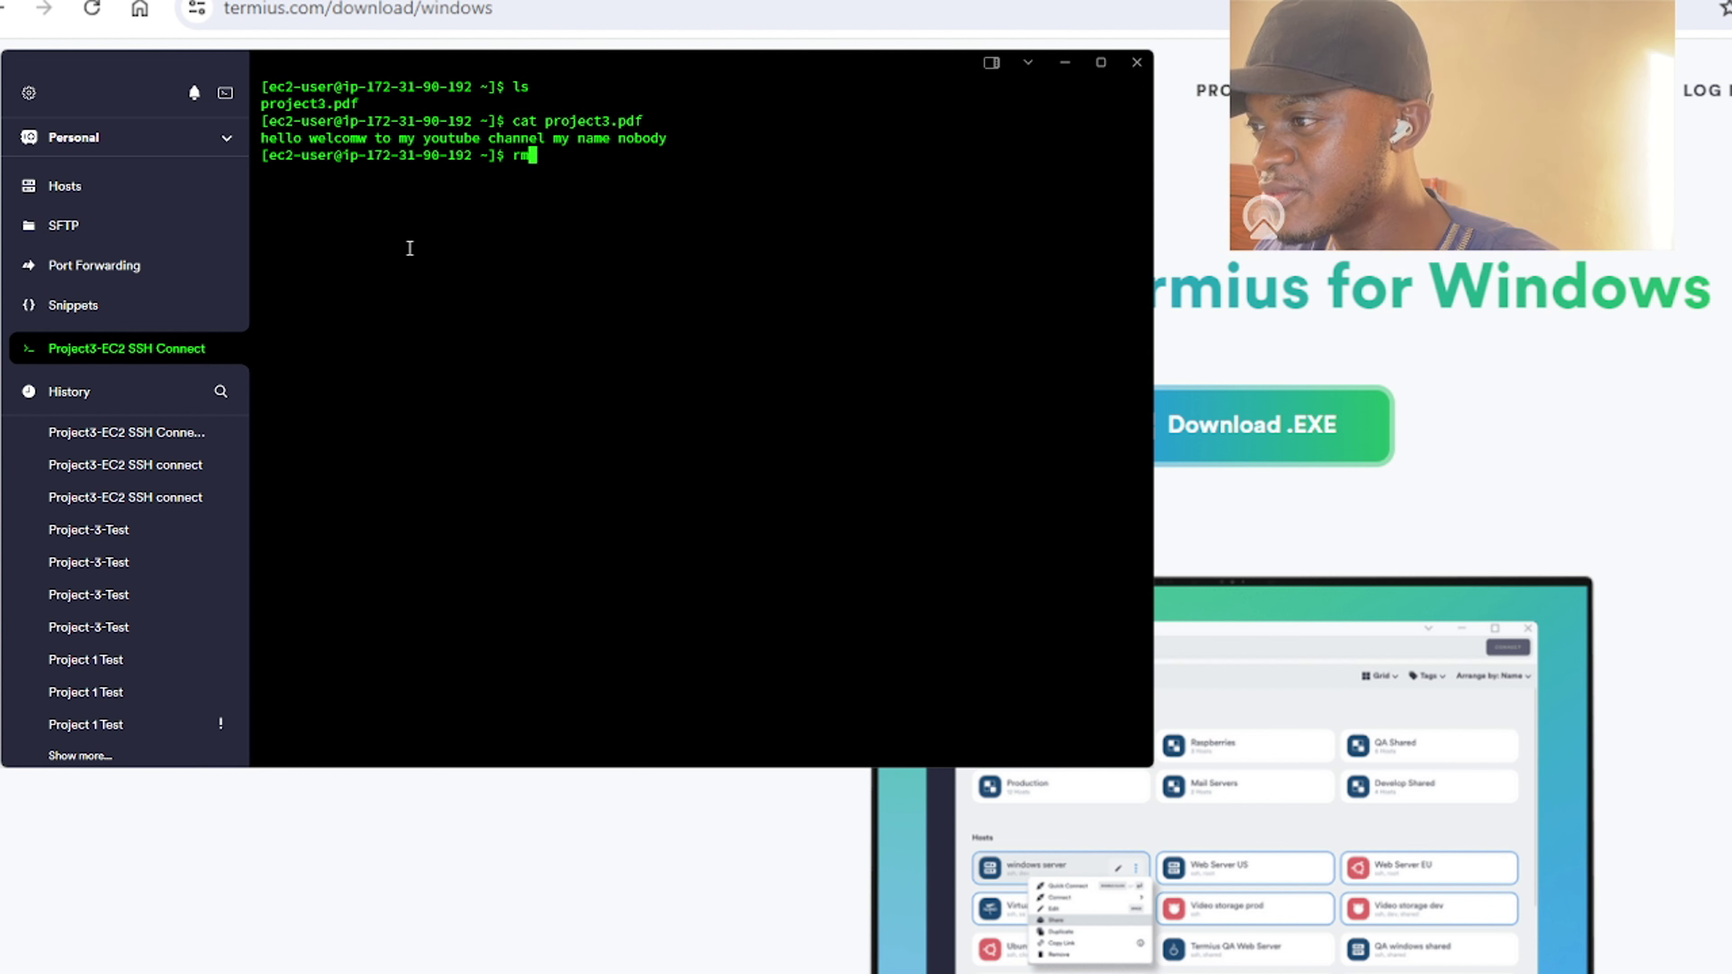
pyautogui.write(' project3')
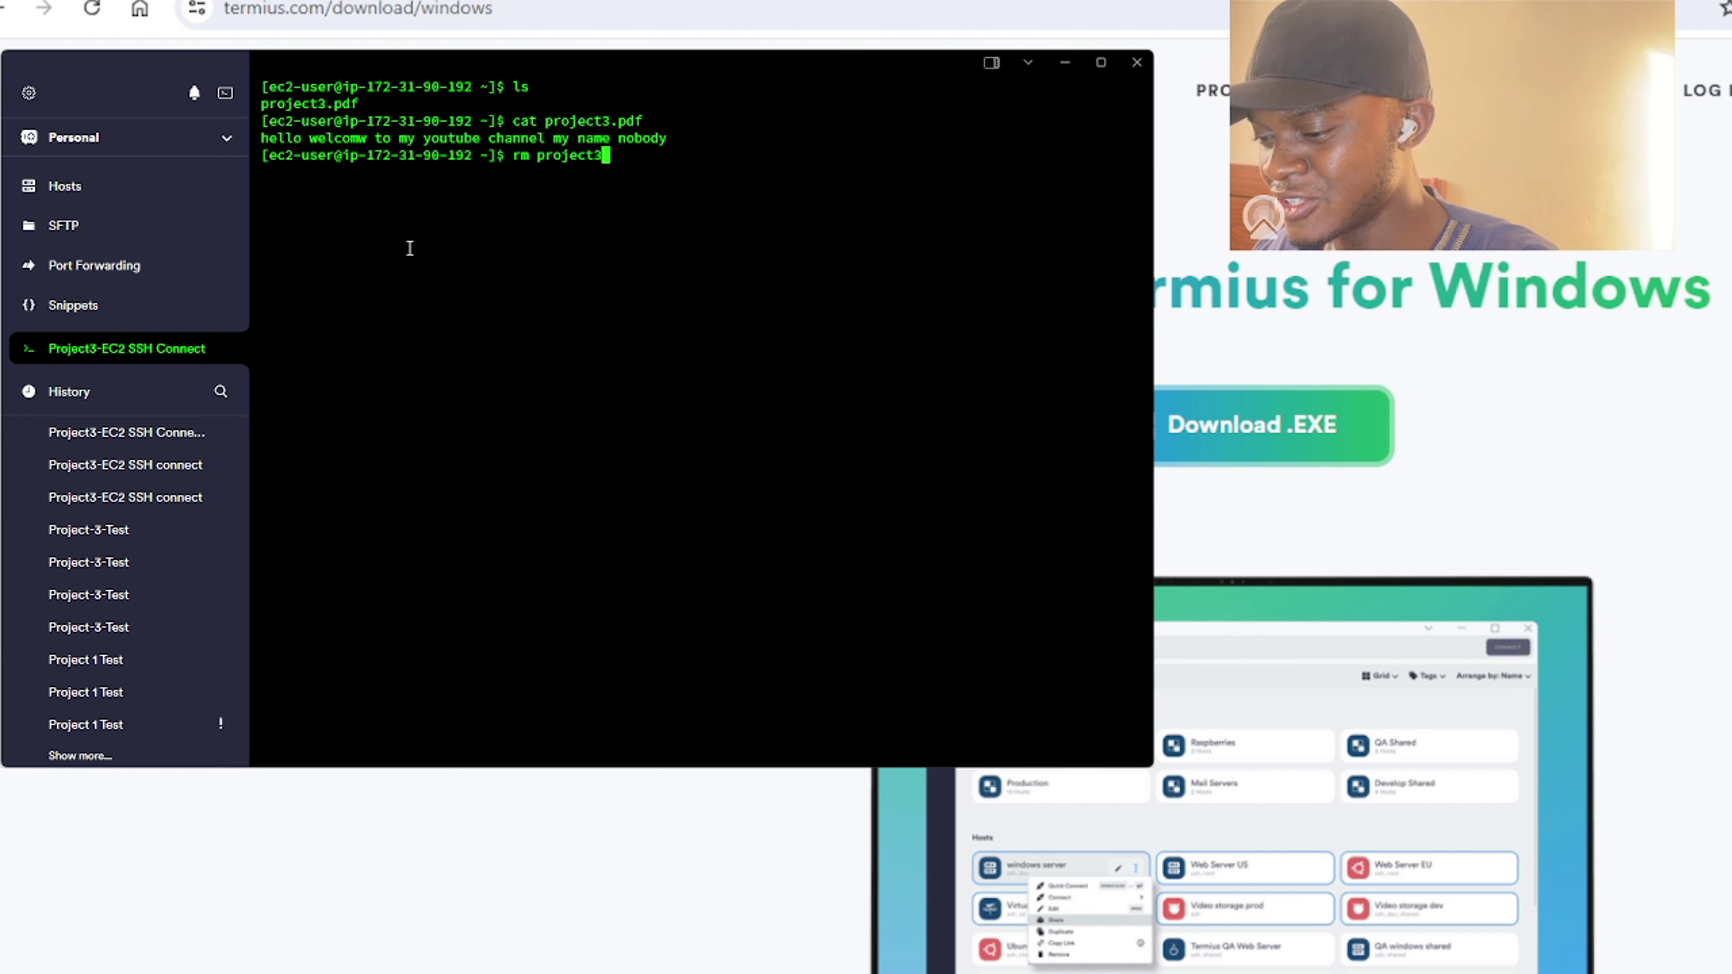
pyautogui.write('.pdf')
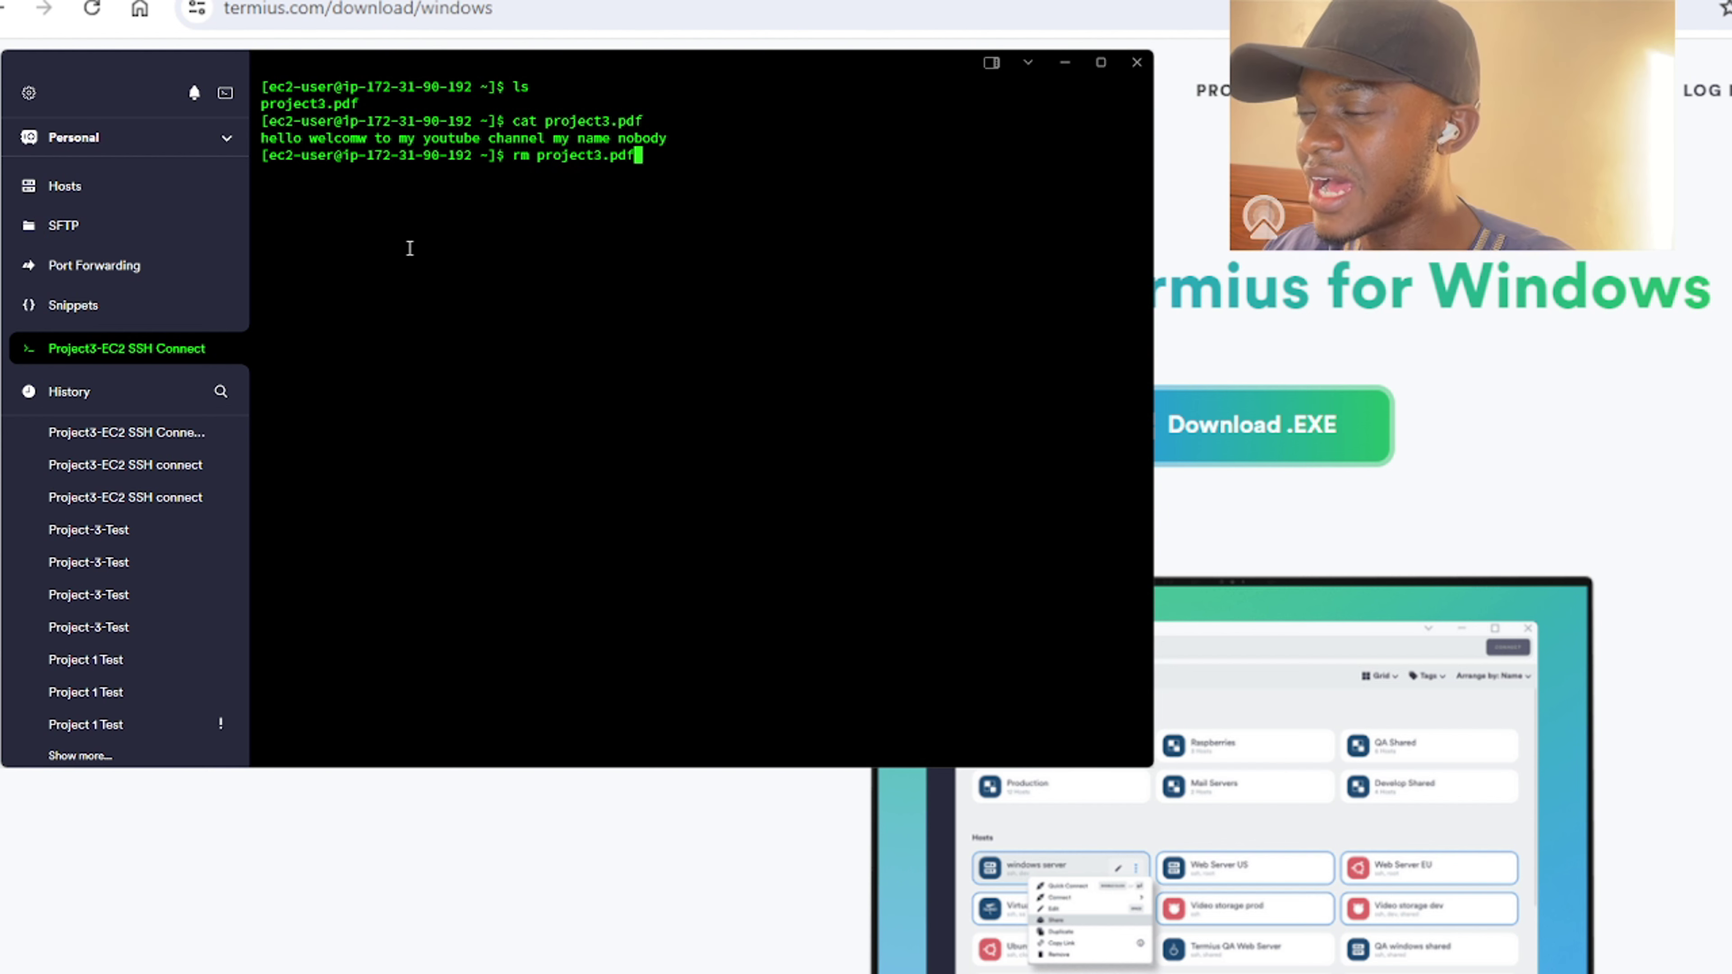
pyautogui.press('Return')
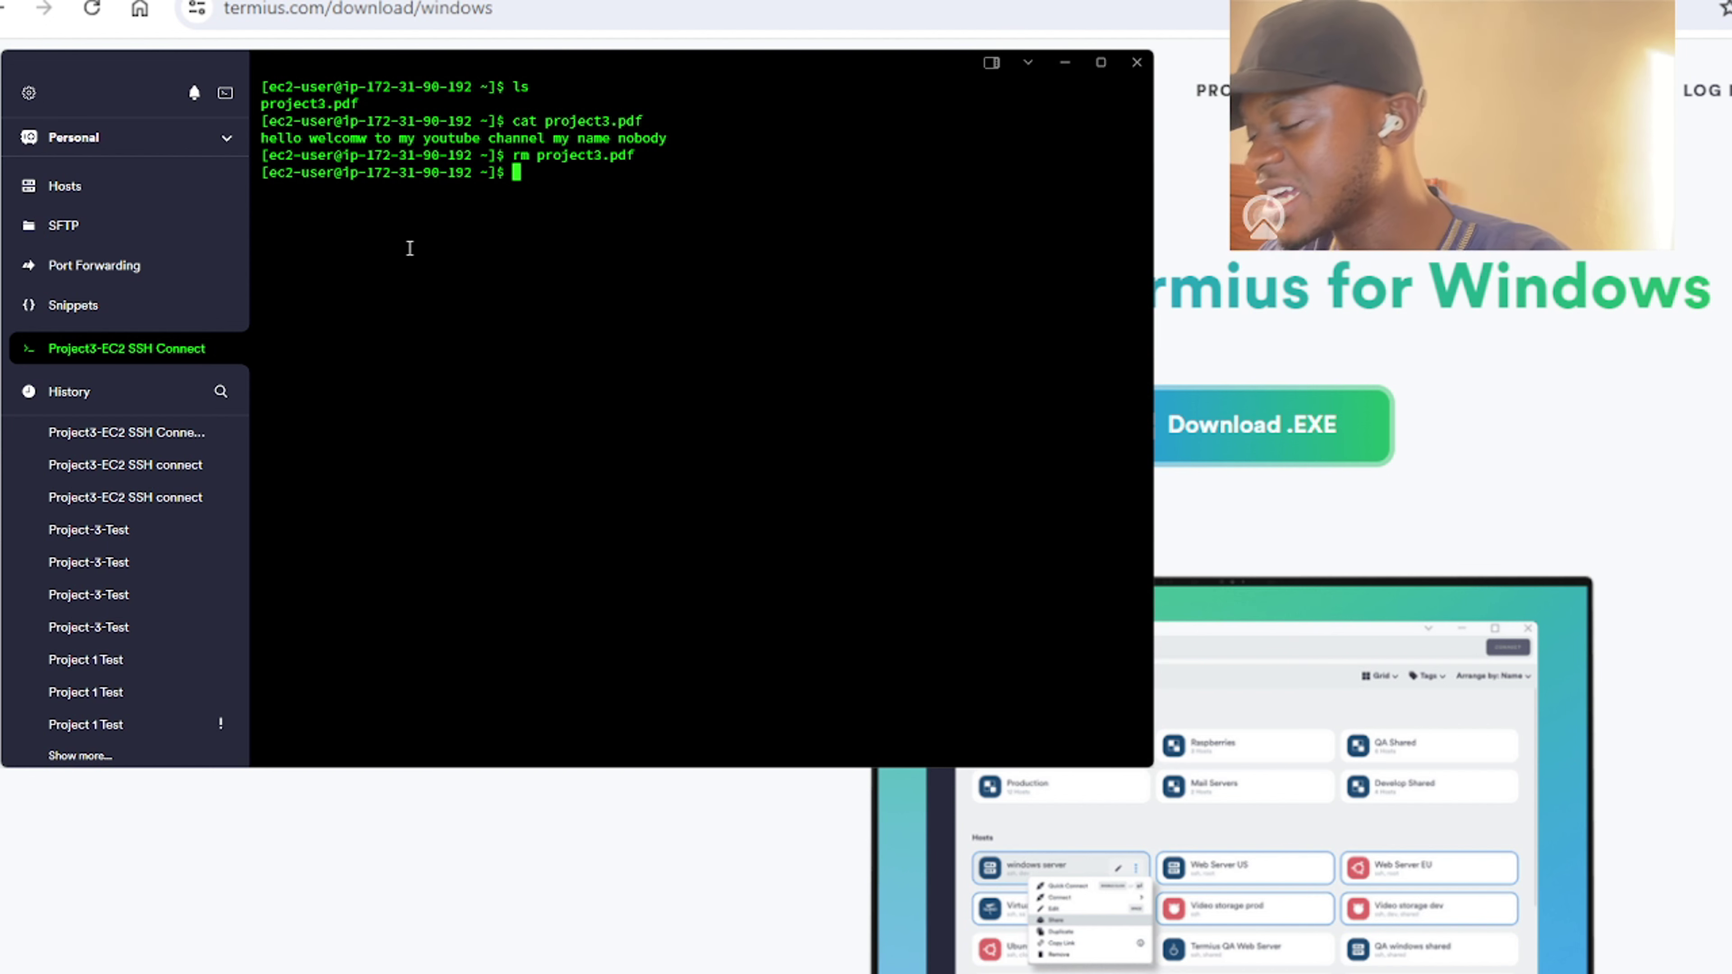
pyautogui.write('ls')
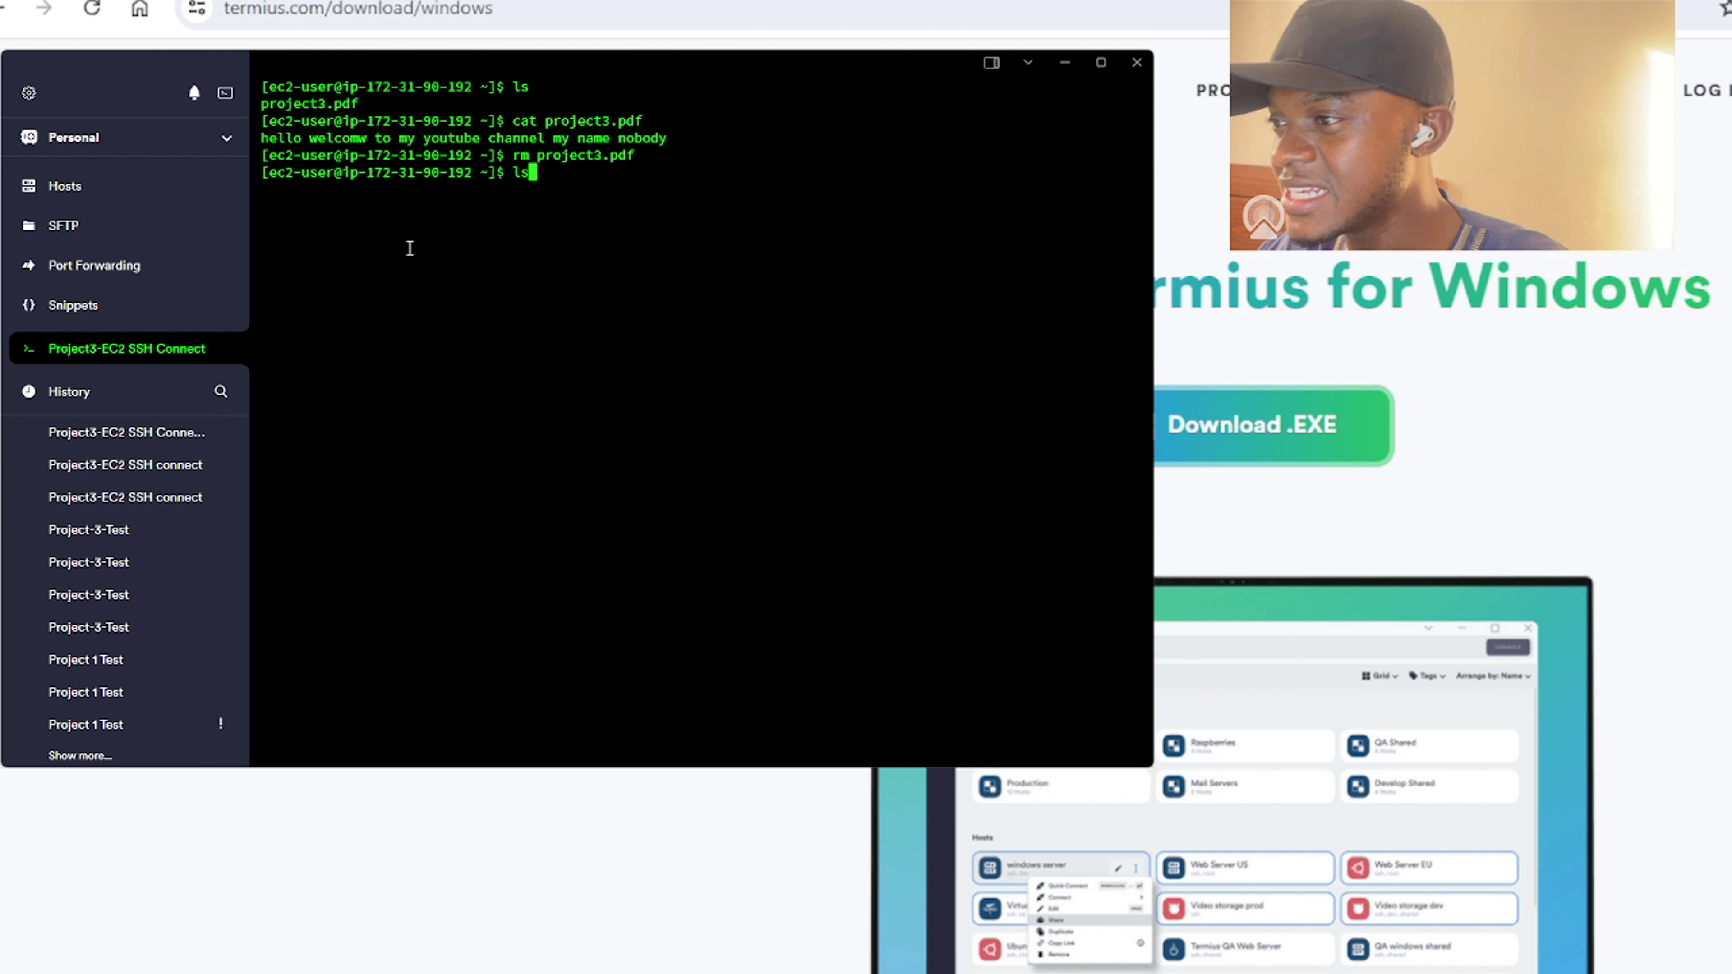
pyautogui.press('Return')
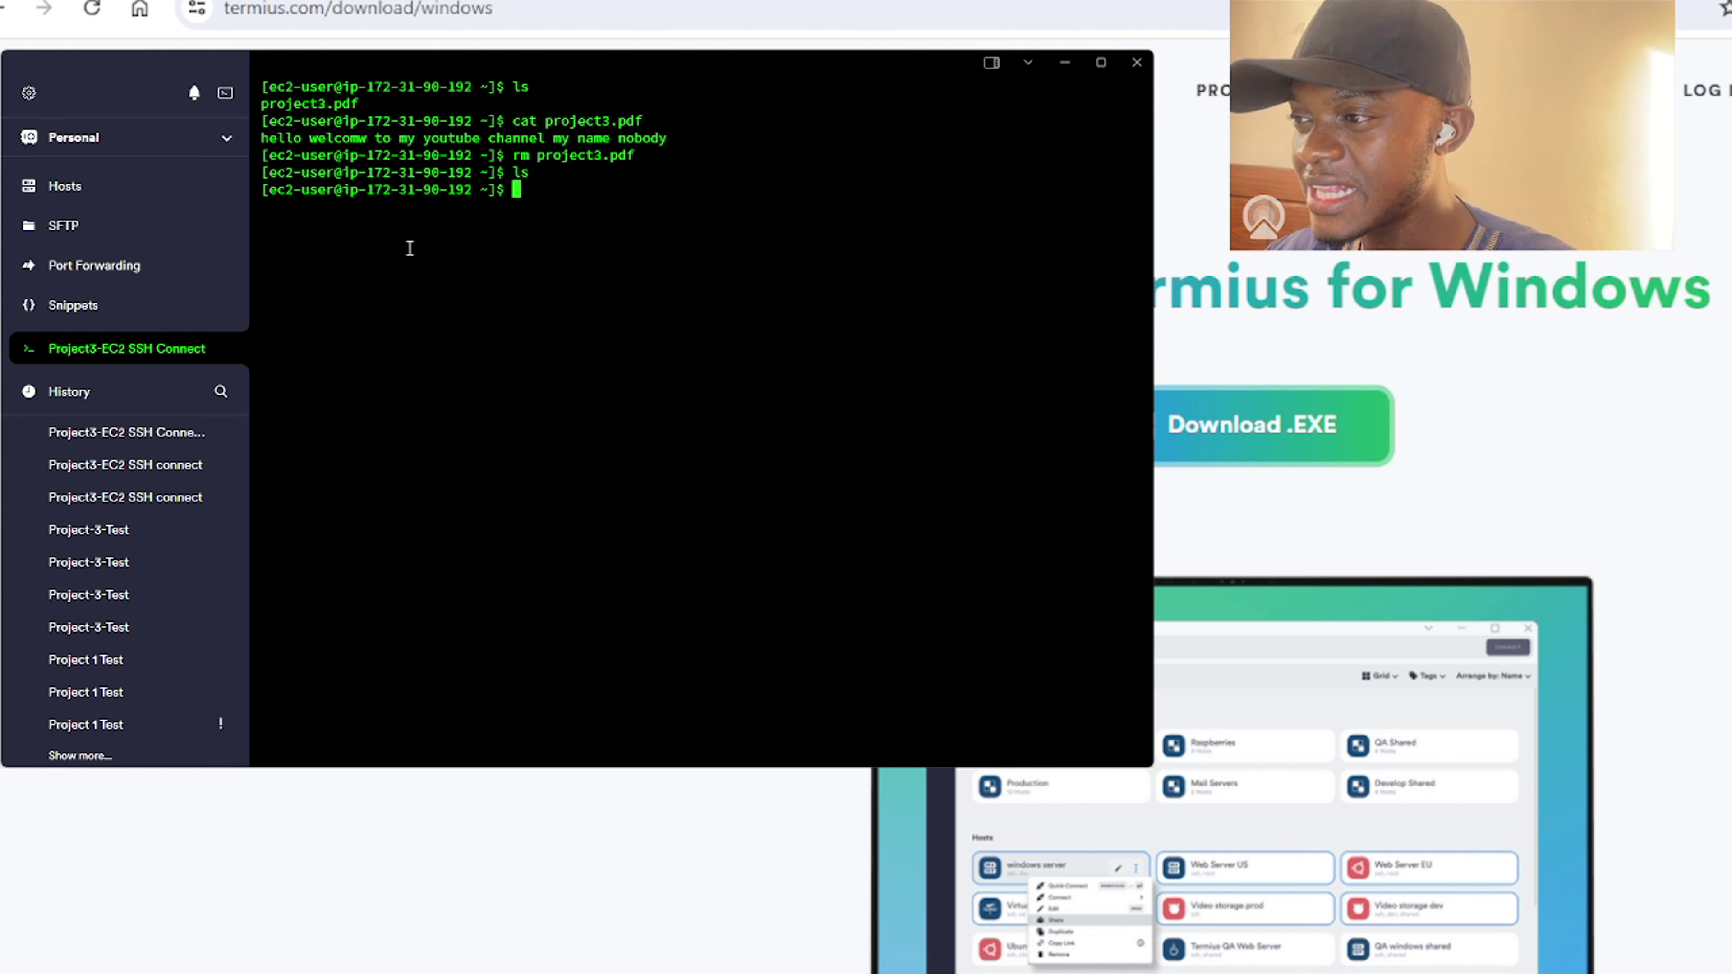